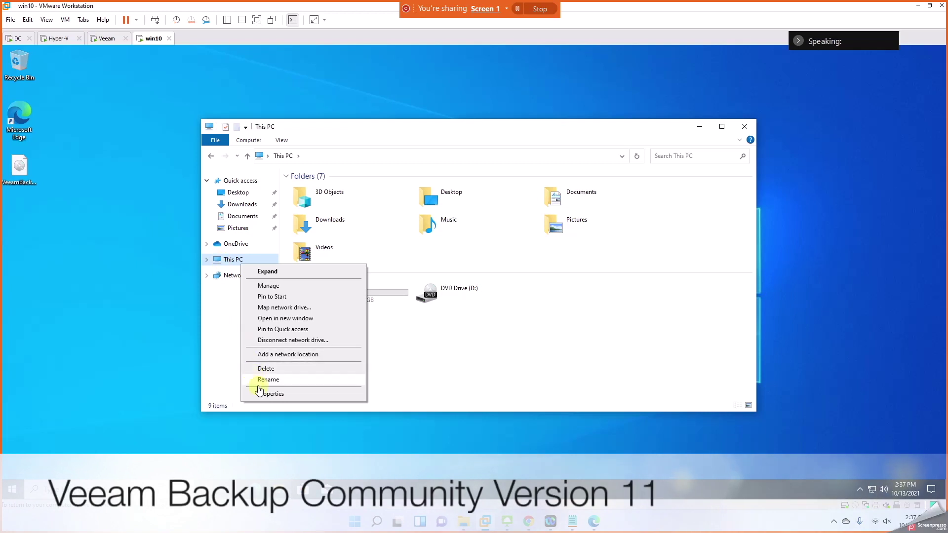
Step: Look up the win10 guest's full device name, then close the About page and This PC
click(266, 393)
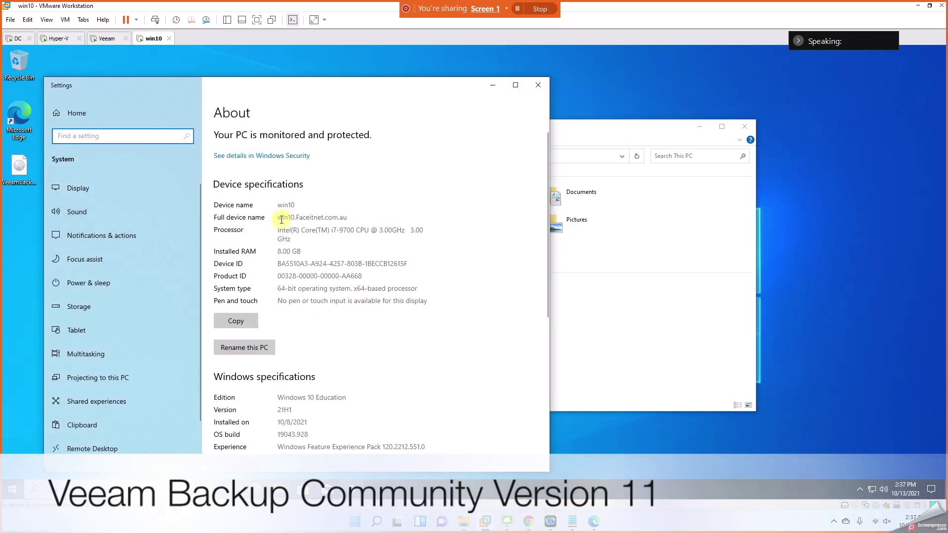
drag(282, 219, 348, 217)
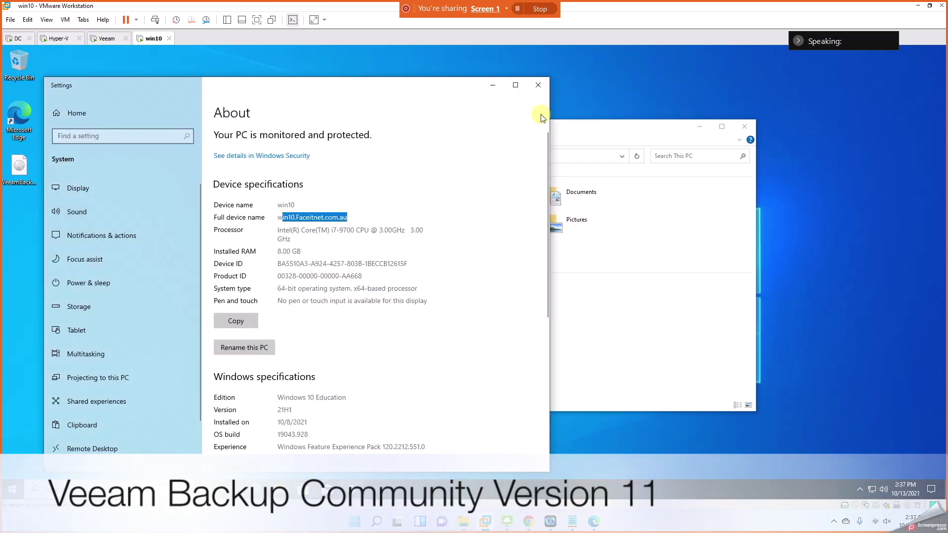
click(538, 85)
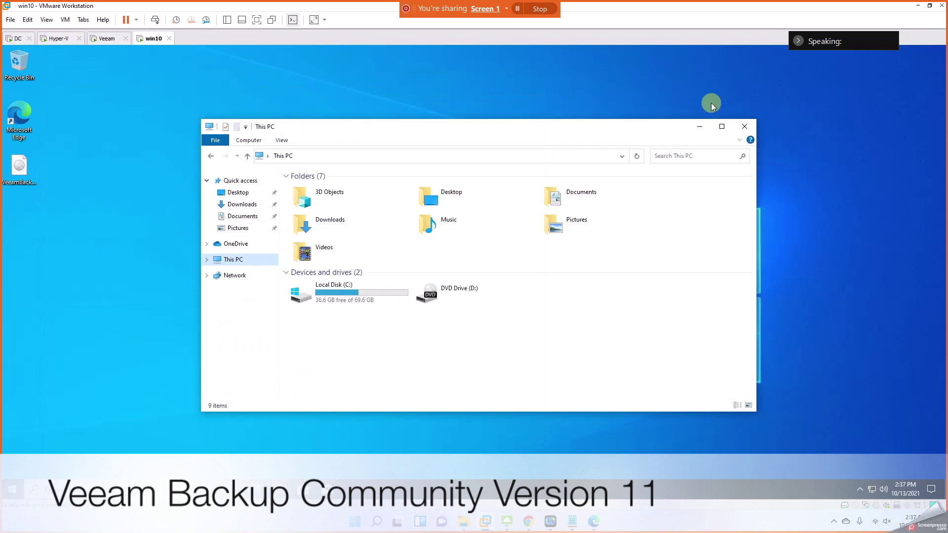
click(744, 125)
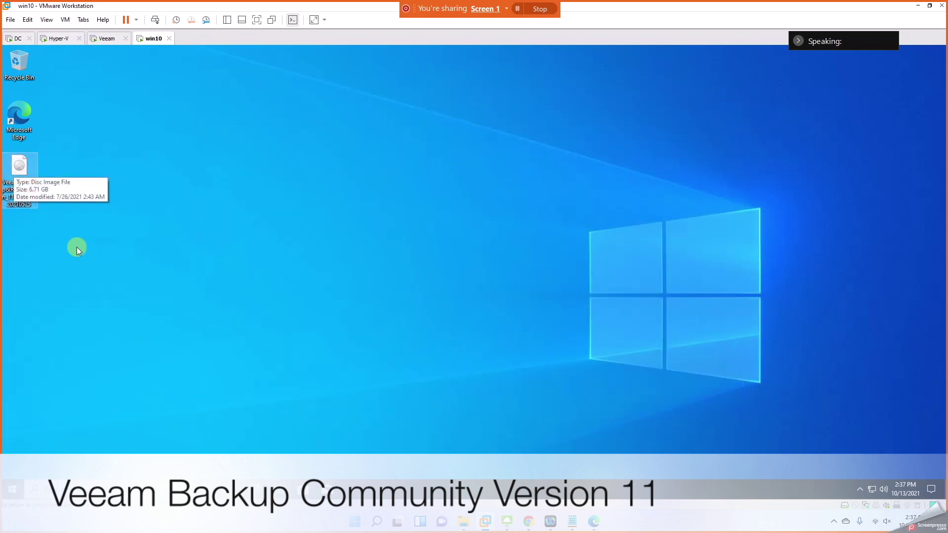
Step: On the Hyper-V guest, browse to the F:\Backups folder in File Explorer
click(58, 38)
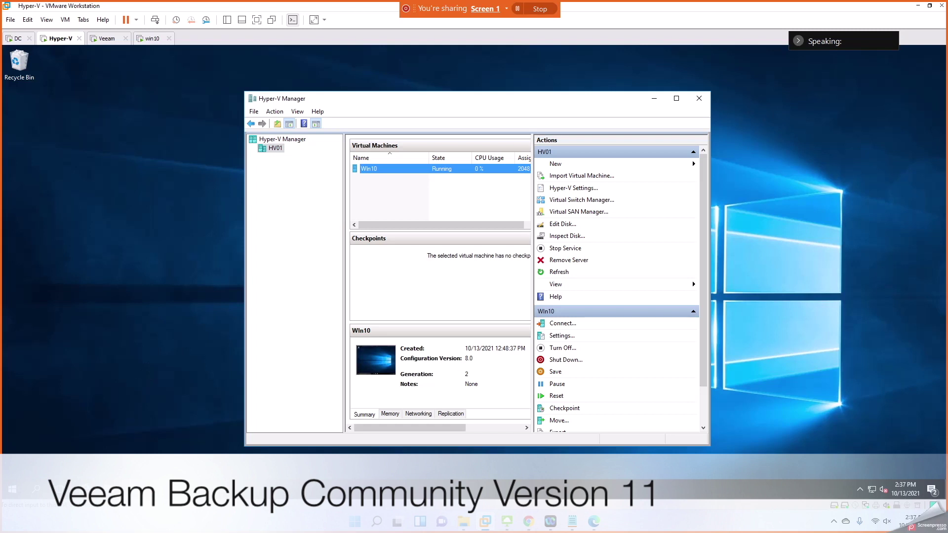
key(super+e)
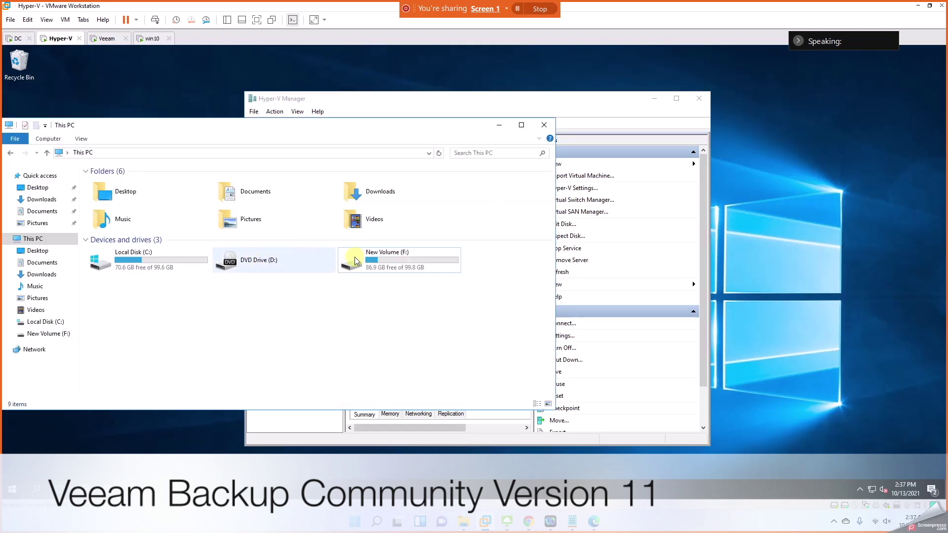
double_click(368, 267)
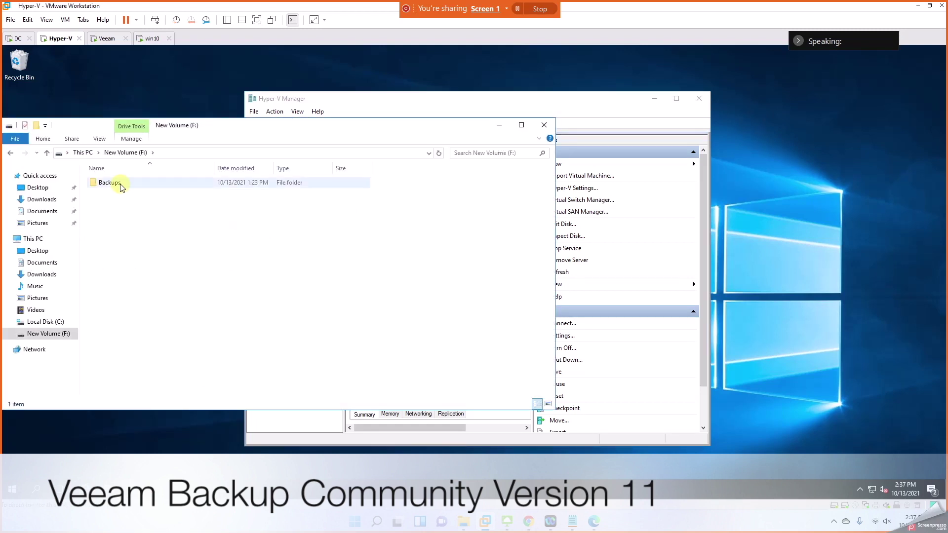
click(120, 184)
double_click(120, 184)
Step: Permanently delete both backup folders, then close Explorer and Hyper-V Manager
drag(122, 223, 120, 183)
right_click(120, 184)
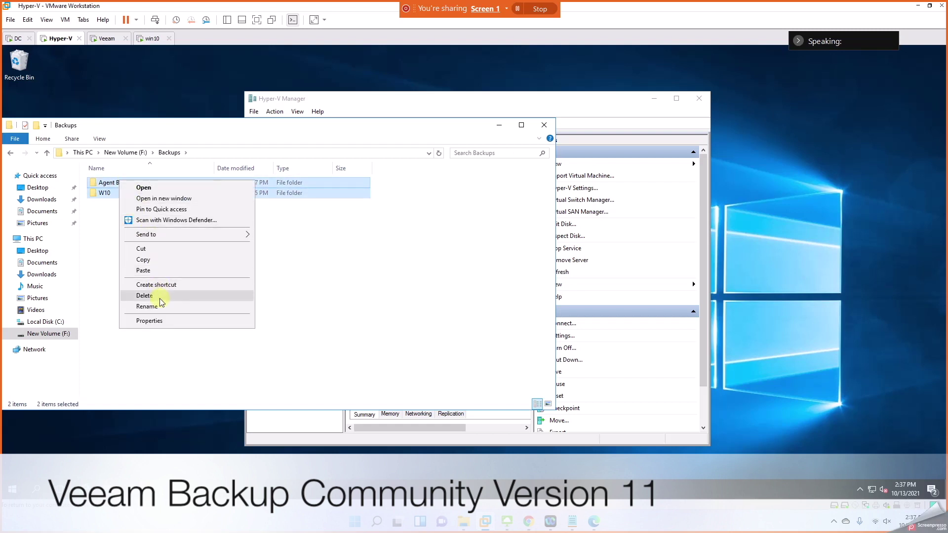
click(217, 296)
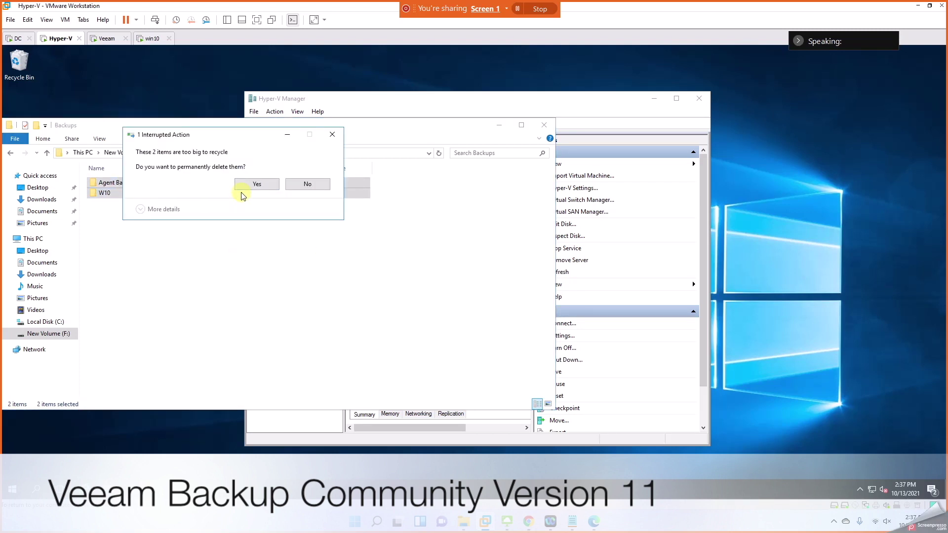
click(256, 184)
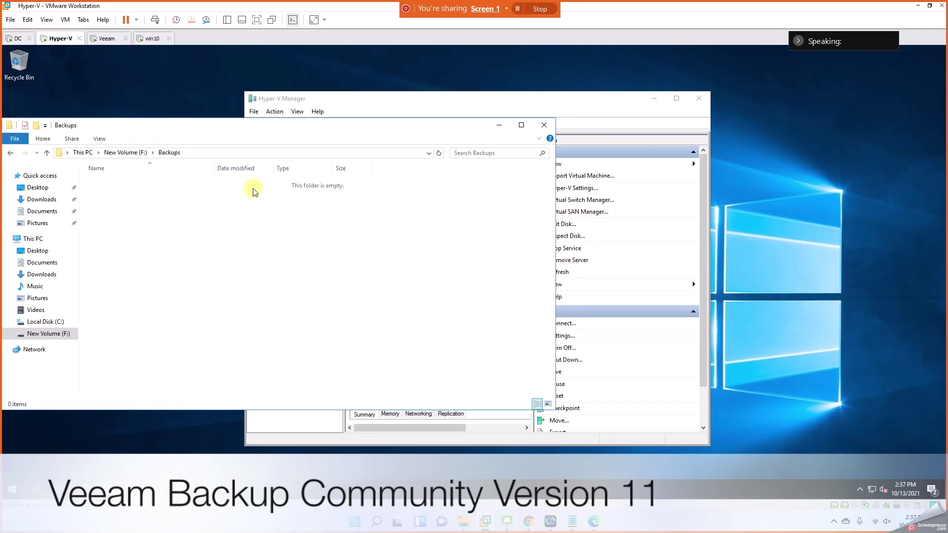
click(545, 127)
click(705, 101)
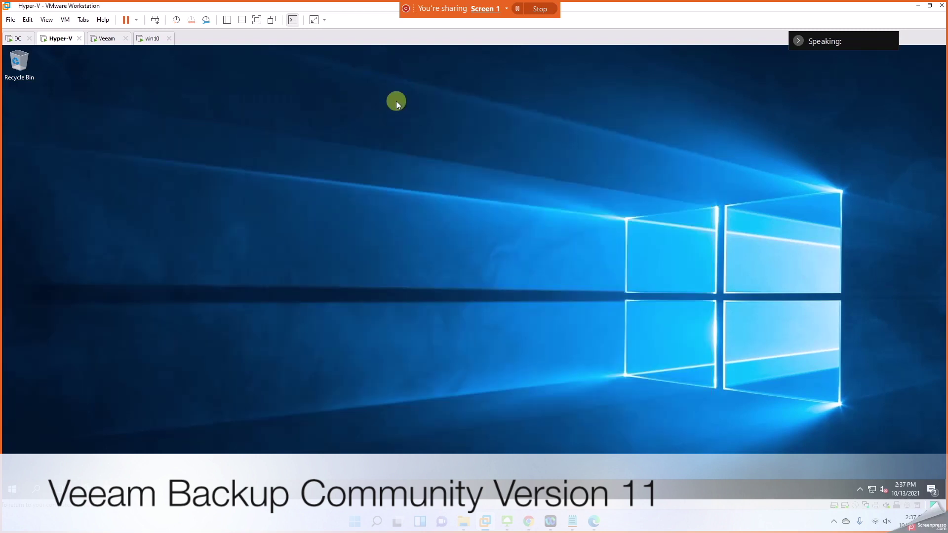
Step: Check in This PC's properties that the Hyper-V guest is HV01 in the domain
click(15, 38)
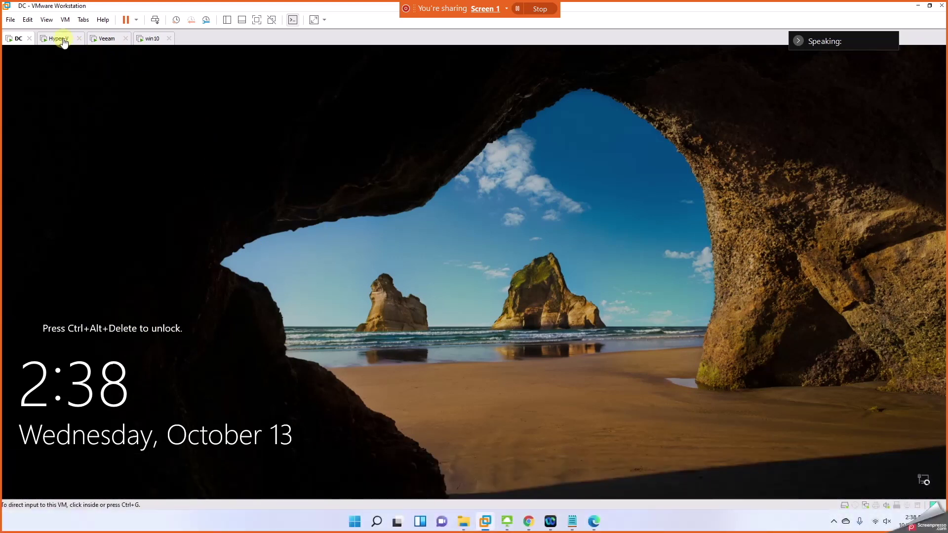
click(58, 38)
click(109, 489)
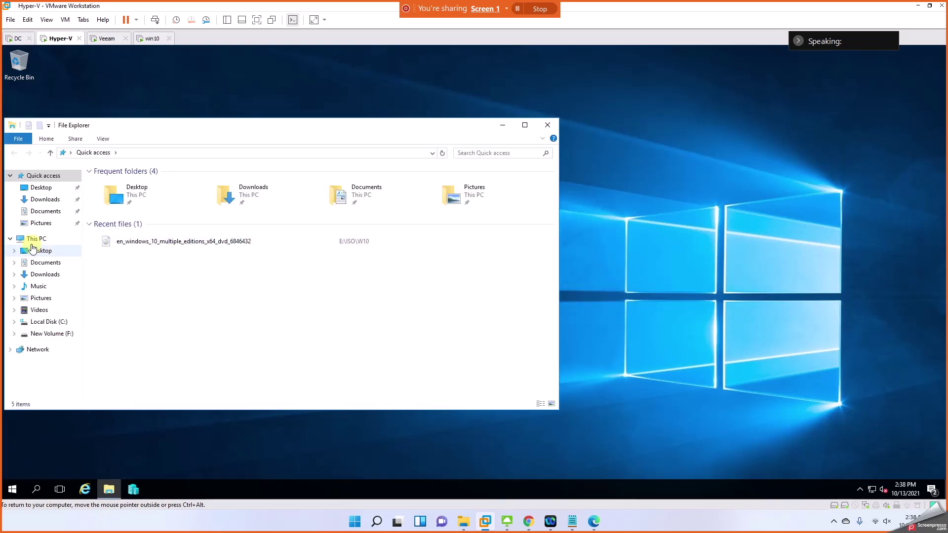
right_click(33, 238)
click(79, 367)
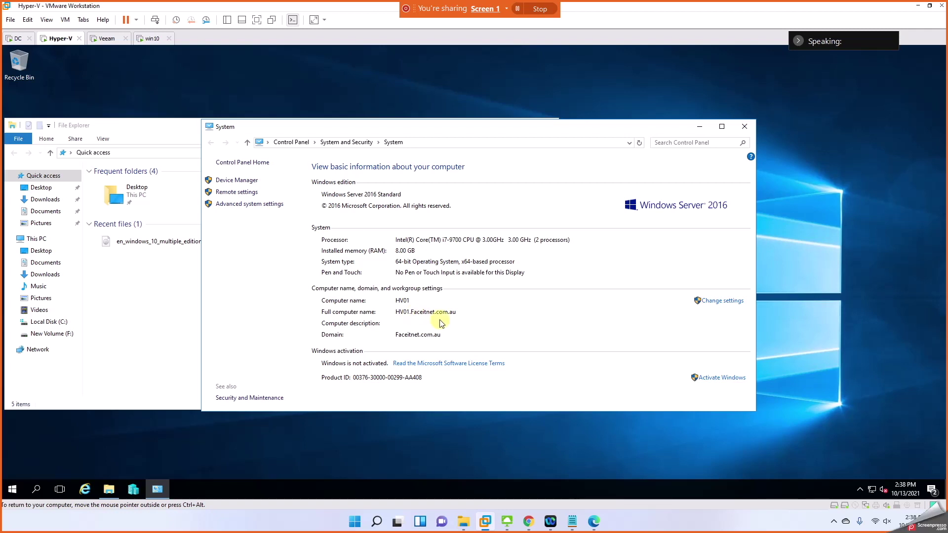
Step: Close System, bring up Hyper-V Manager with the running Win10 VM, then switch to Veeam
click(744, 127)
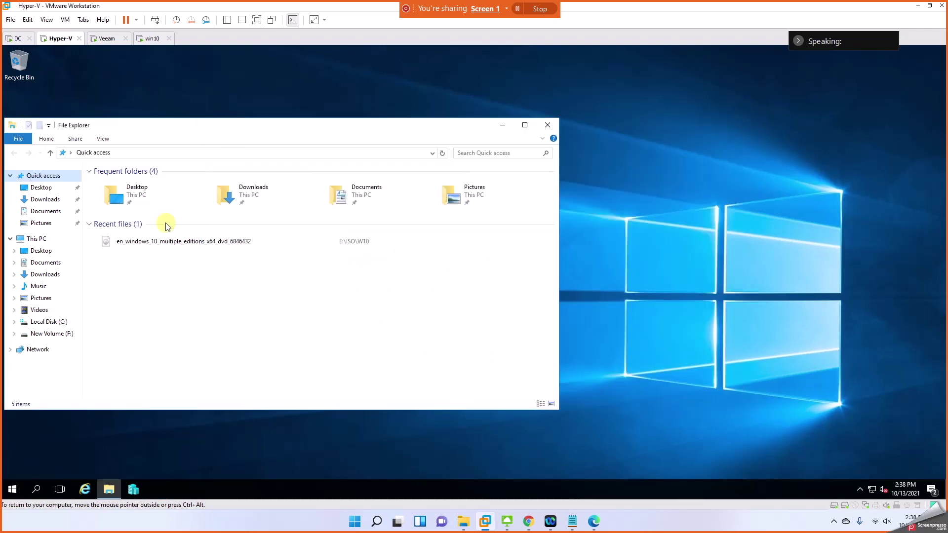
click(135, 497)
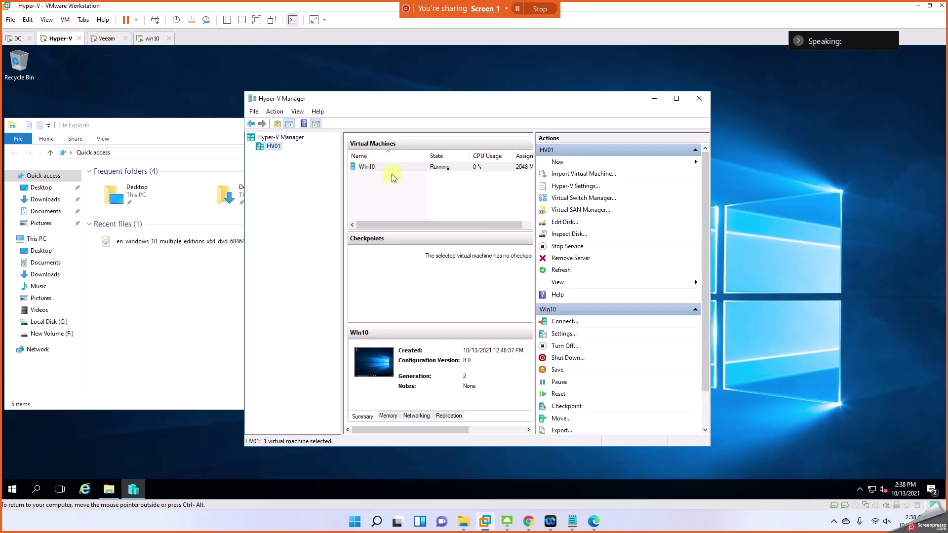
click(119, 40)
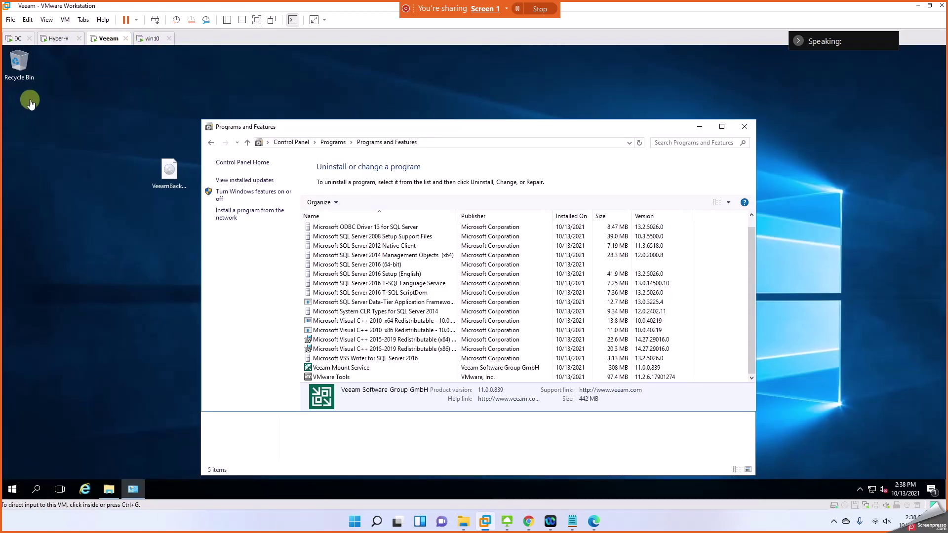
Step: Power off and close the Veeam VM, then close File Explorer on the Hyper-V guest
click(125, 39)
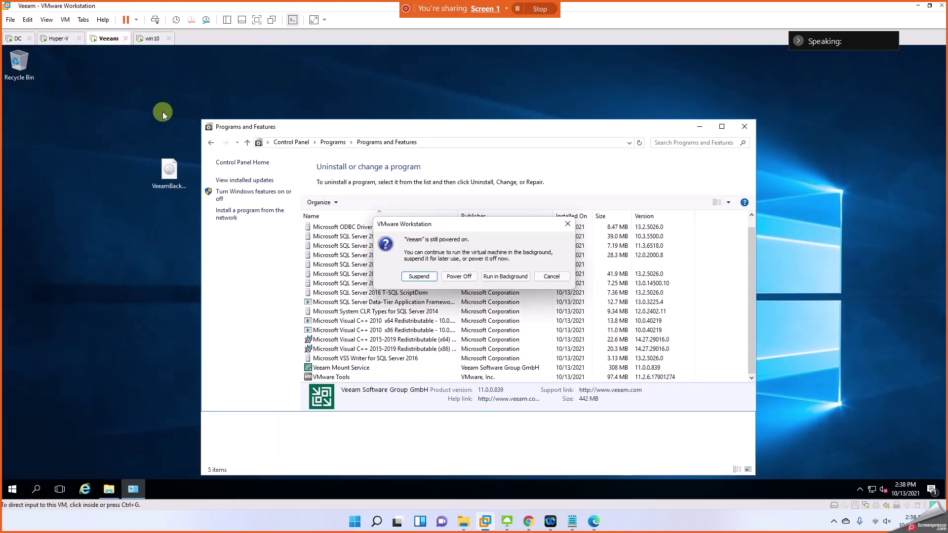
click(448, 278)
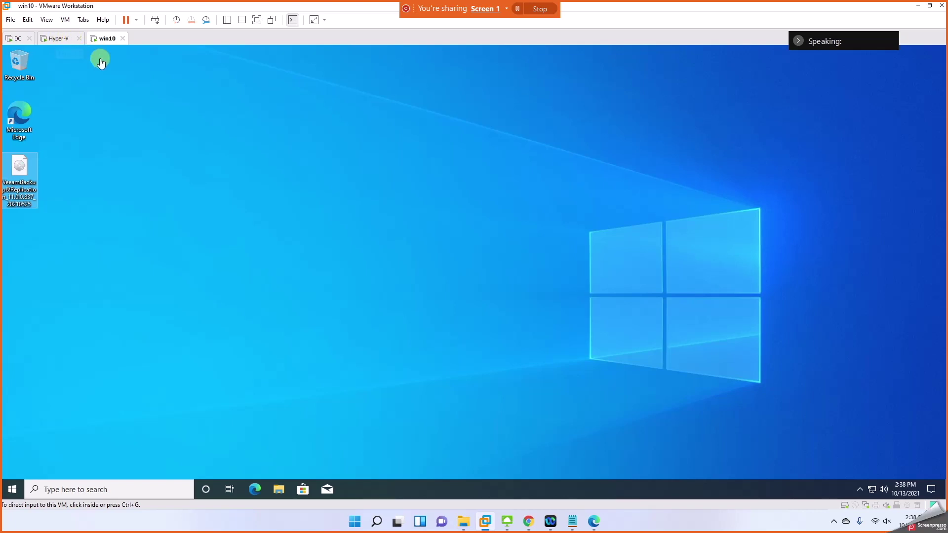
click(51, 38)
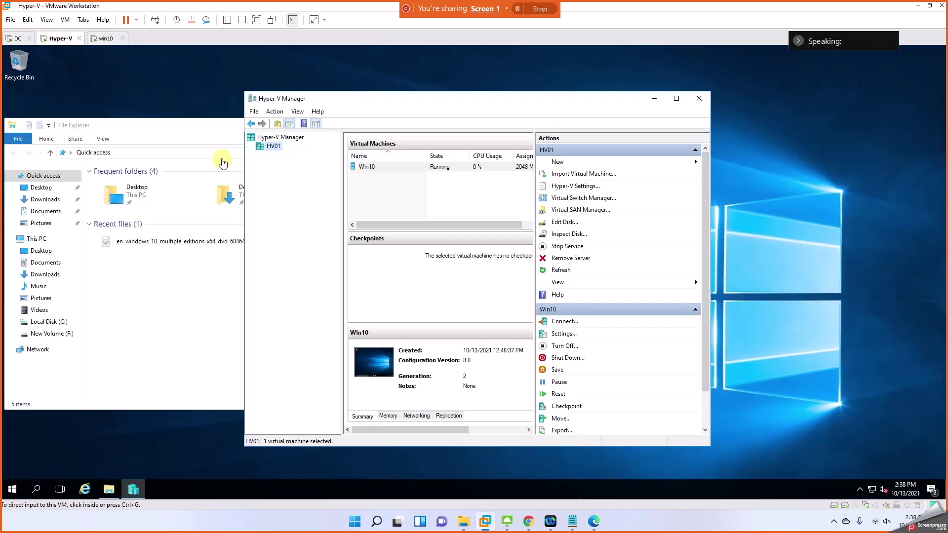
click(231, 124)
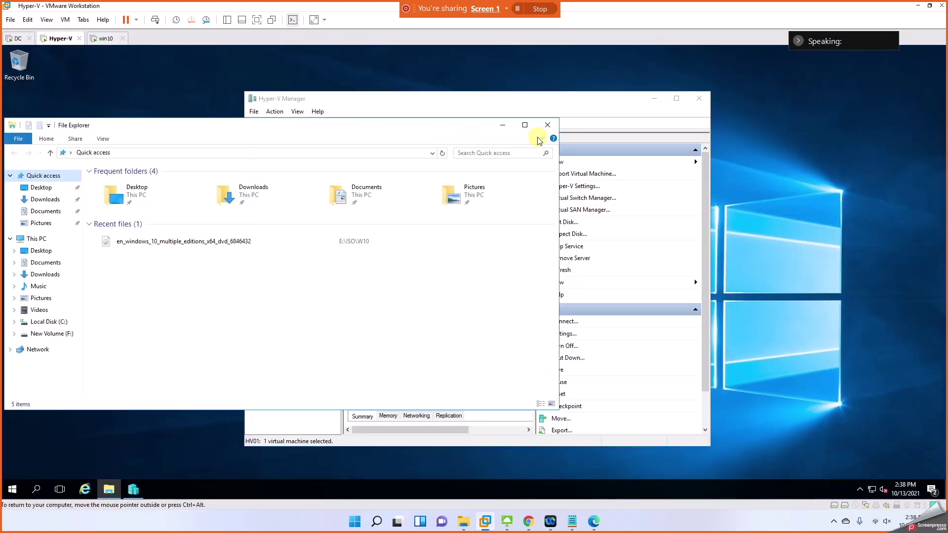
click(547, 125)
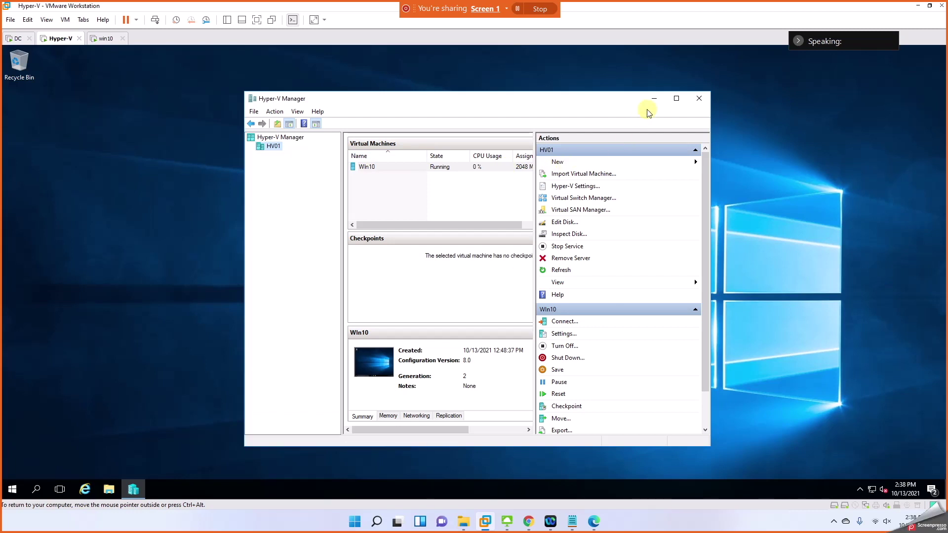
Step: Maximise Hyper-V Manager, then return to win10 and select the Veeam installer disc image
click(676, 99)
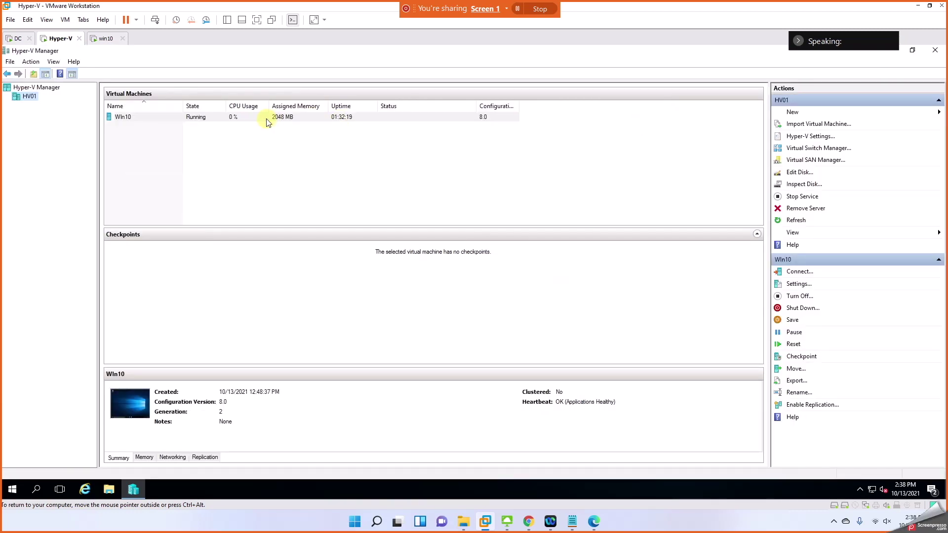
click(105, 38)
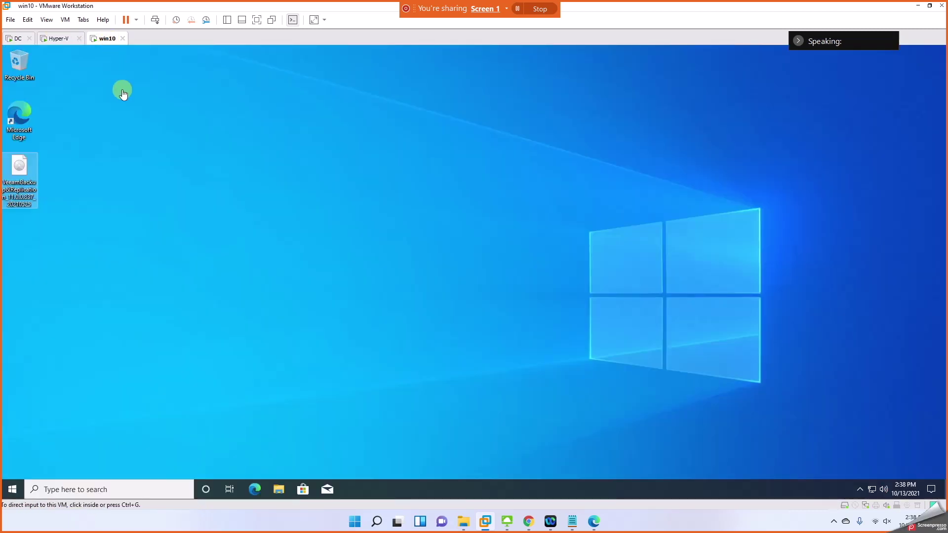
click(26, 200)
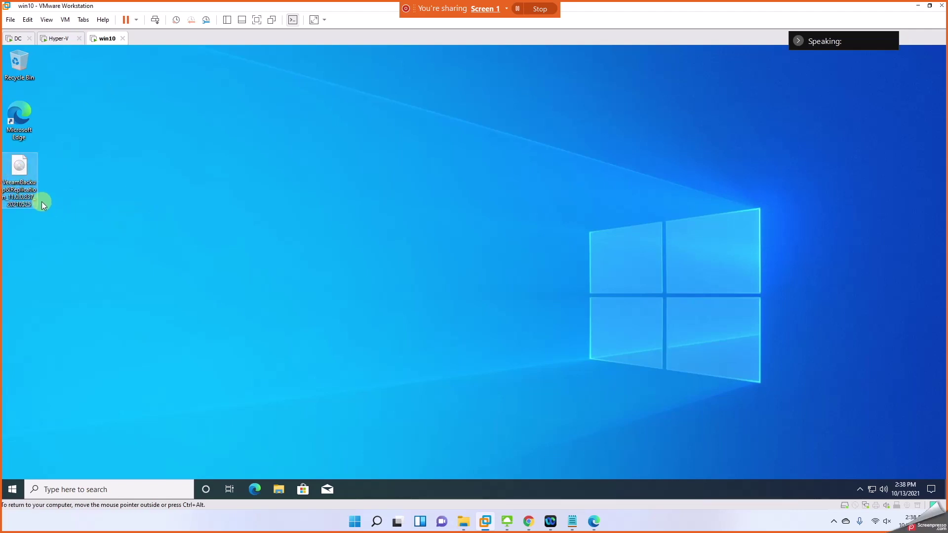
Step: Mount the Veeam ISO, run Setup, and choose Install for Veeam Backup & Replication 11
double_click(18, 179)
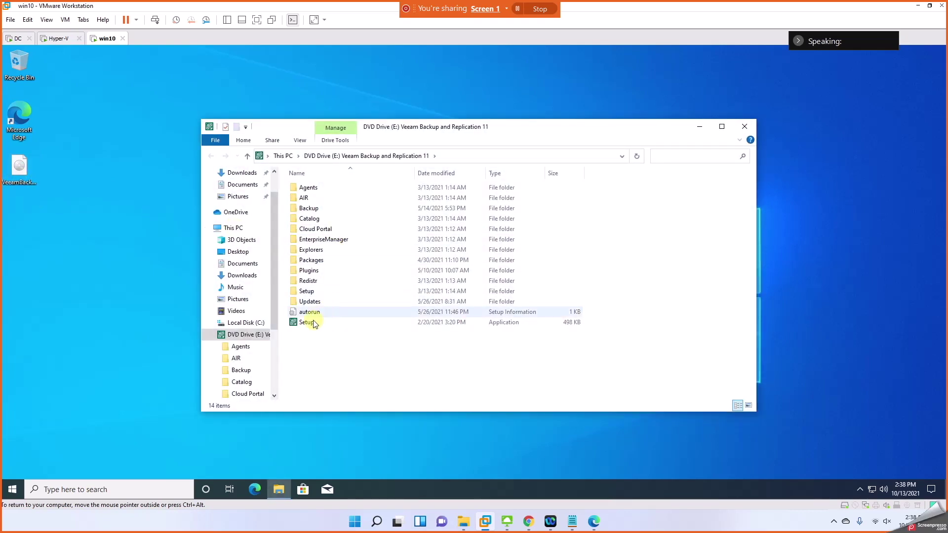
double_click(312, 322)
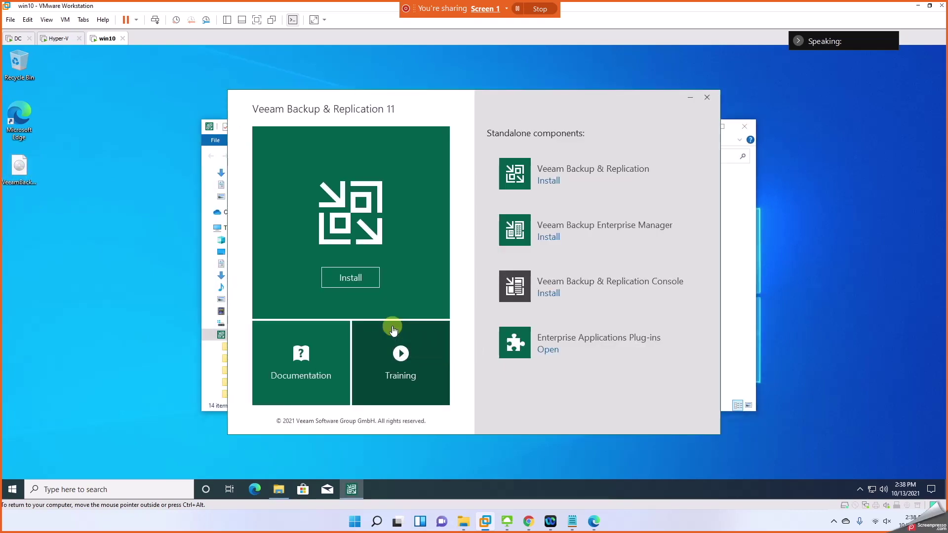
click(361, 281)
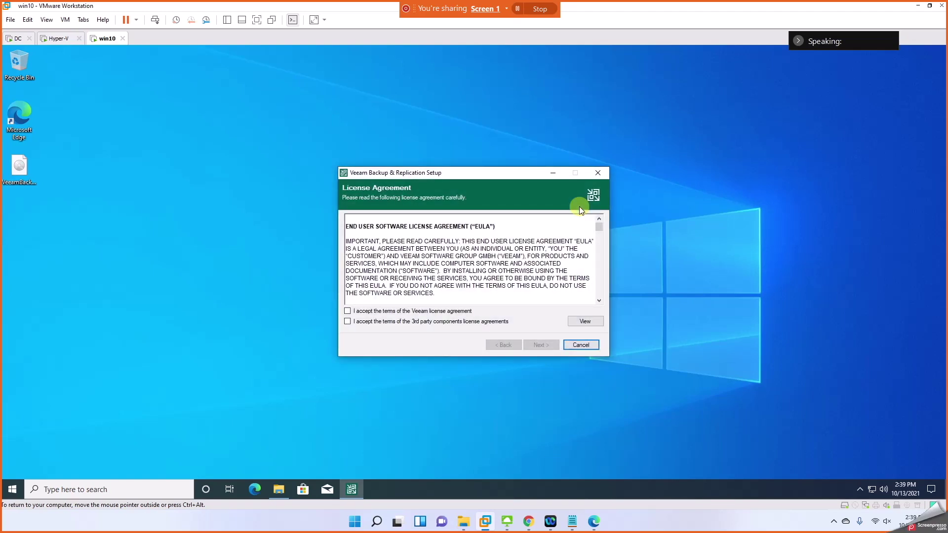
Step: Accept the Veeam and third-party license terms and skip the license file for Community Edition
click(359, 311)
click(360, 321)
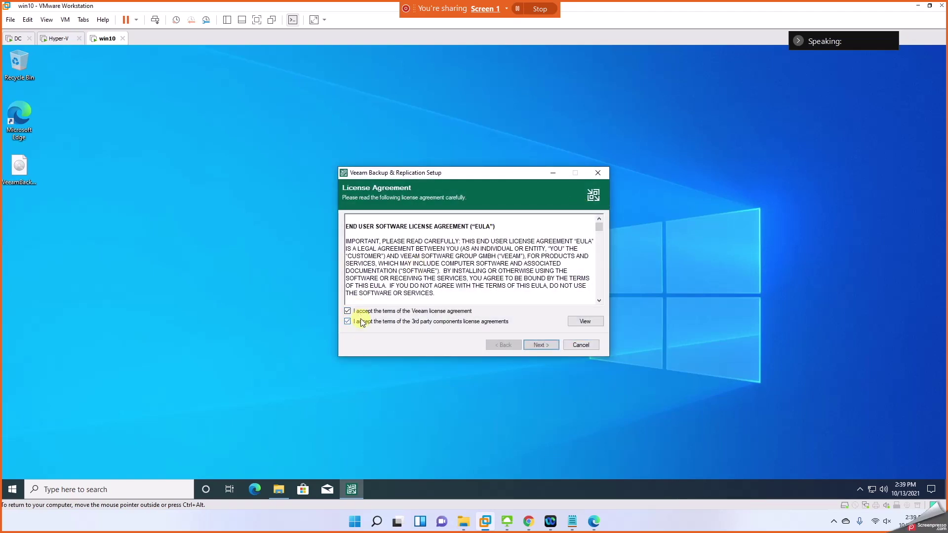
click(538, 346)
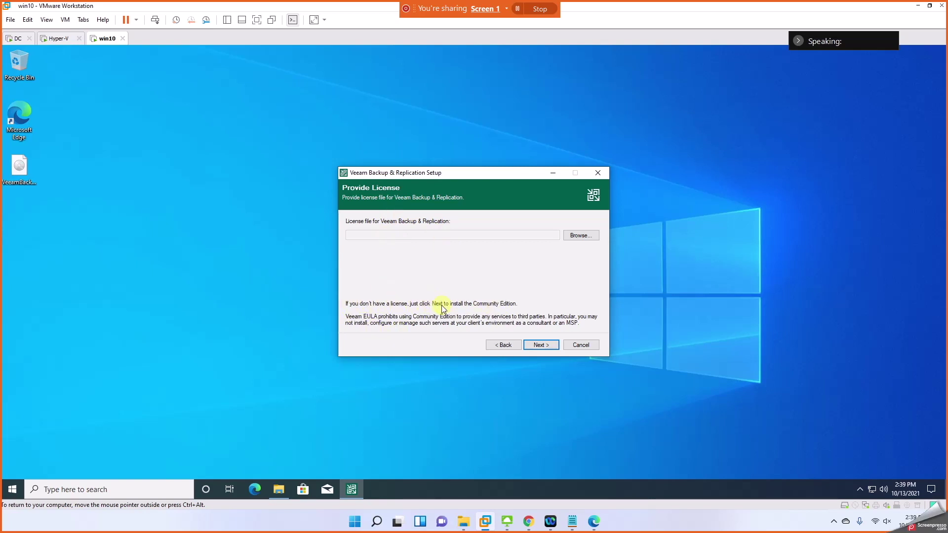
click(543, 343)
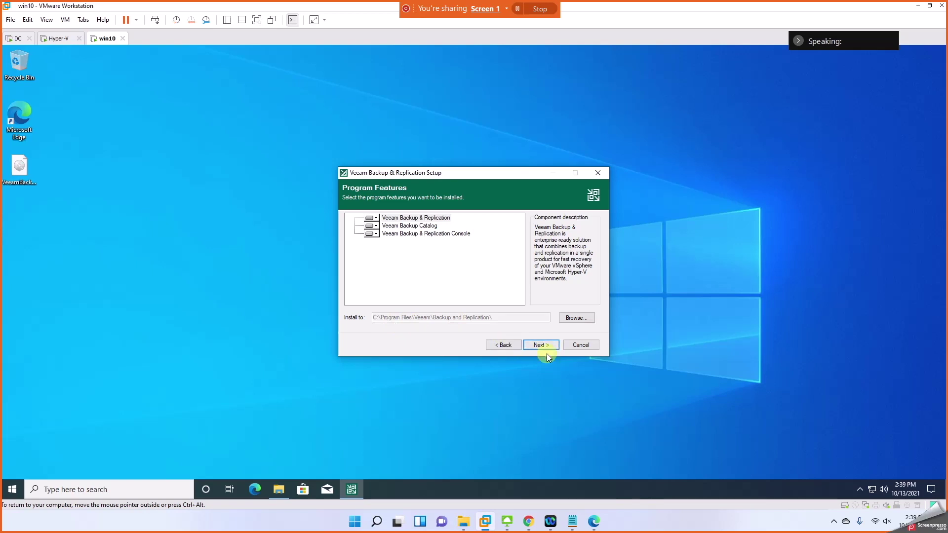
Step: Check the installer disc contents in Explorer, then accept the default program features
click(288, 490)
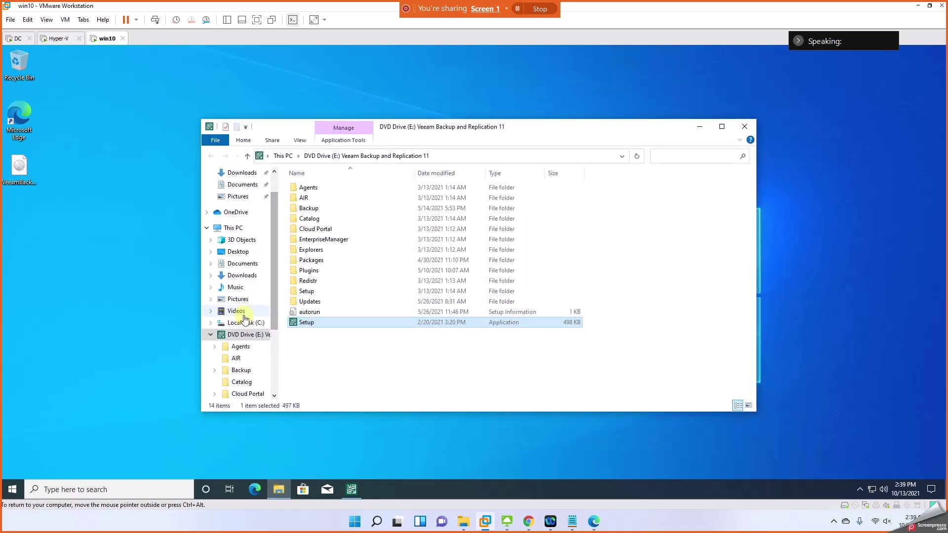
click(241, 227)
click(355, 296)
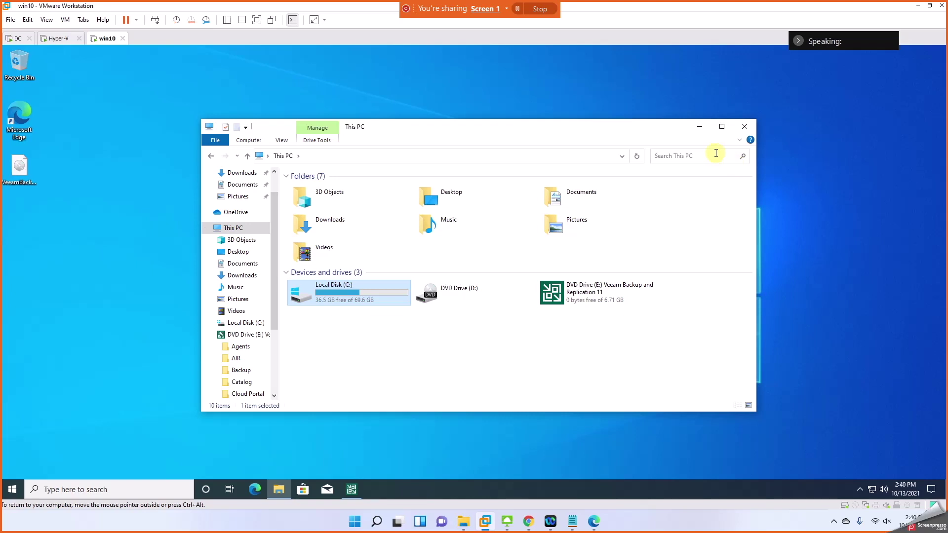
click(698, 126)
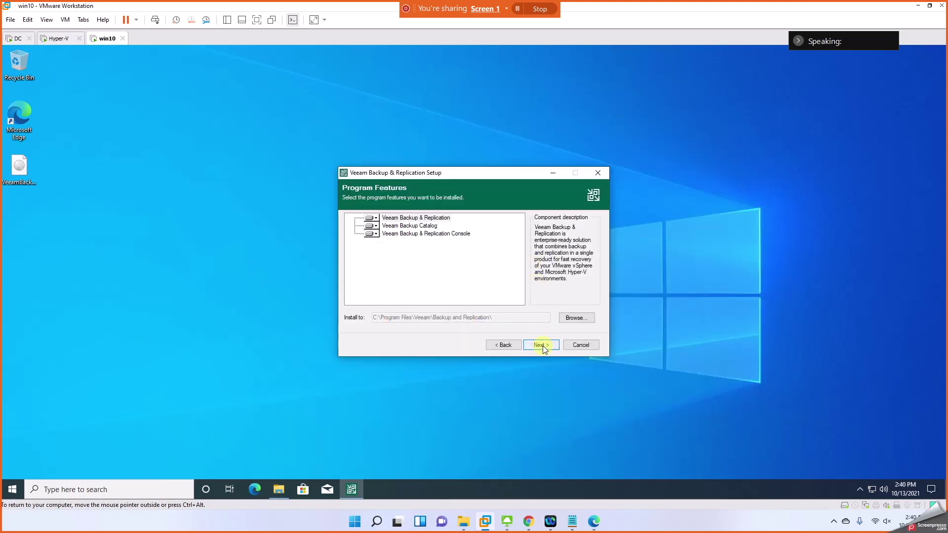
click(540, 344)
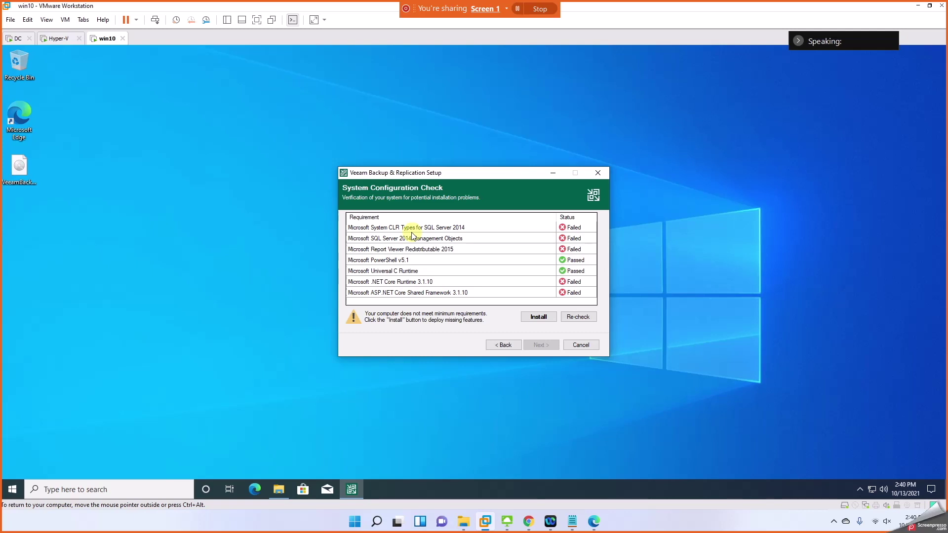
Step: Install the missing prerequisites until all seven pass, then continue to the Default Configuration summary
click(538, 317)
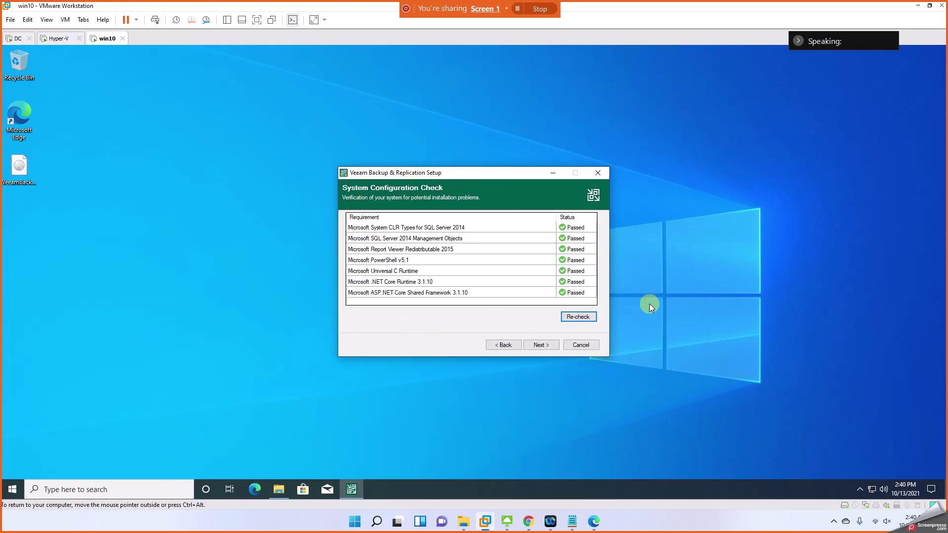
click(538, 347)
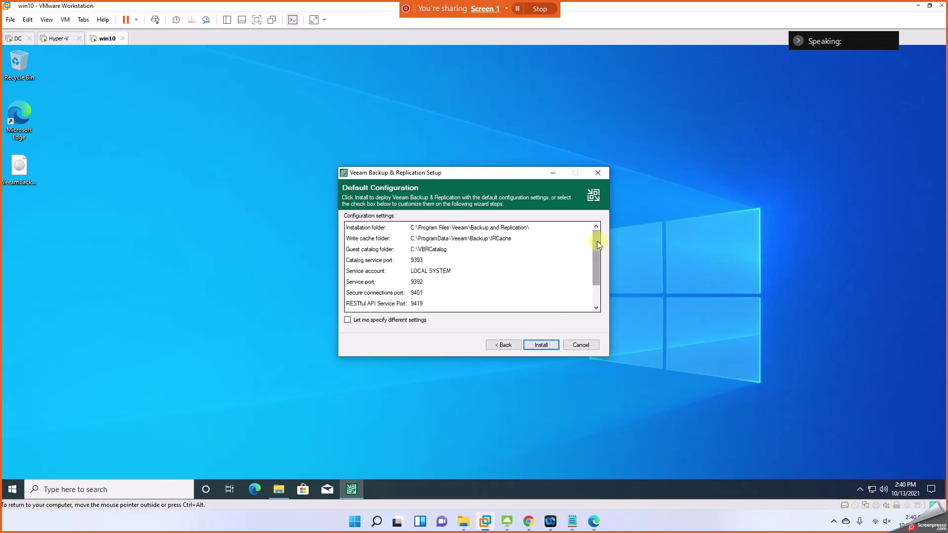
Step: Review the Default Configuration list and install Veeam Backup & Replication 11 until it succeeds
drag(597, 242, 600, 220)
click(541, 345)
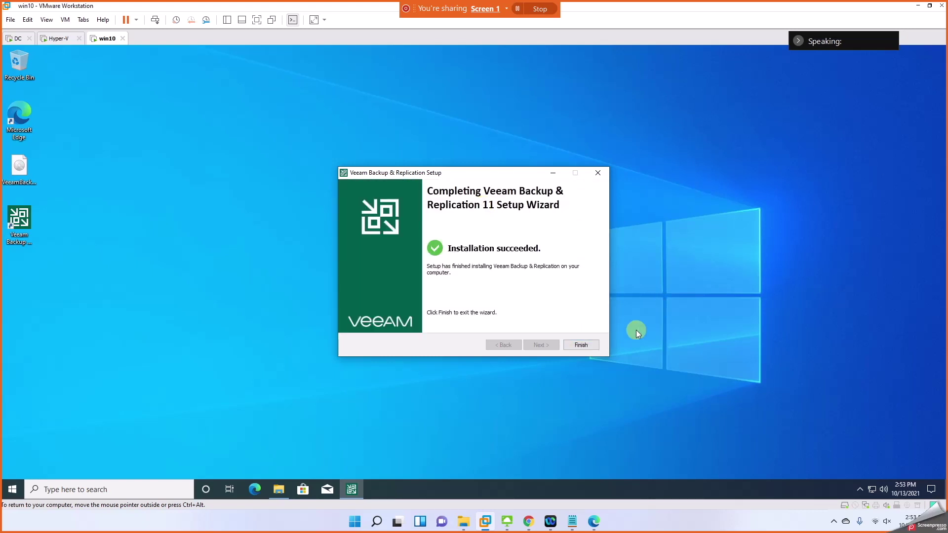
Step: Finish setup, close the launcher, and start the Veeam Backup & Replication console from the desktop icon
click(583, 343)
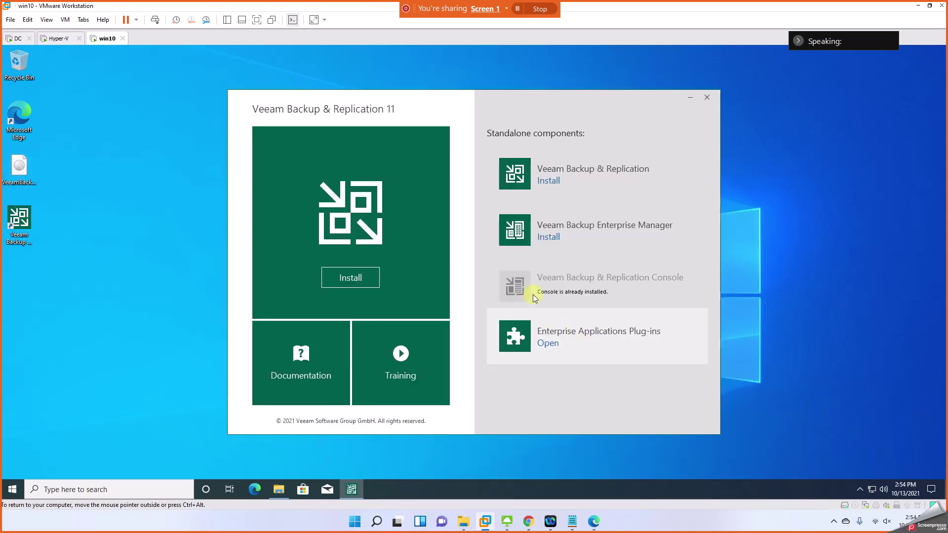
click(706, 99)
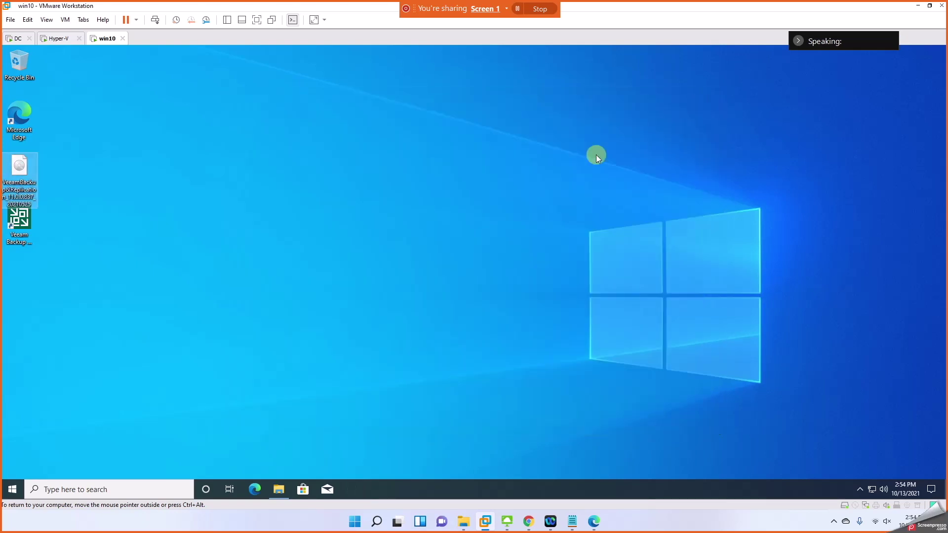
click(100, 254)
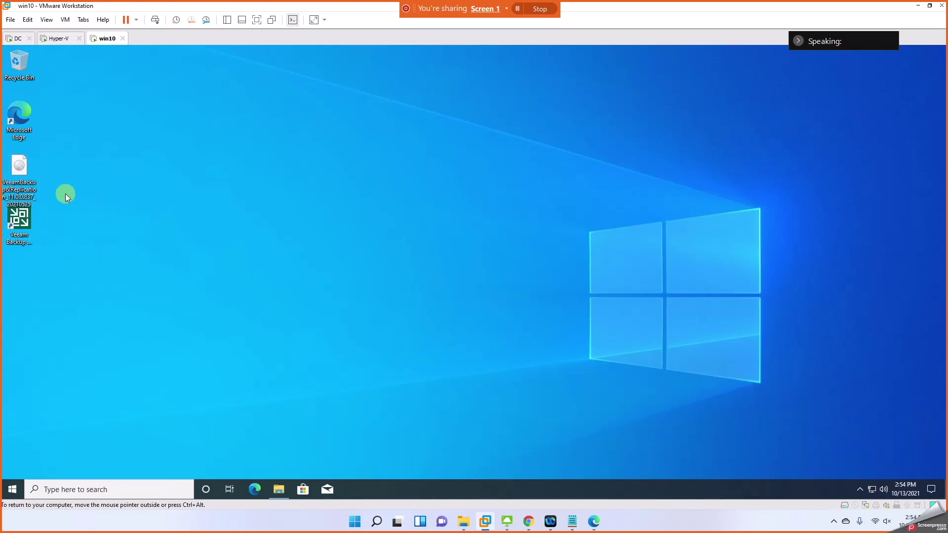
double_click(28, 228)
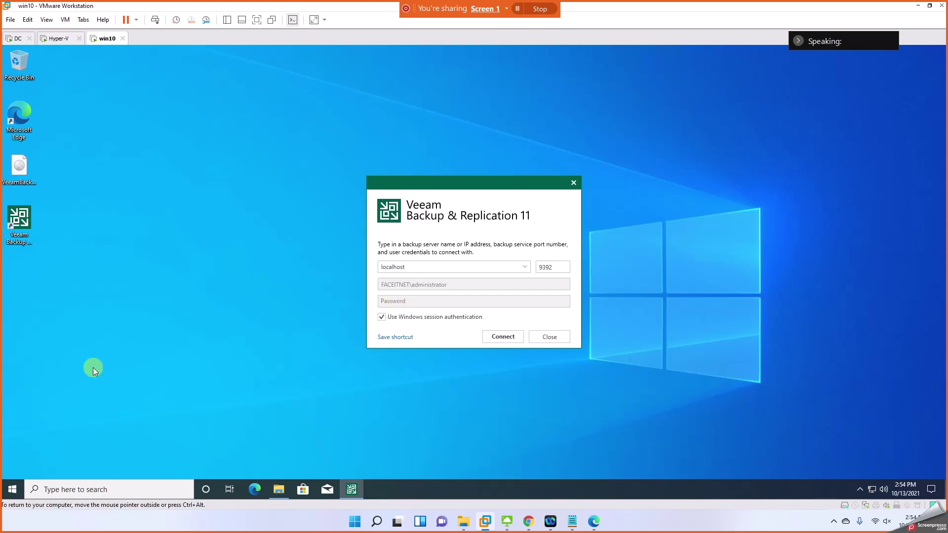
Step: Connect to localhost with Windows session authentication and apply the win10 components update
click(12, 489)
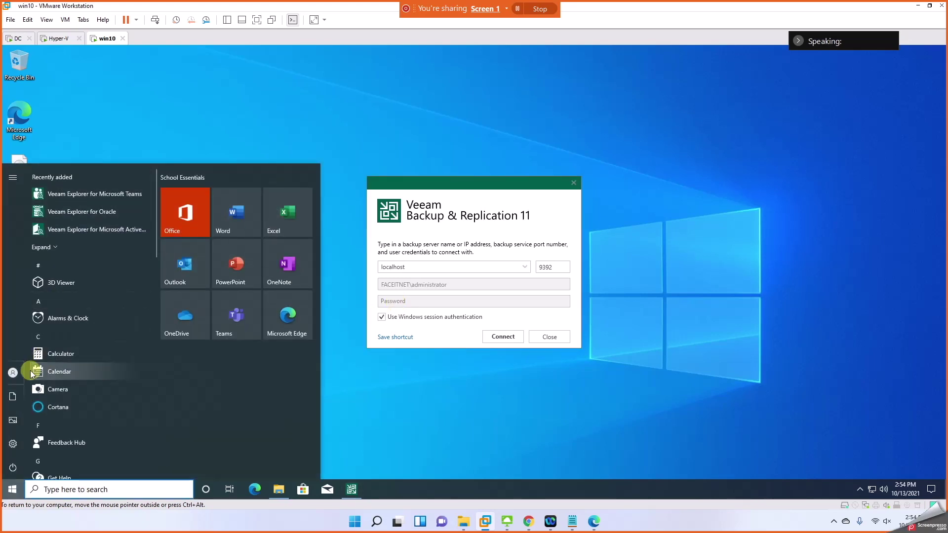
click(13, 373)
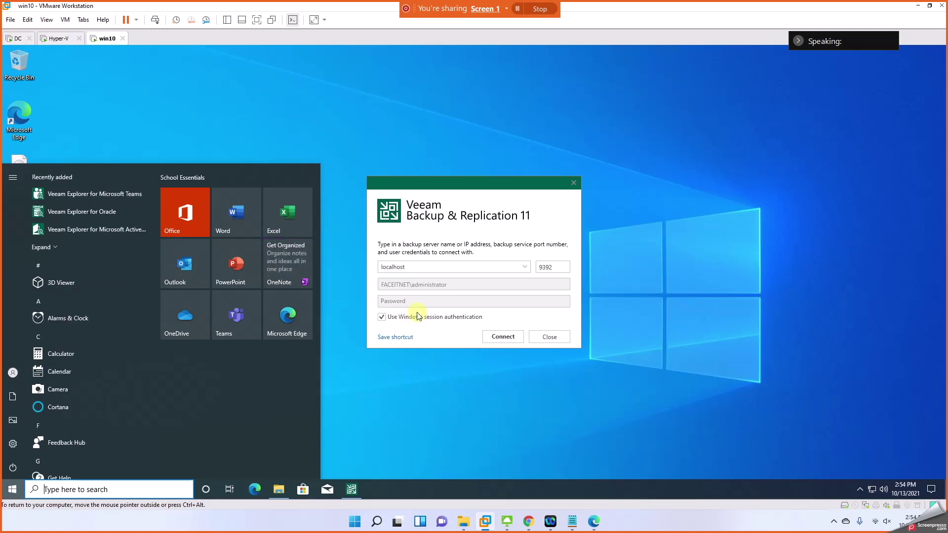
click(396, 80)
click(500, 335)
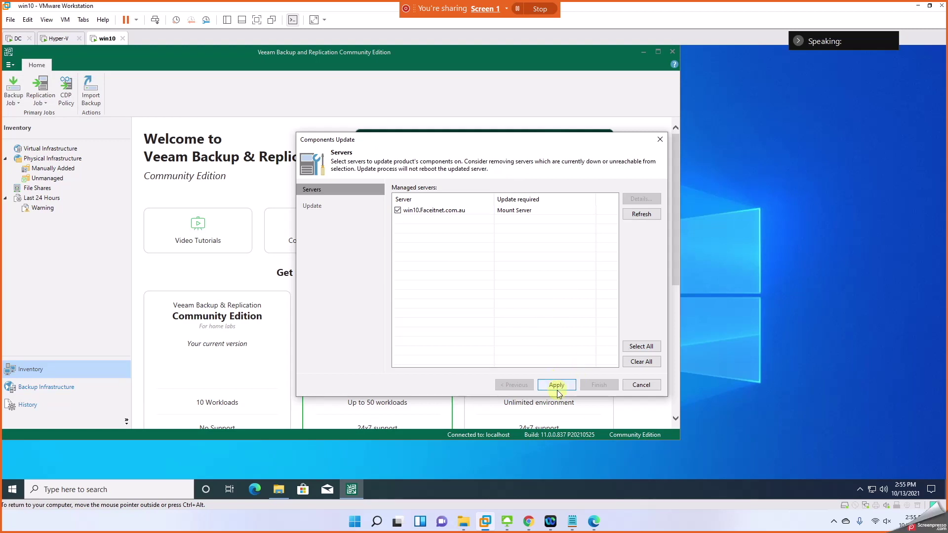
click(557, 385)
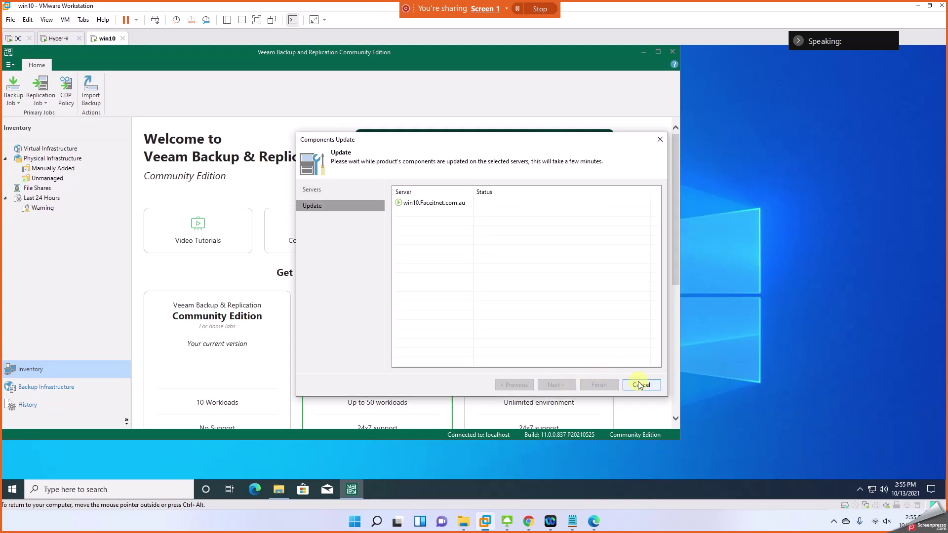
click(602, 385)
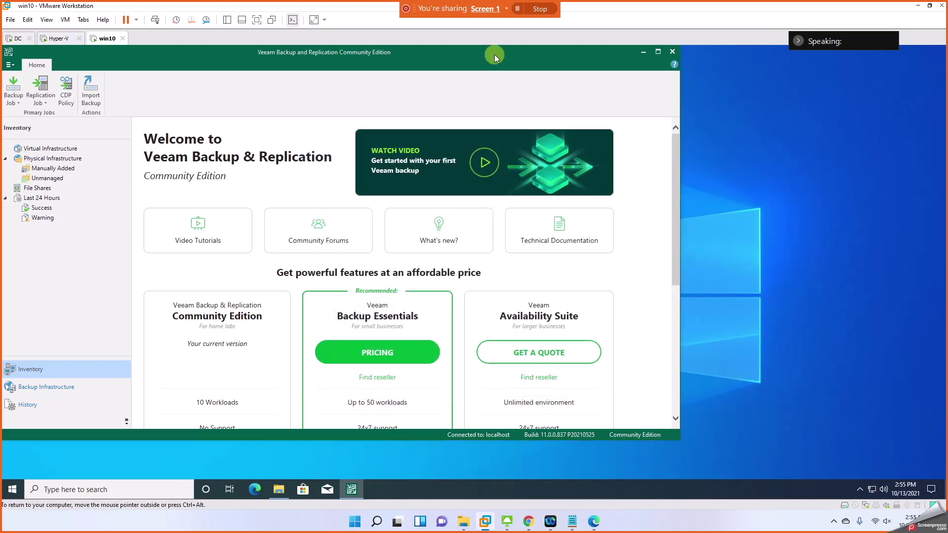
drag(413, 52, 526, 70)
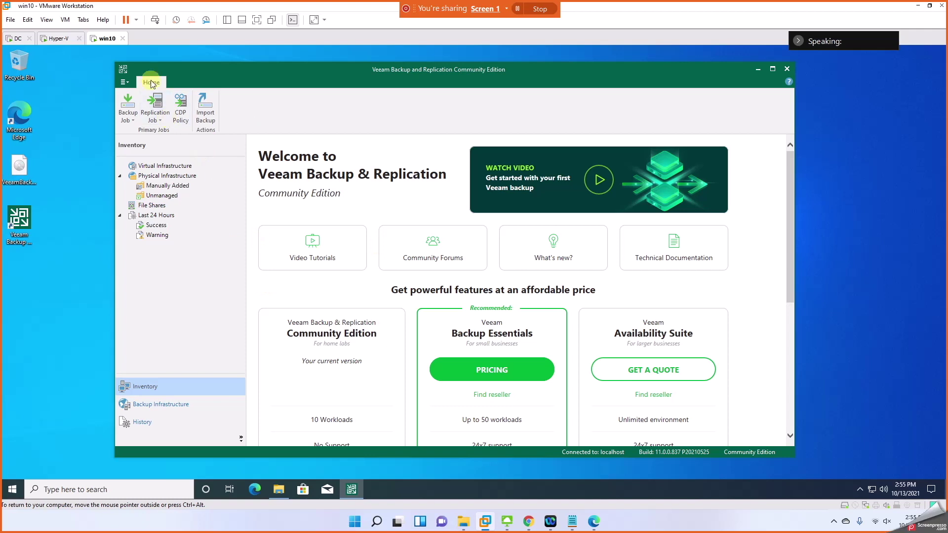
click(129, 115)
click(140, 133)
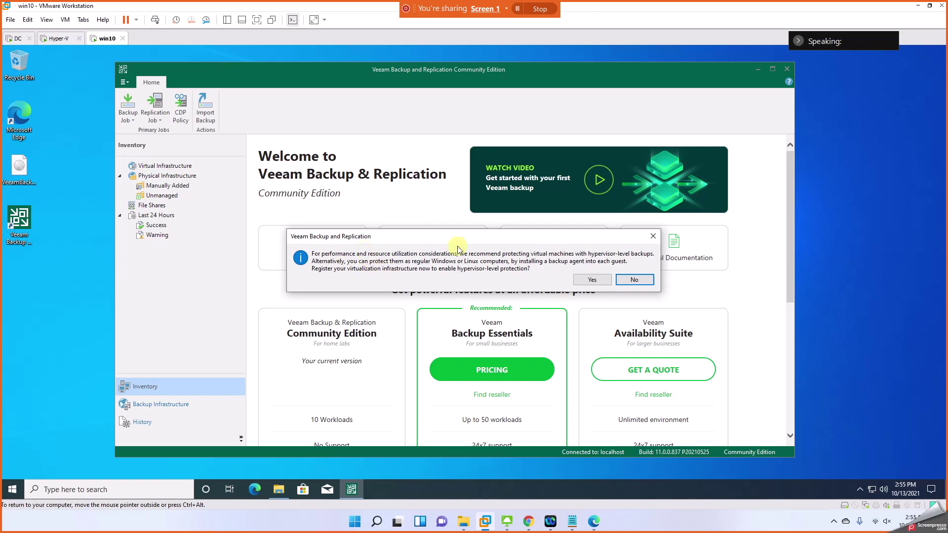
click(628, 281)
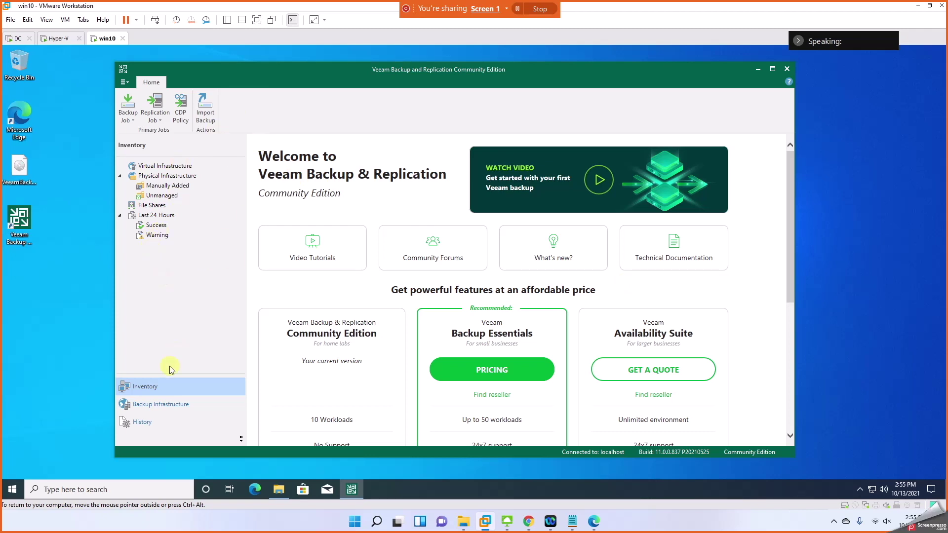
Step: From Virtual Infrastructure, begin Add Server and pick Microsoft Hyper-V as the server type
click(172, 168)
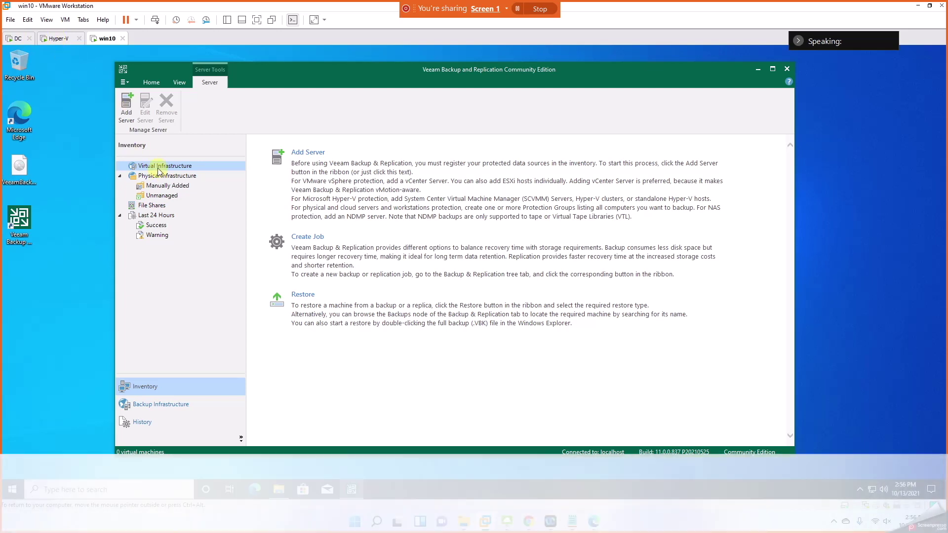
click(306, 154)
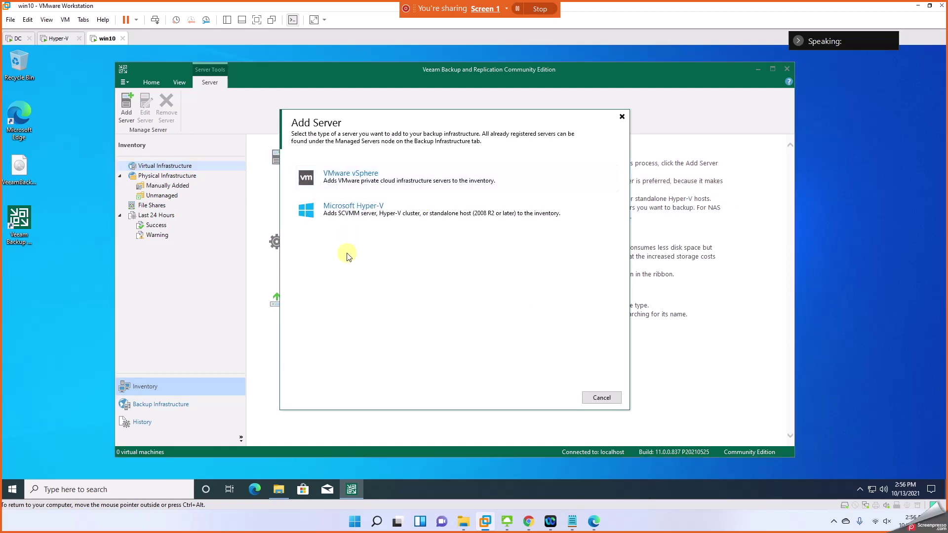
click(344, 219)
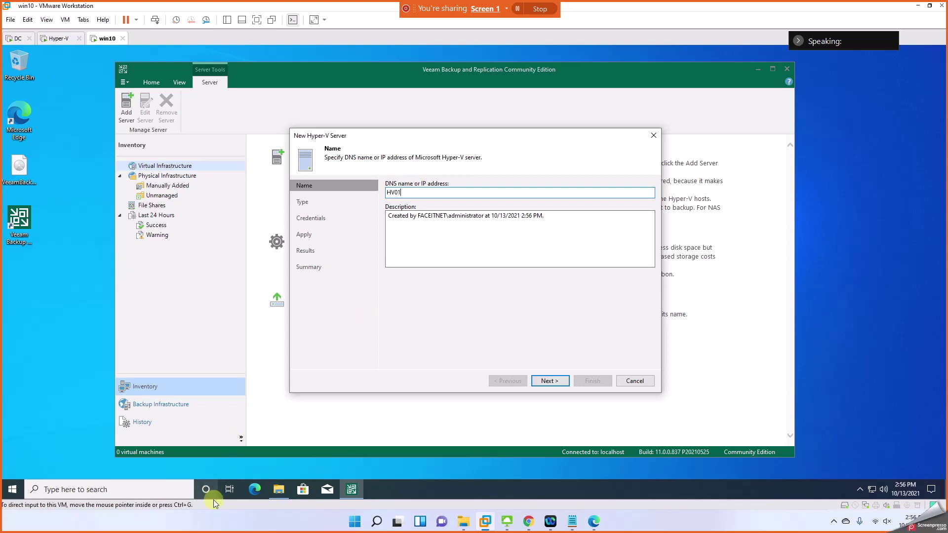
Step: Sign in to the Hyper-V VM with the administrator password, retrying after incorrect-password messages
click(58, 38)
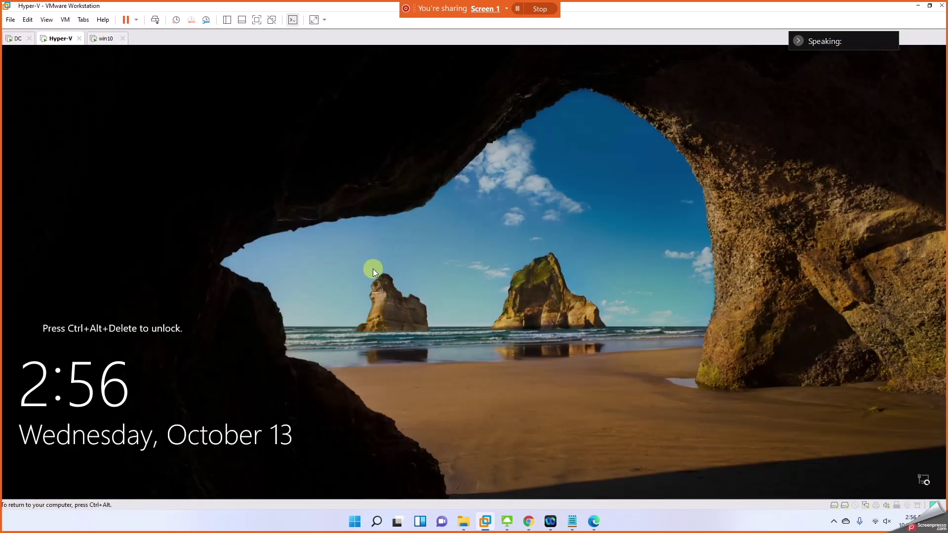
key(ctrl+alt+Insert)
text(••••••••)
key(Return)
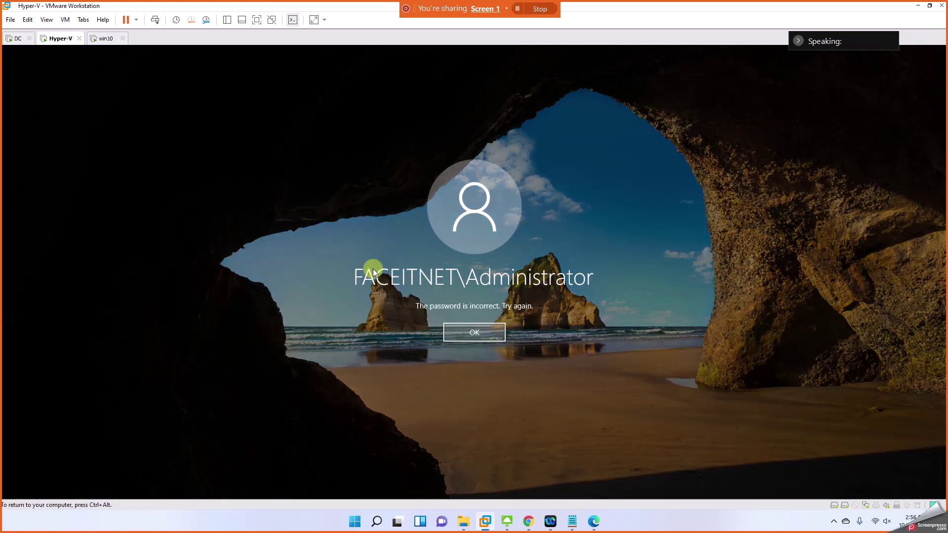
key(Return)
text(••••••••)
key(Return)
click(491, 338)
text(••••••••)
key(Return)
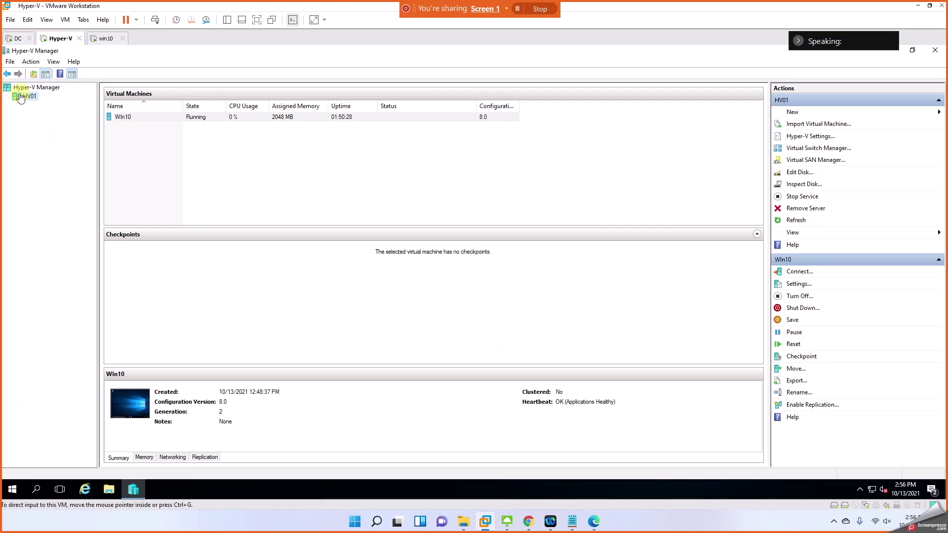
Step: Back in the win10 wizard, add the domain administrator credential for HV01 and continue
click(103, 40)
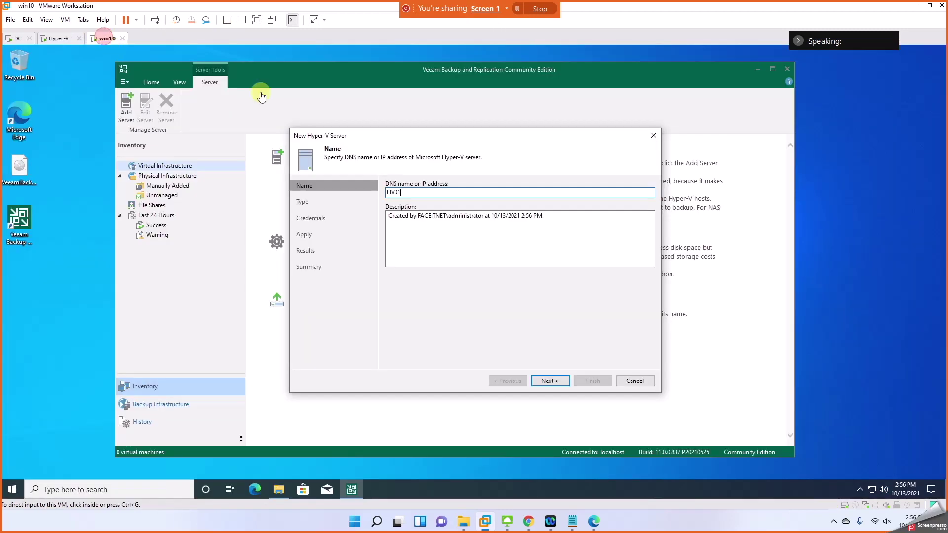
click(549, 381)
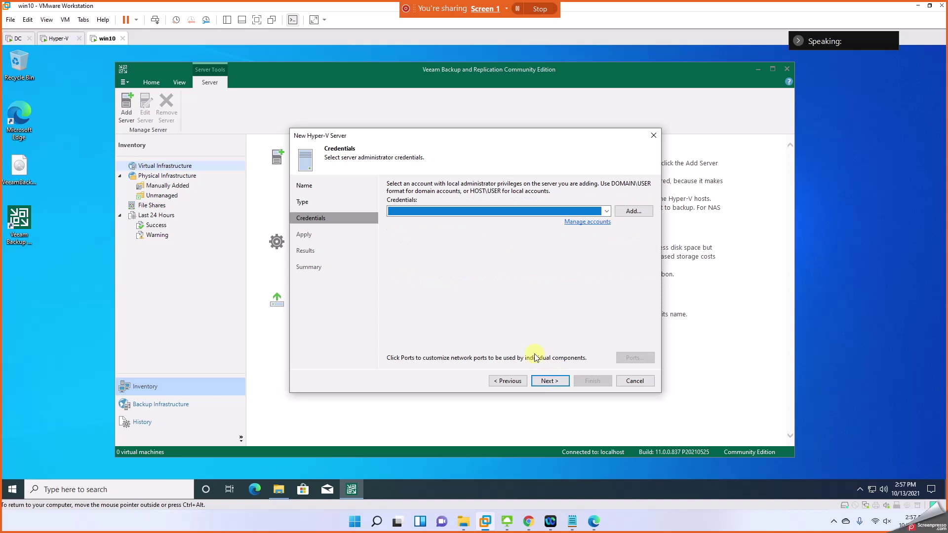
click(589, 214)
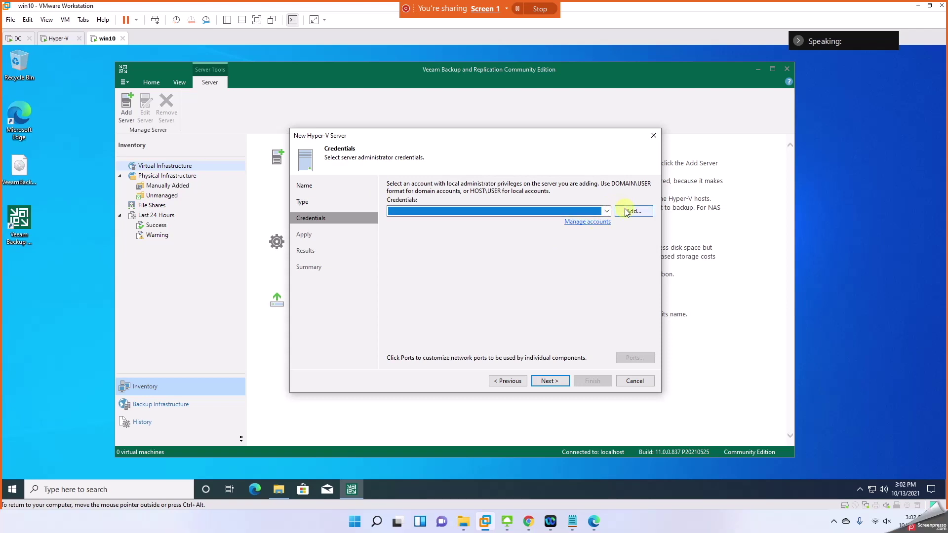
click(630, 213)
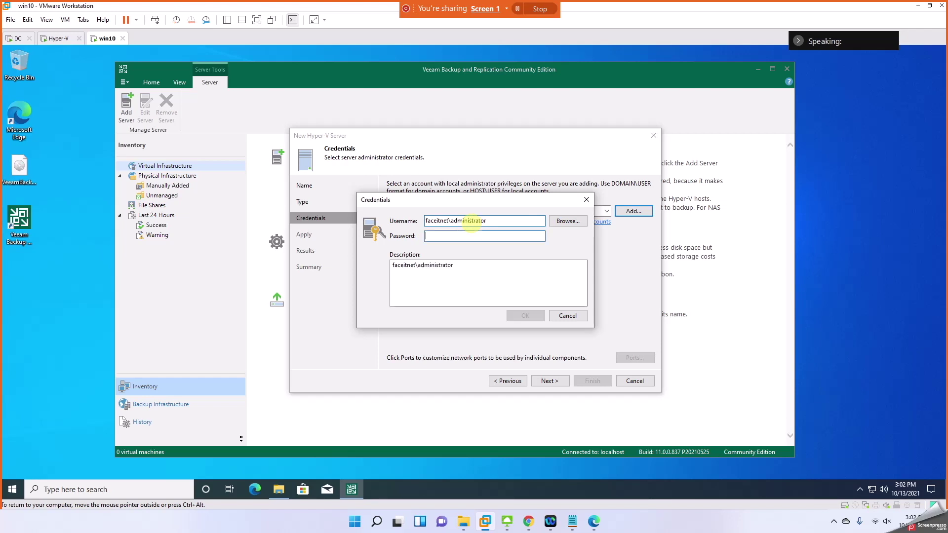
text(••)
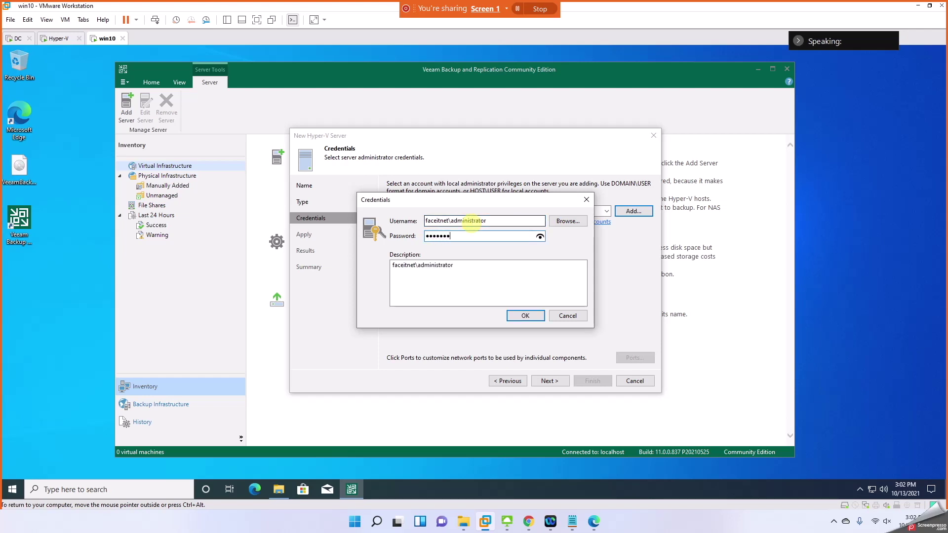
click(539, 237)
click(525, 316)
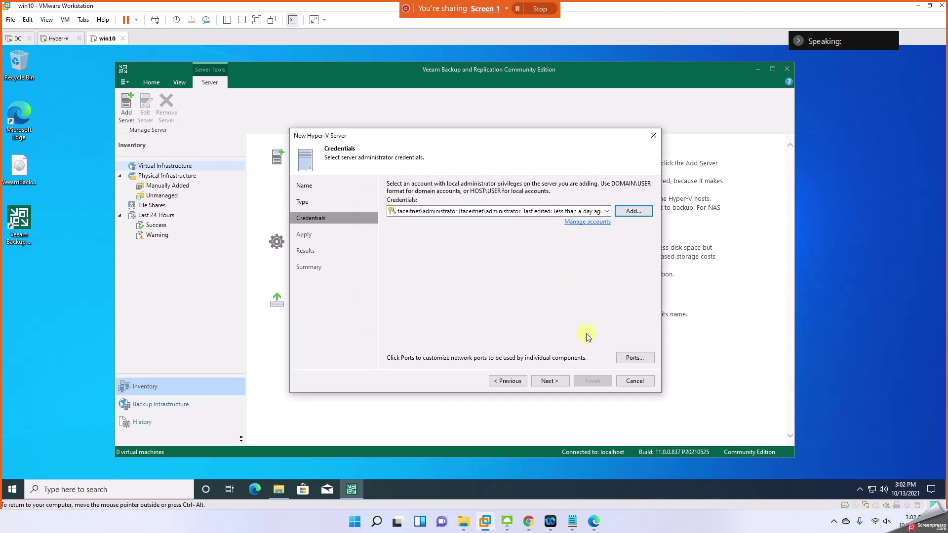
click(553, 382)
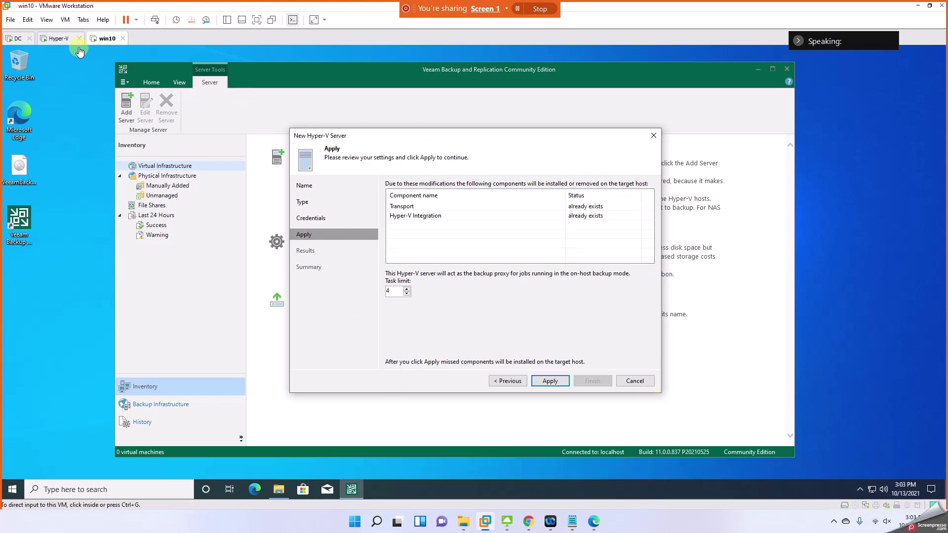
Step: Return to the Veeam wizard and apply the settings, installing components on HV01
click(58, 39)
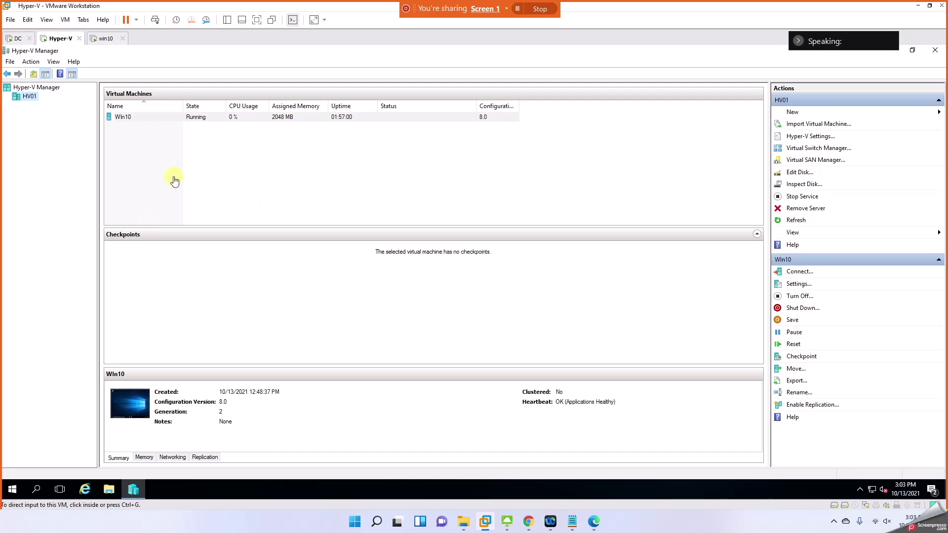
click(106, 39)
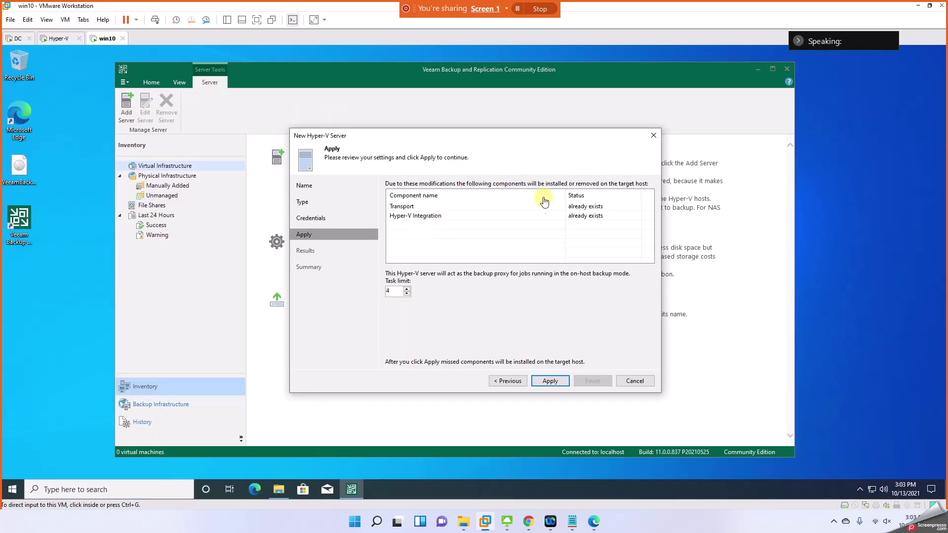
click(549, 383)
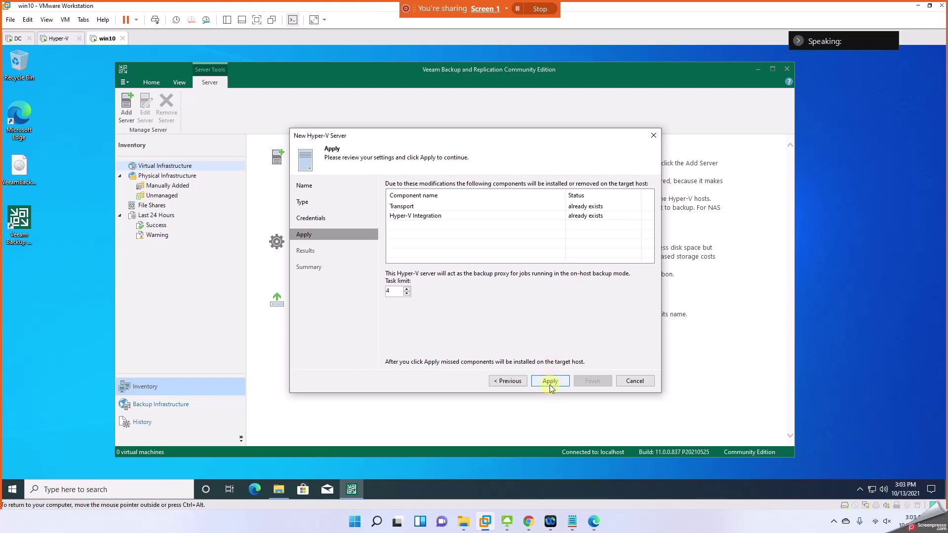
click(549, 382)
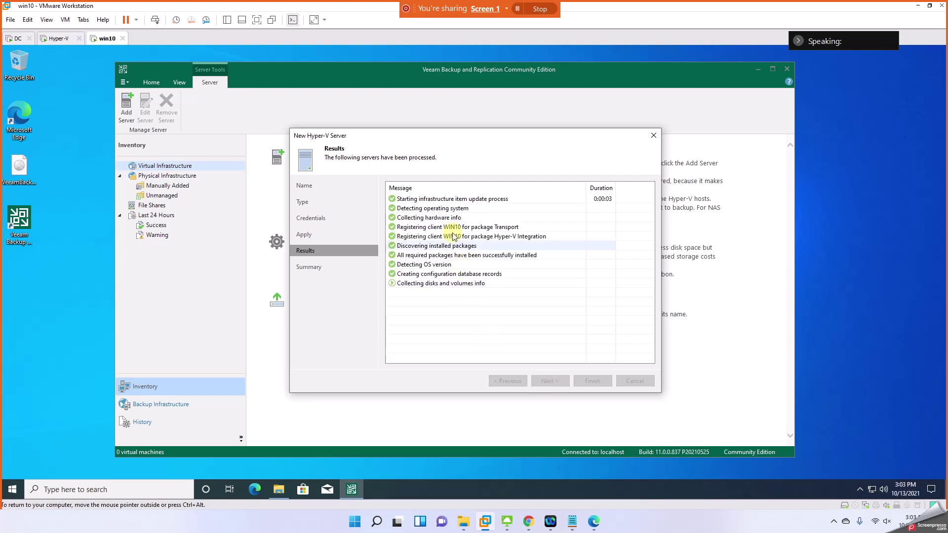
Step: Review the Transport, package discovery, OS detection and database entries, then finish the wizard
click(461, 227)
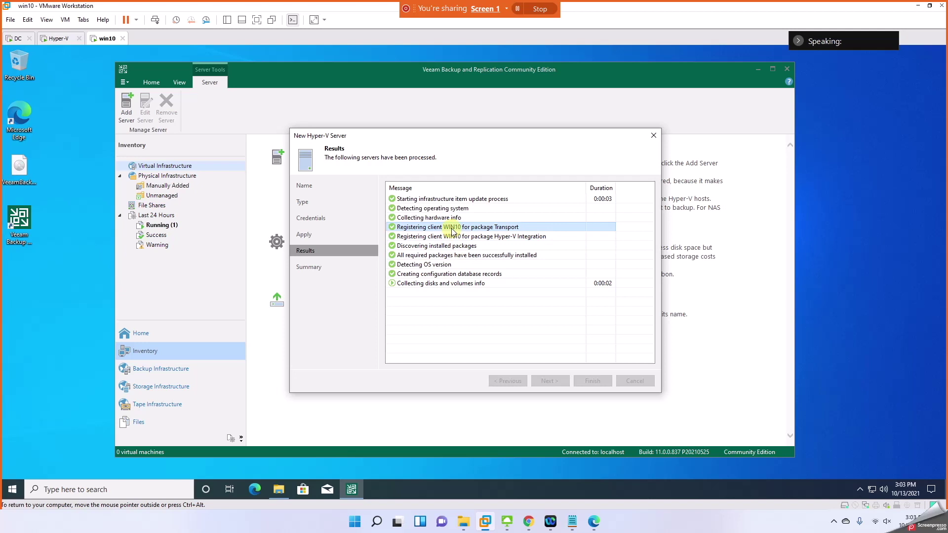
click(482, 245)
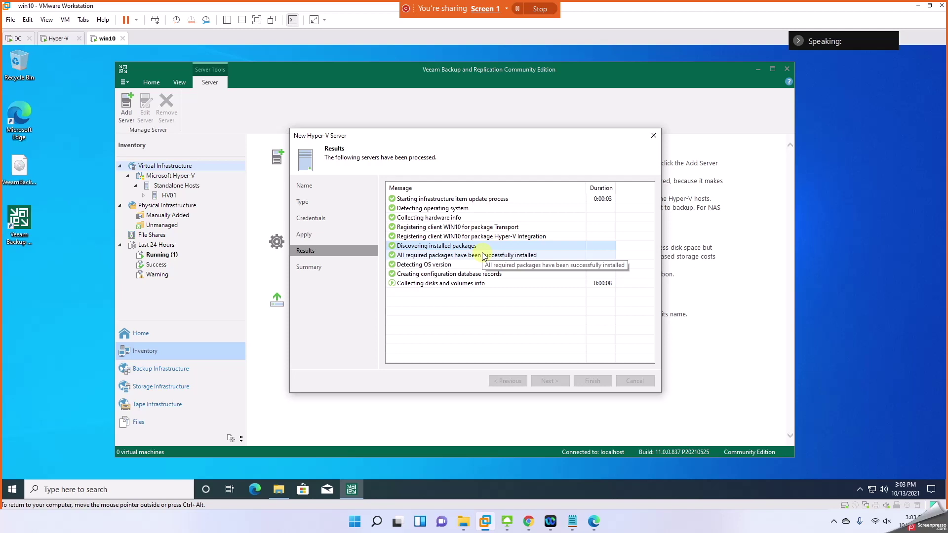
click(476, 265)
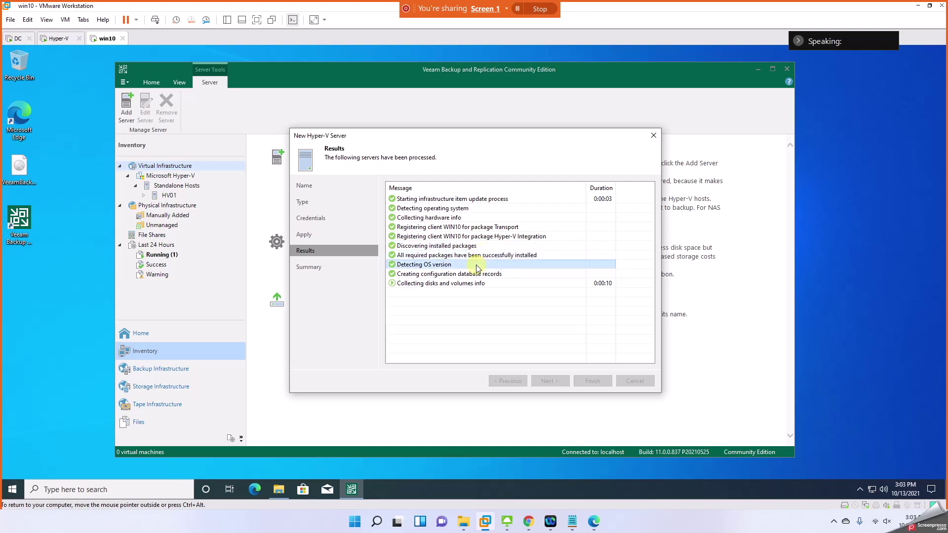
click(477, 274)
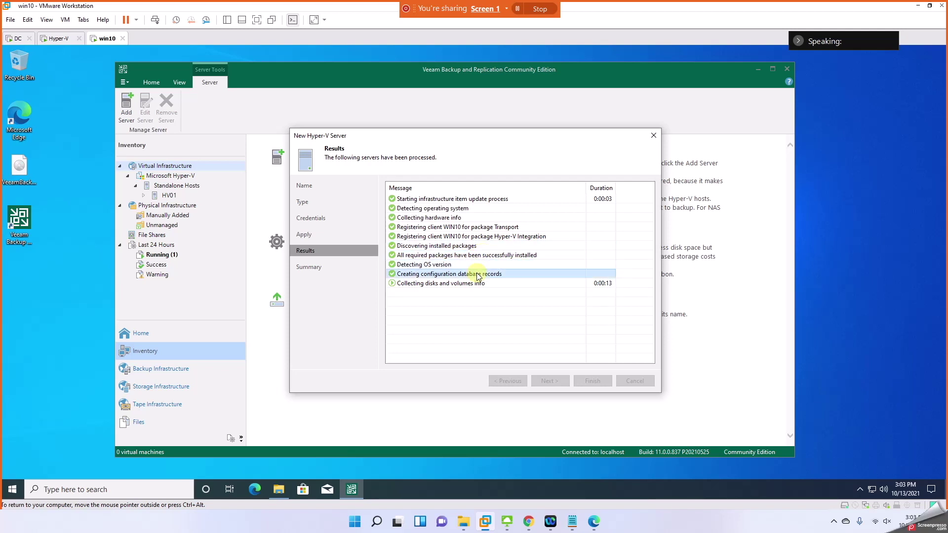
click(451, 299)
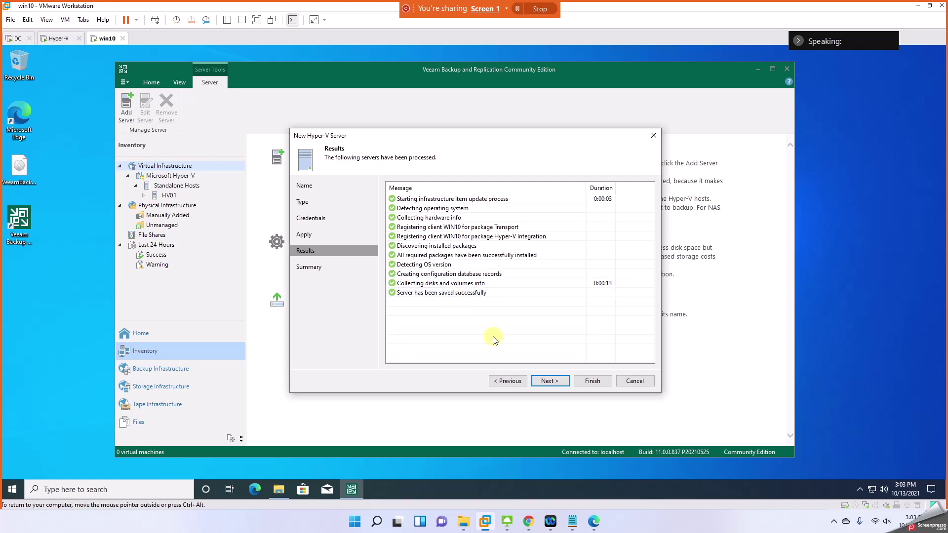
click(547, 381)
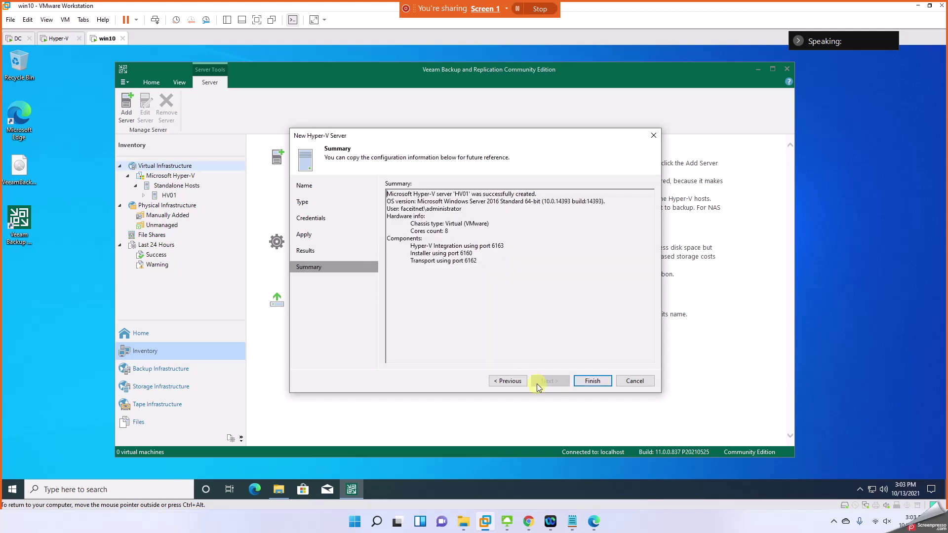
click(592, 381)
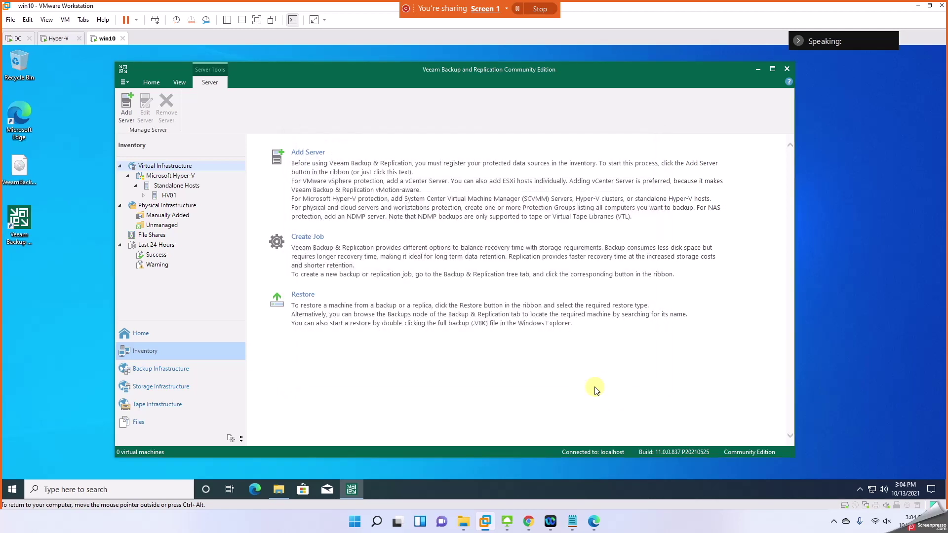
Step: Select HV01 to list Win10 (12.1 GB used of 30 GB) and compare with Hyper-V Manager
click(168, 195)
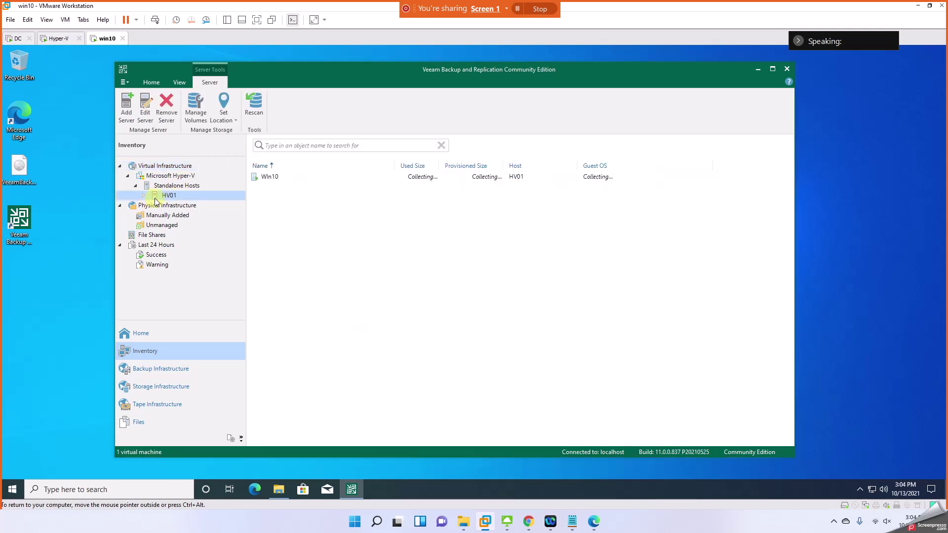
click(269, 178)
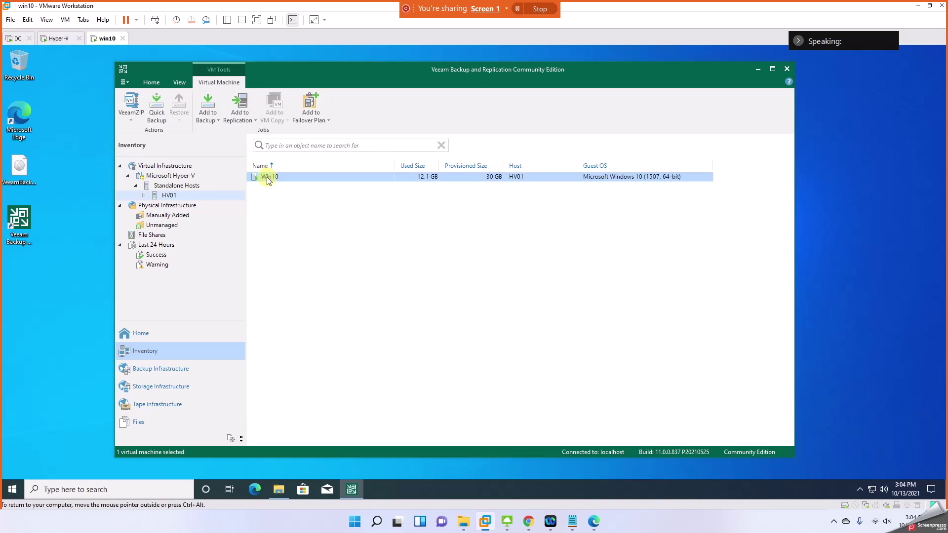
click(58, 38)
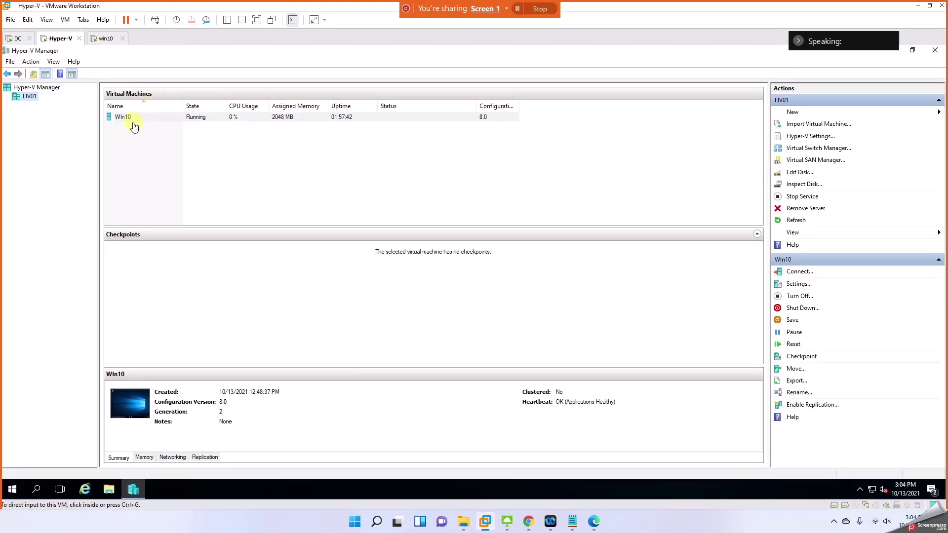
click(102, 39)
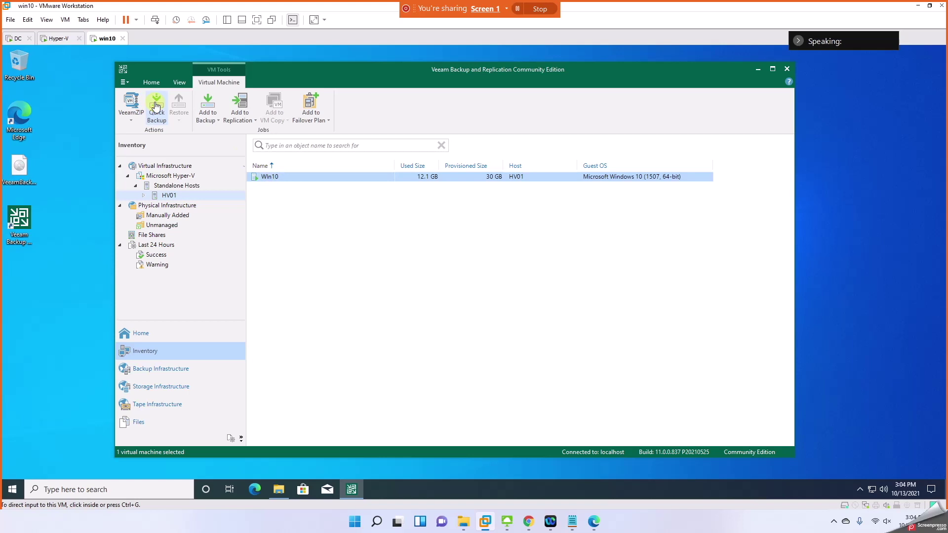
click(73, 40)
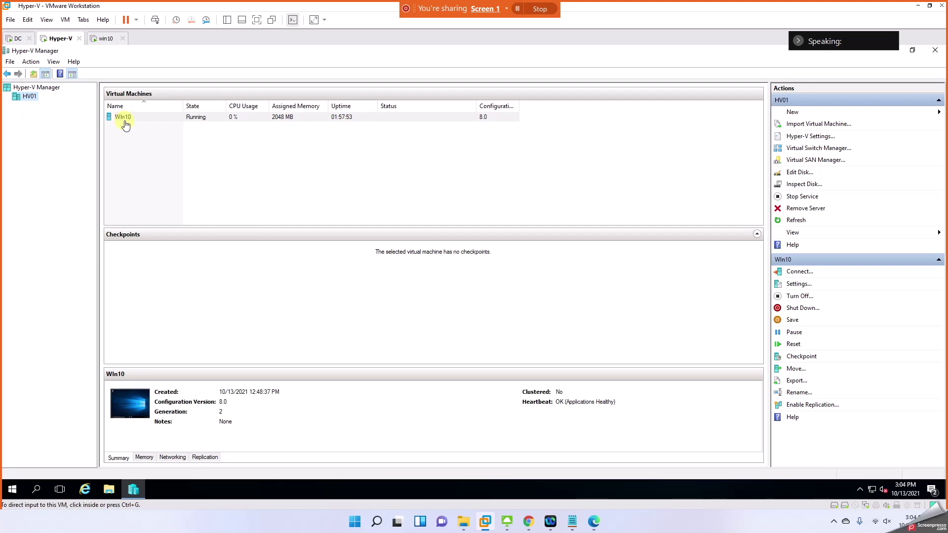
click(110, 39)
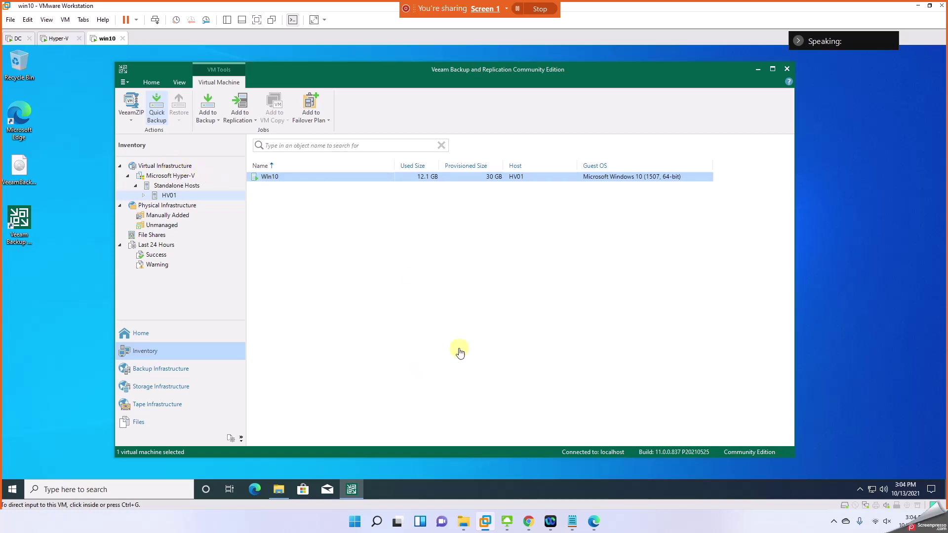
Step: Select Physical Infrastructure > Manually Added, holding 0 hosts, and review its context-menu actions
click(184, 217)
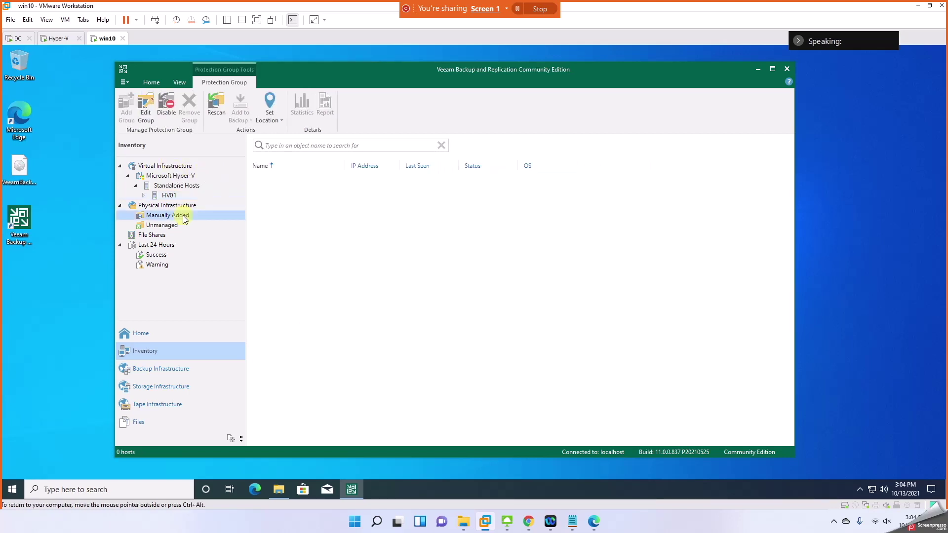
click(18, 39)
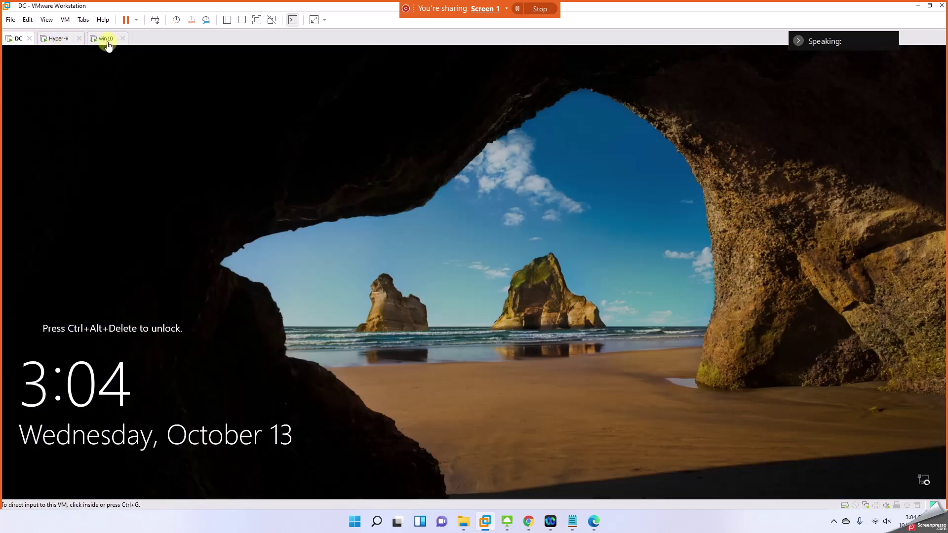
click(106, 39)
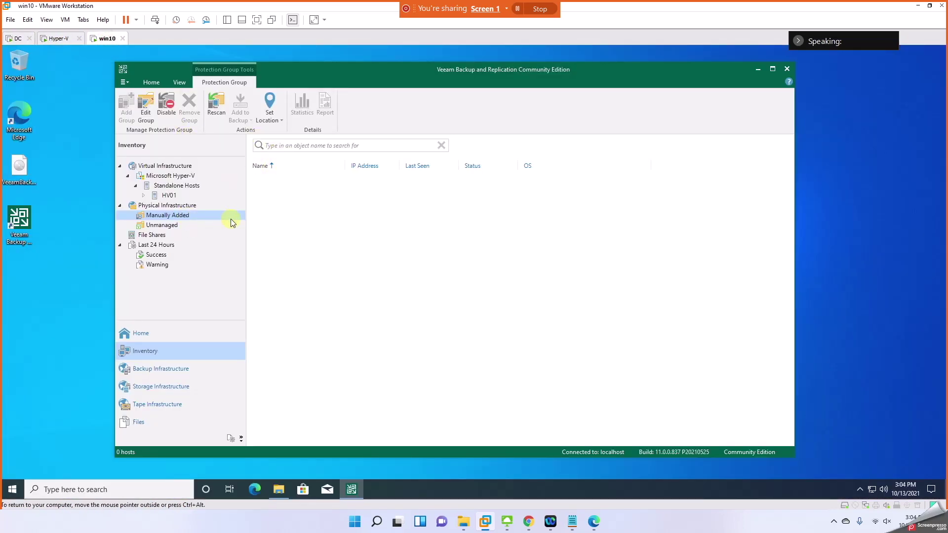
right_click(275, 205)
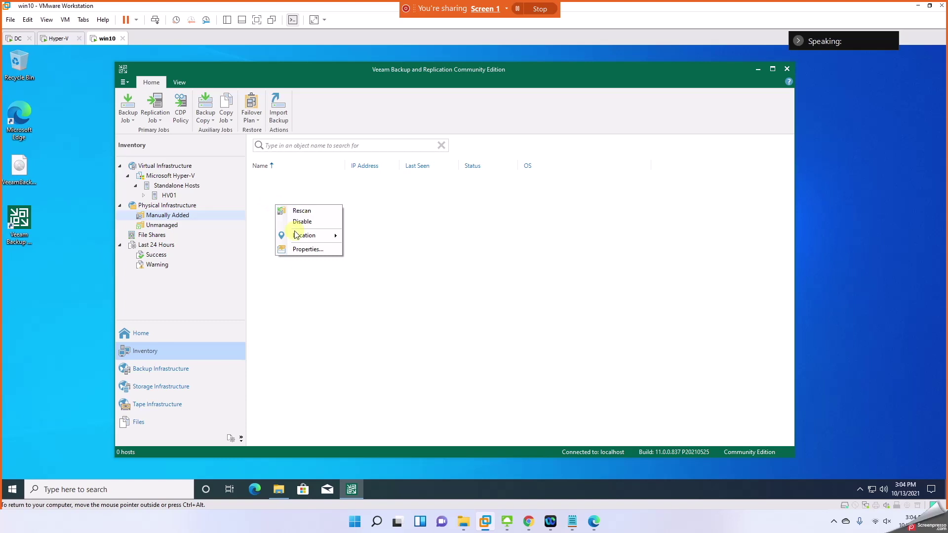
right_click(167, 215)
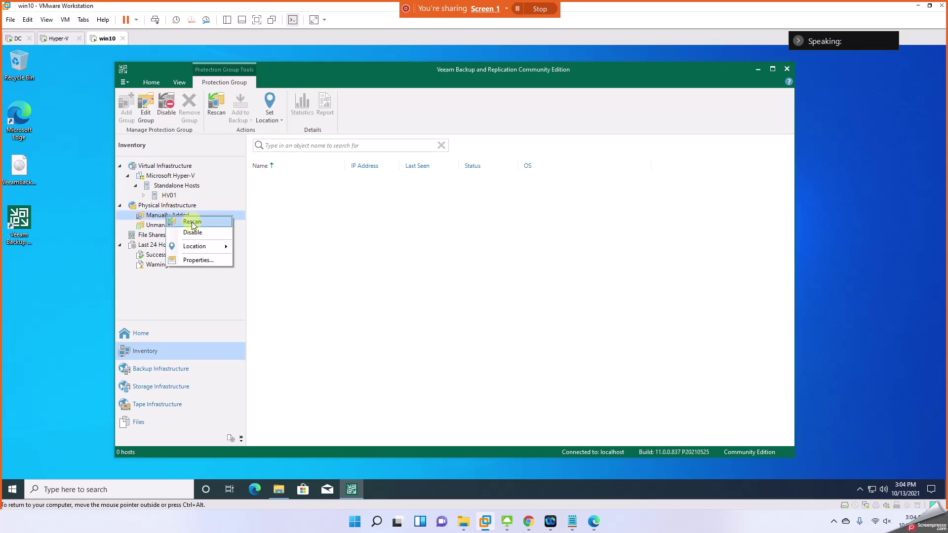
click(158, 209)
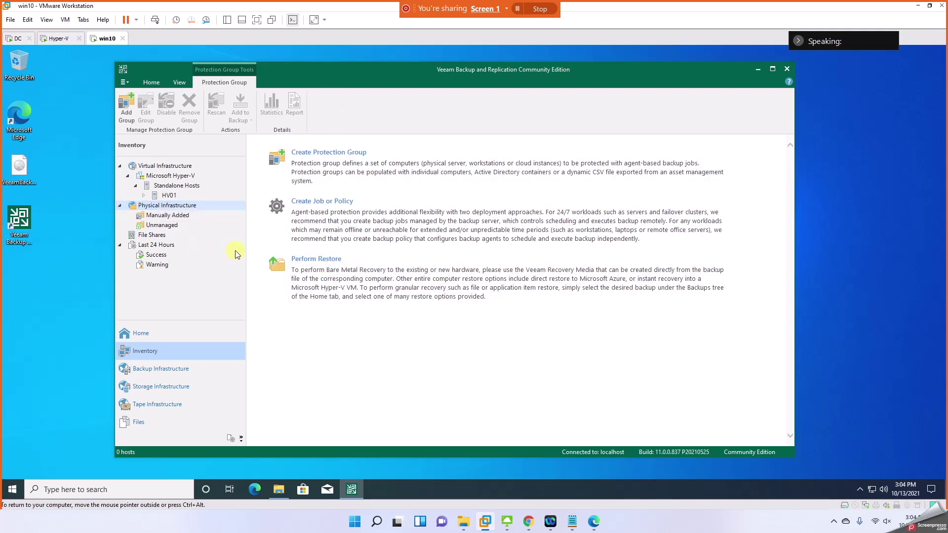
click(167, 215)
right_click(169, 216)
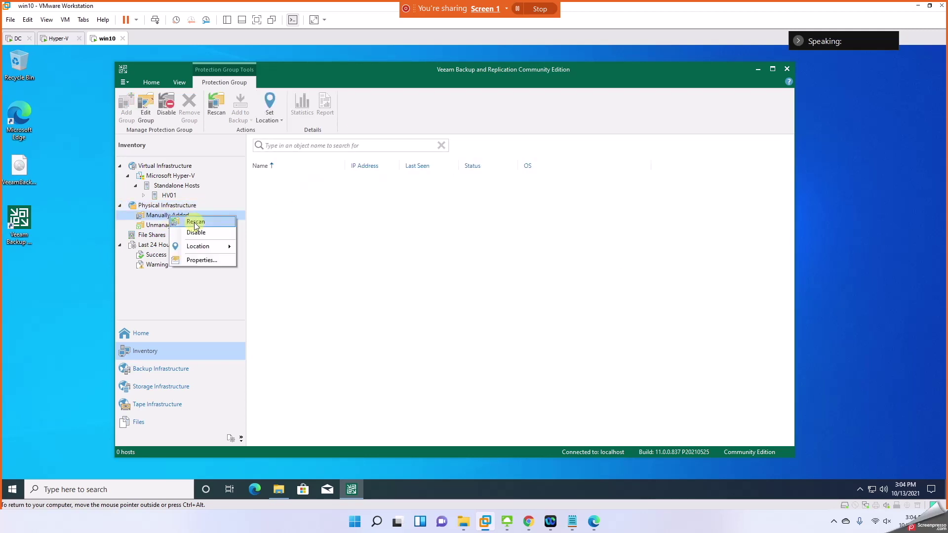
click(154, 217)
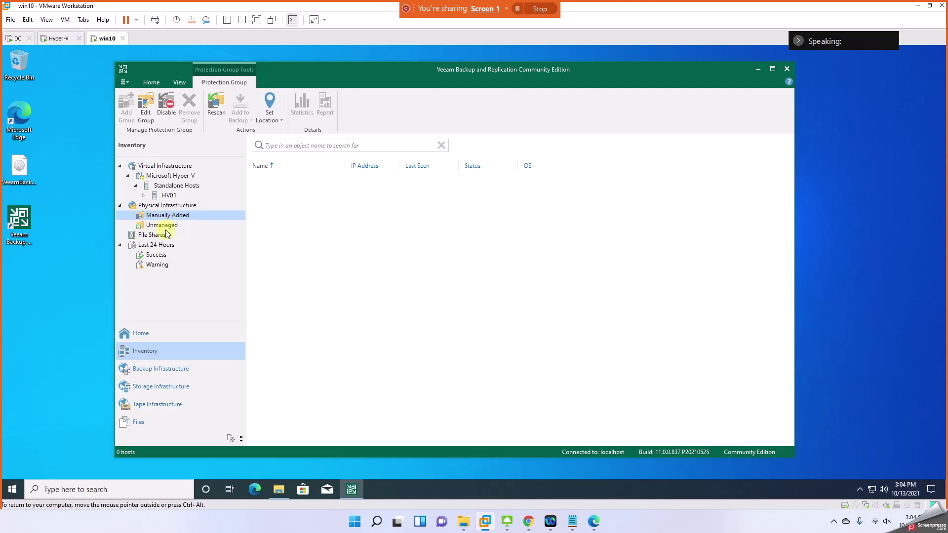
click(166, 228)
click(170, 215)
Step: In Backup Infrastructure > Managed Servers, right-click Microsoft Windows and choose Add server
right_click(173, 206)
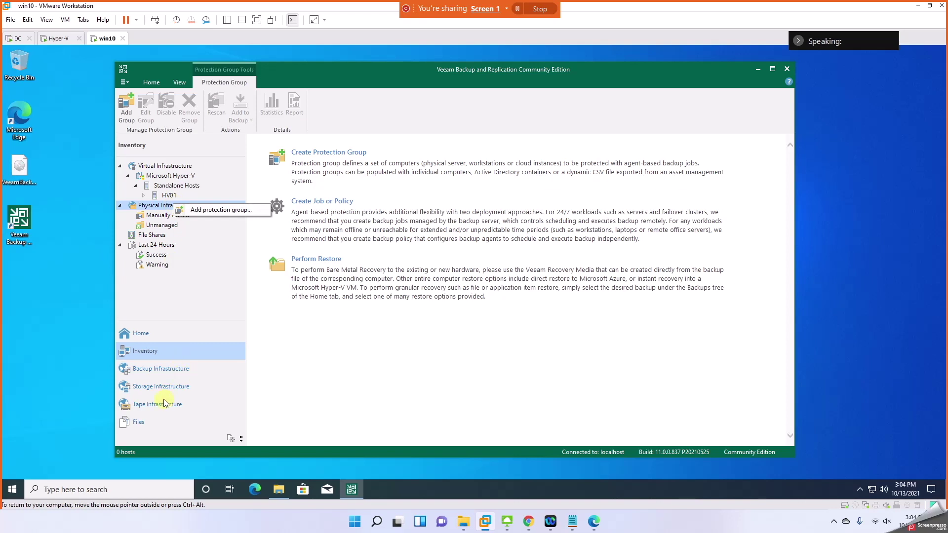
click(161, 372)
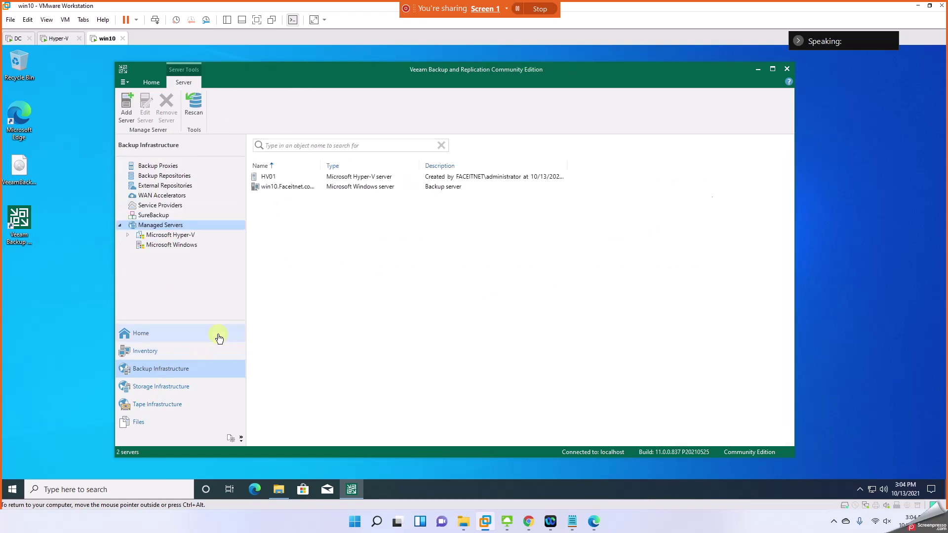
click(173, 235)
click(173, 246)
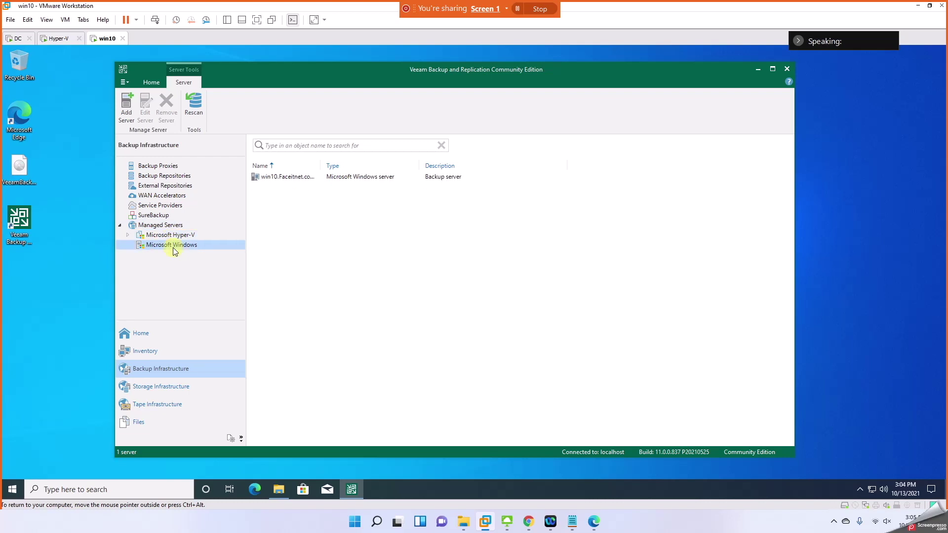
right_click(173, 246)
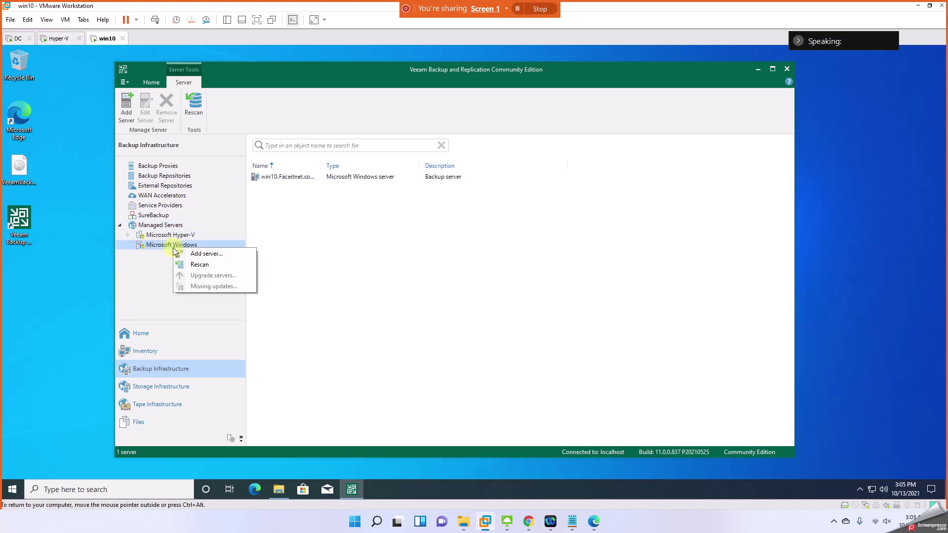
click(186, 252)
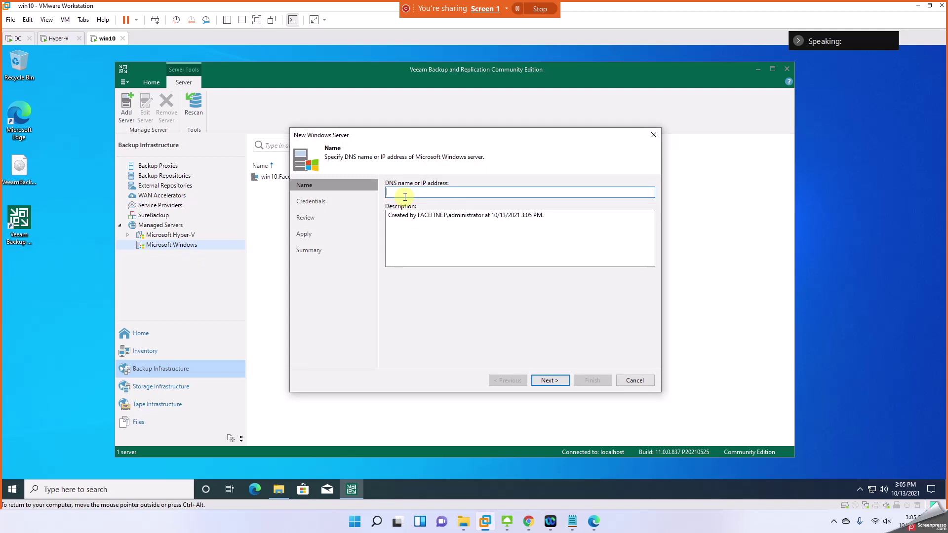
Step: Unlock the DC virtual machine by signing in with the administrator password
click(17, 38)
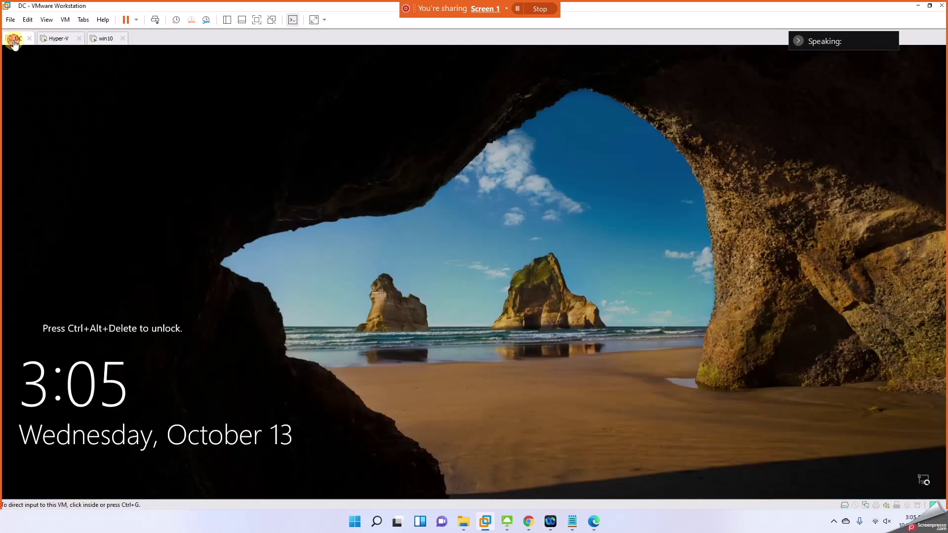
click(199, 192)
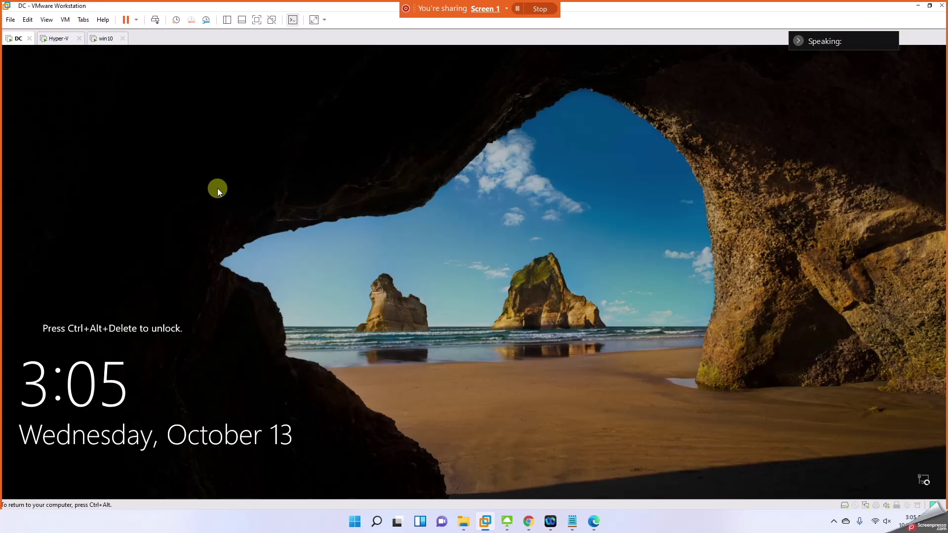
key(ctrl+alt+Insert)
text(P)
key(Return)
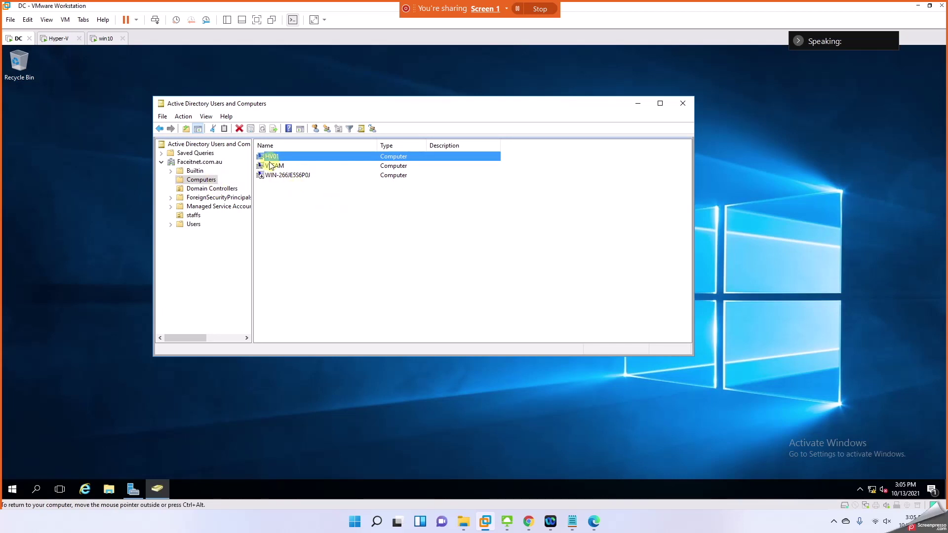
Step: Check This PC's properties to confirm the computer name DC01, then return to win10
click(110, 491)
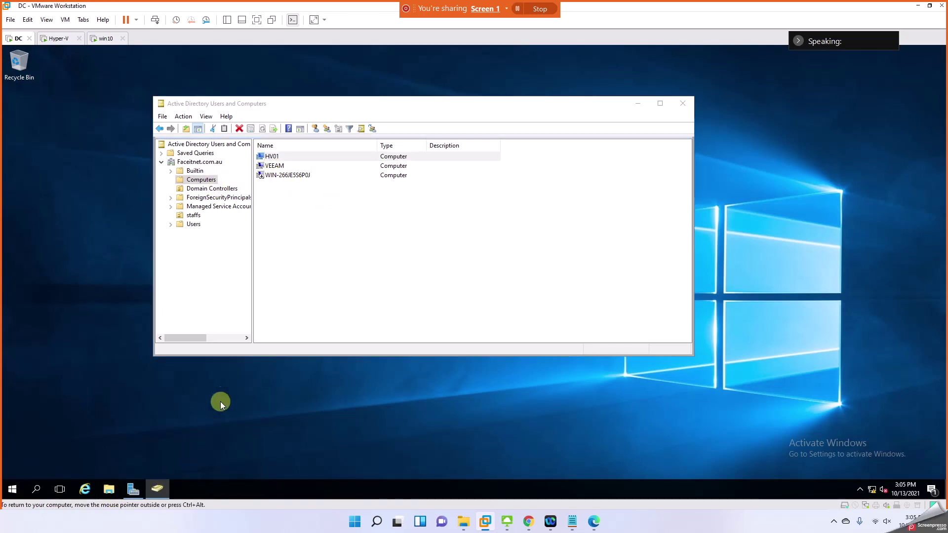
right_click(238, 241)
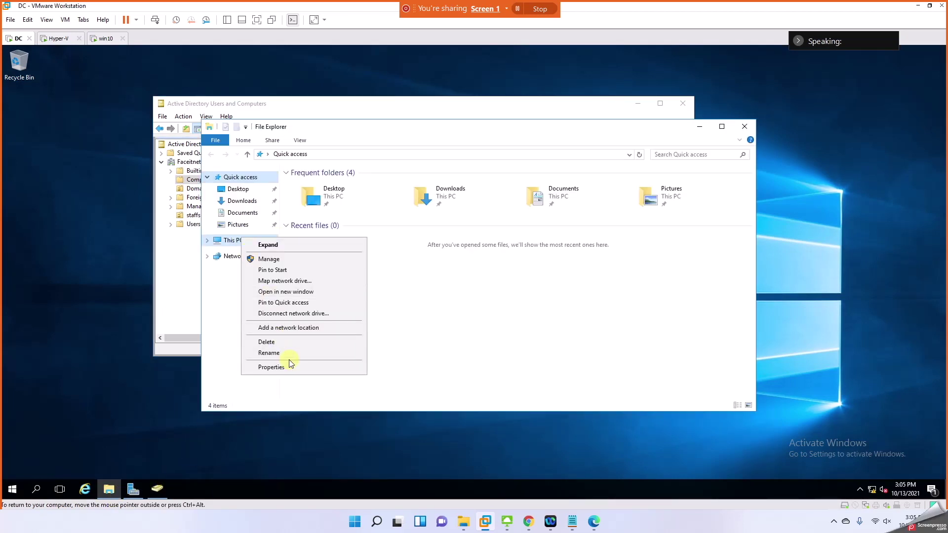
click(277, 366)
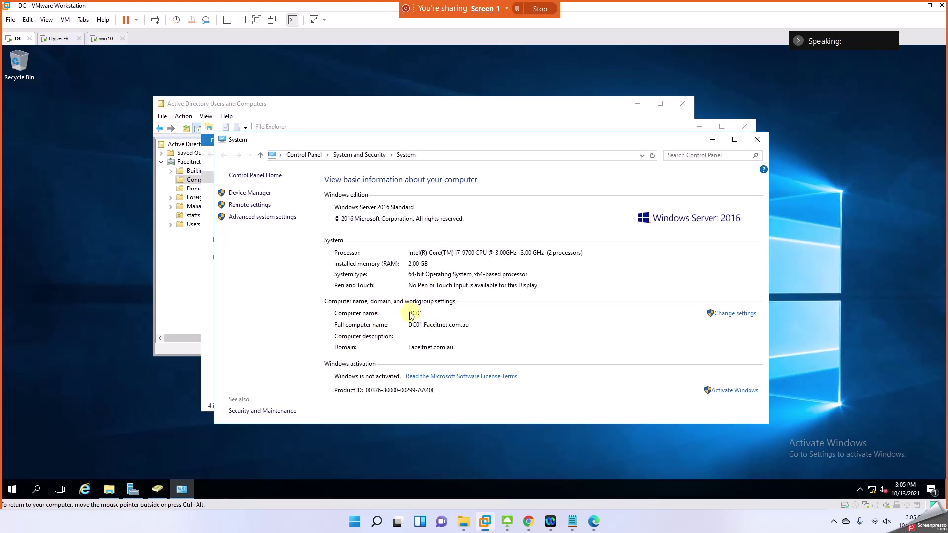
click(103, 38)
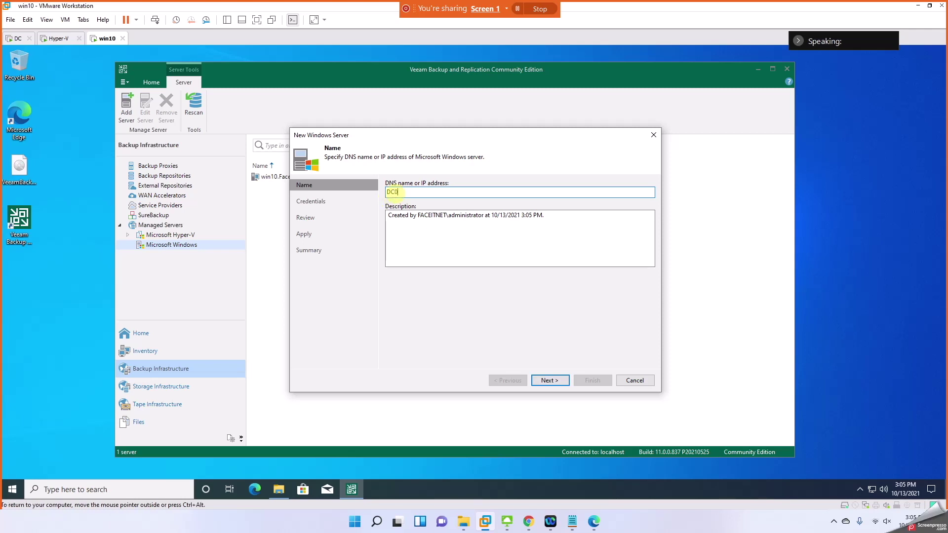
Step: Give DC01 the domain administrator credentials, then apply and finish the New Windows Server wizard
click(548, 380)
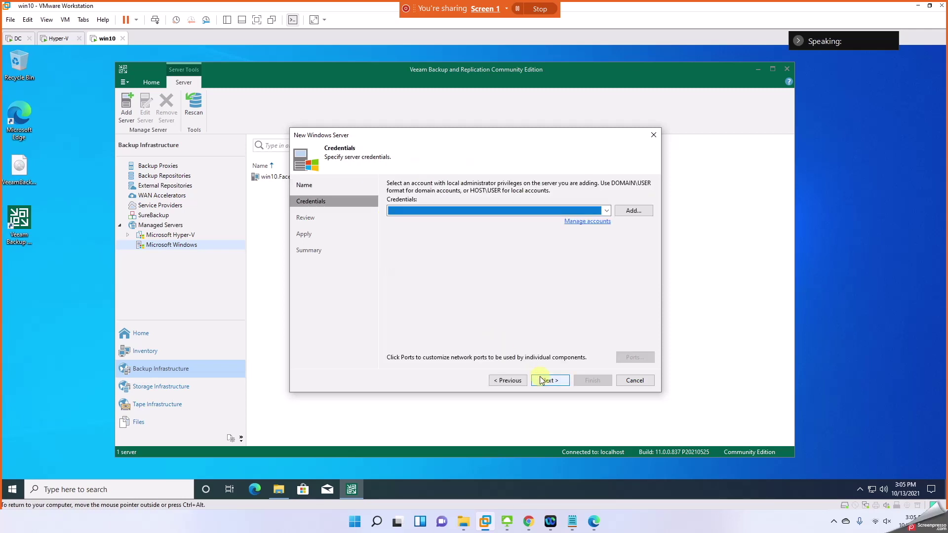
click(605, 210)
click(576, 219)
click(554, 384)
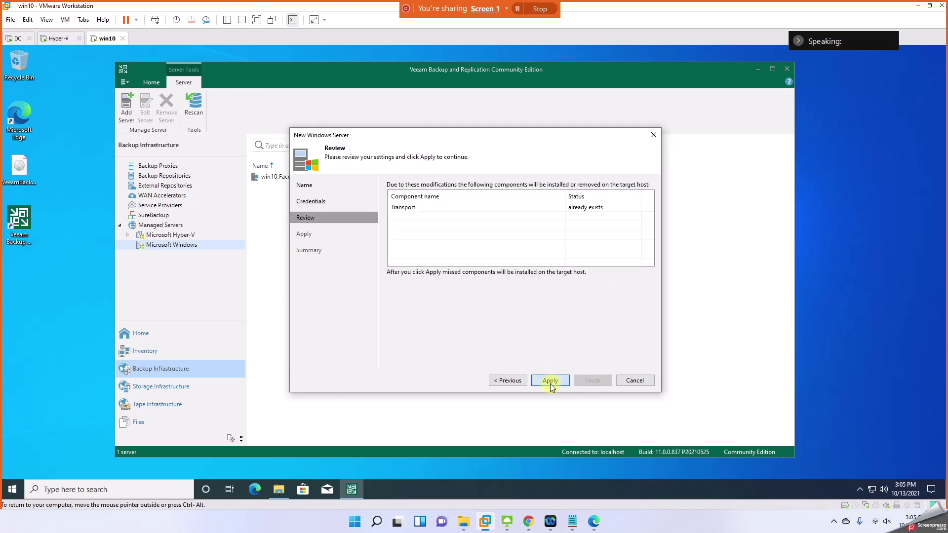
click(549, 381)
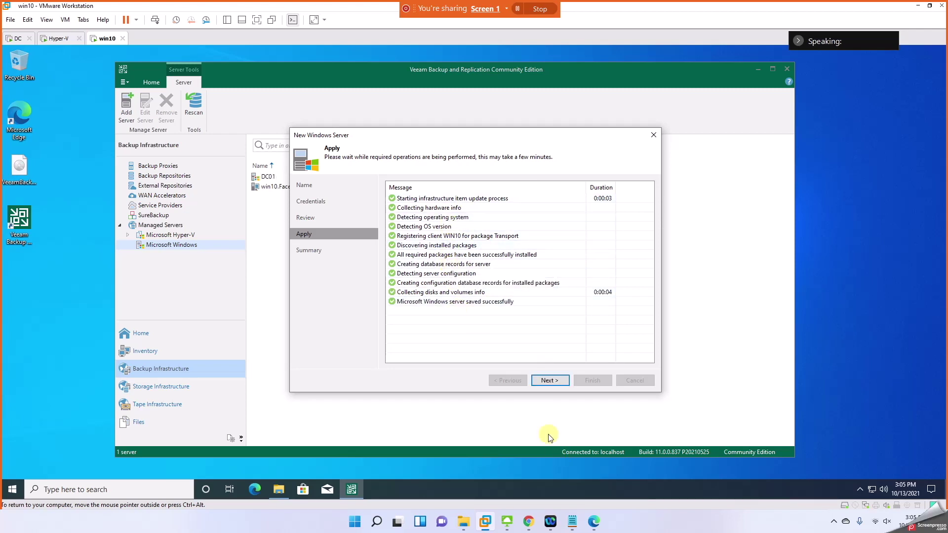
click(541, 381)
click(597, 380)
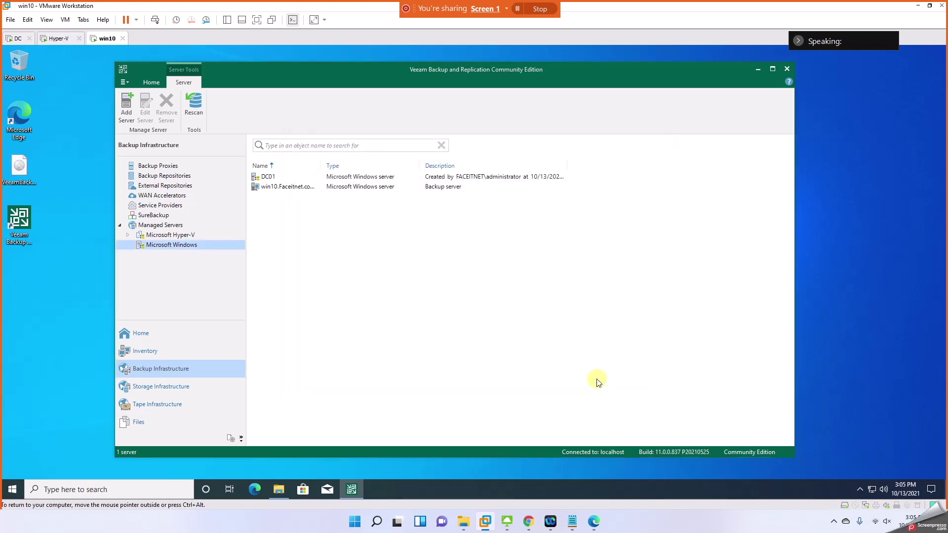
Step: Browse the managed servers, then show Backup Repositories: Default Backup Repository at C:\Backup, 69.7 GB
click(268, 178)
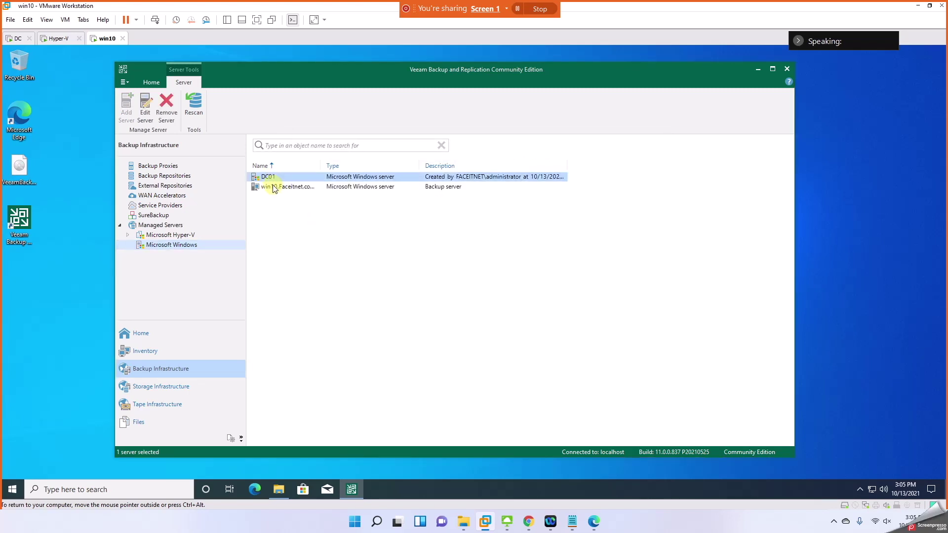
click(128, 235)
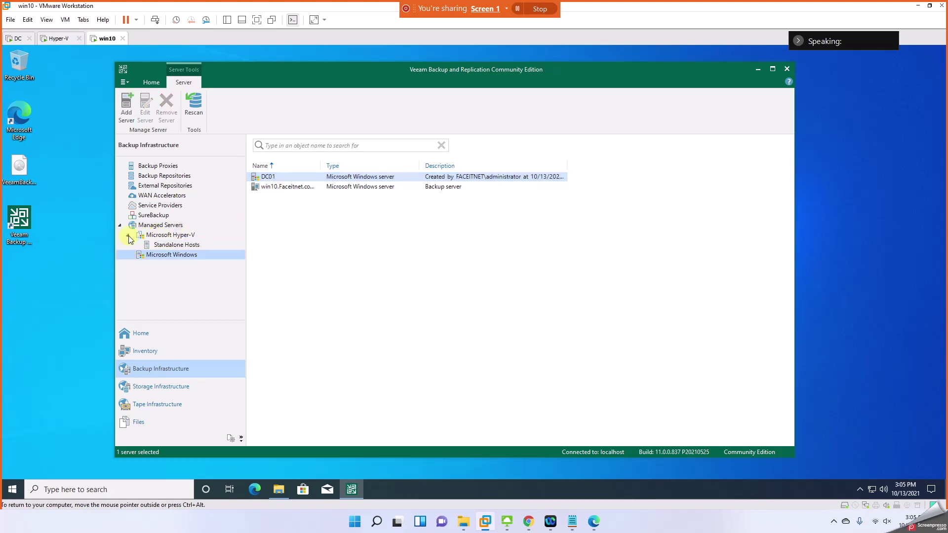
click(171, 246)
click(163, 255)
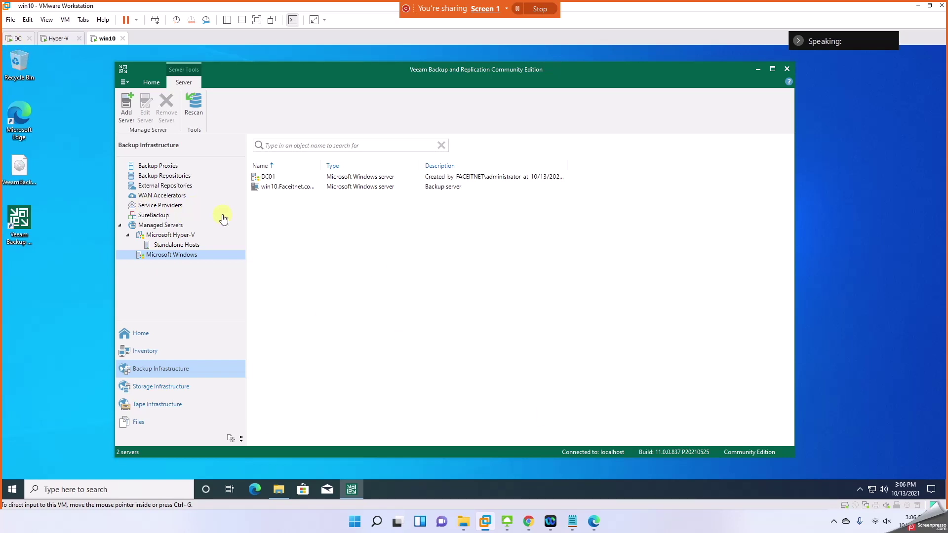
click(147, 83)
click(168, 175)
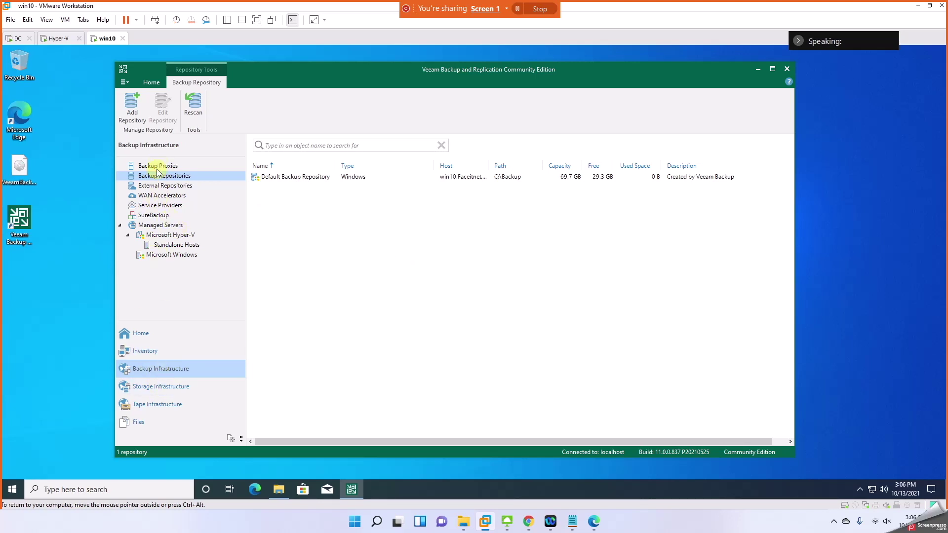
Step: Compare the Default Backup Repository's free space with Local Disk (C:), then go to the Hyper-V host
right_click(165, 182)
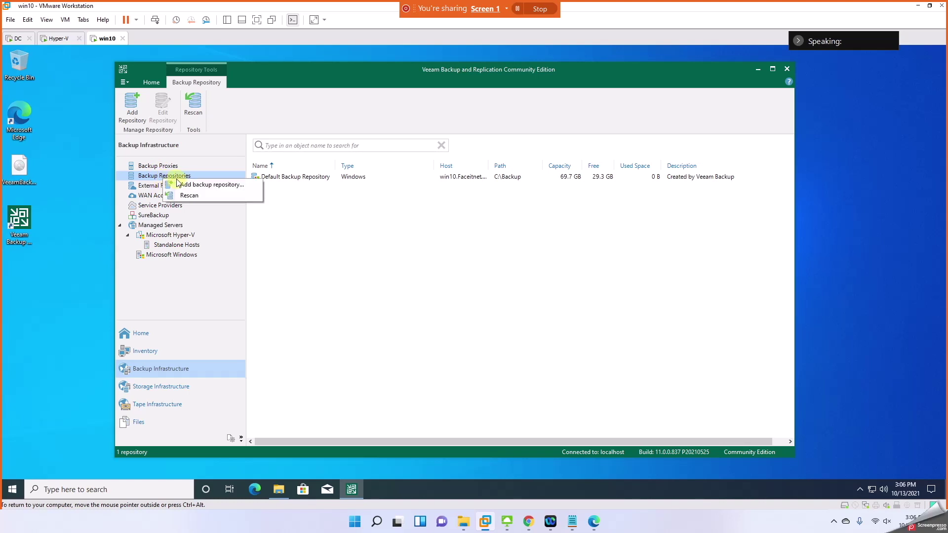
click(374, 218)
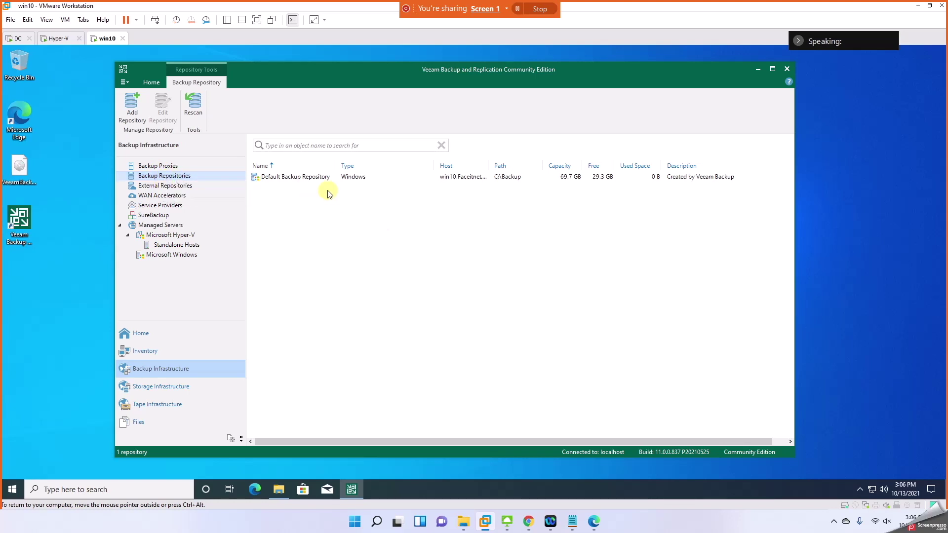
click(310, 182)
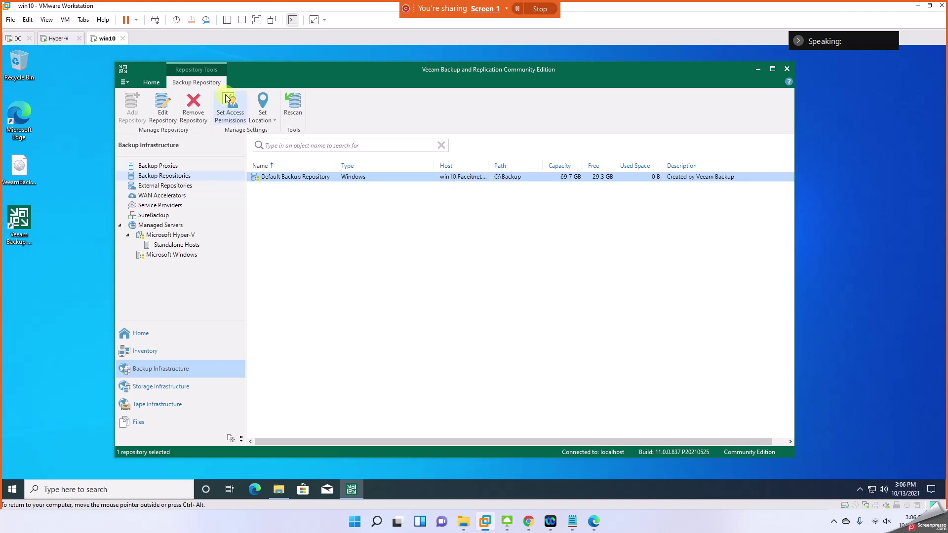
click(278, 489)
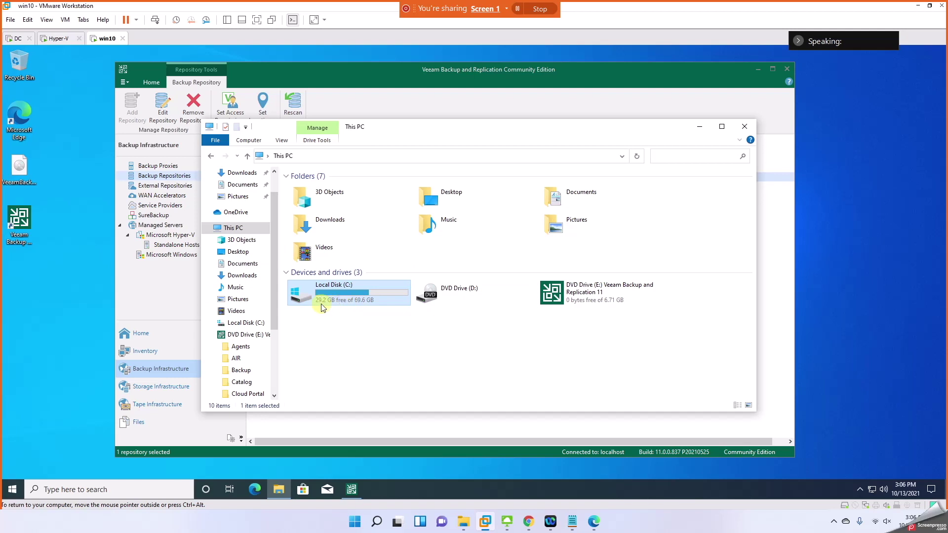
click(701, 129)
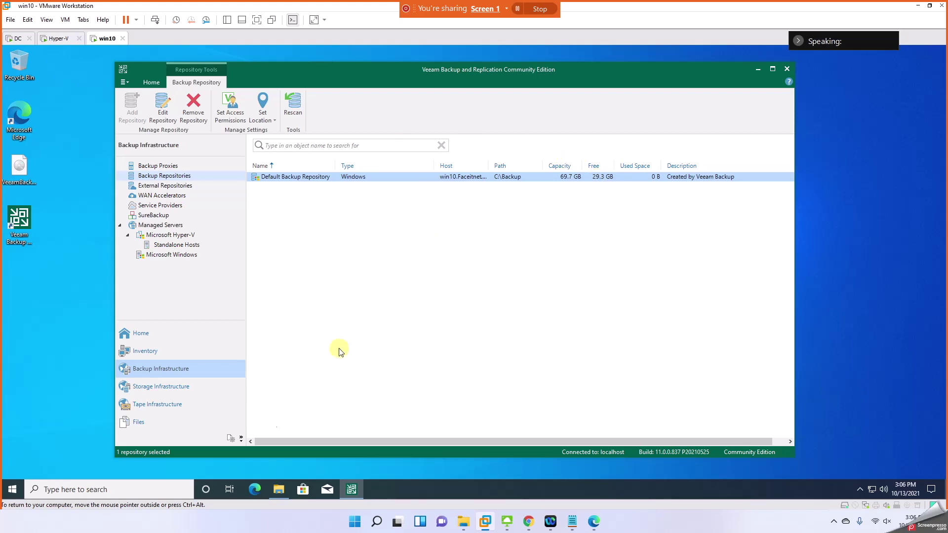
click(279, 490)
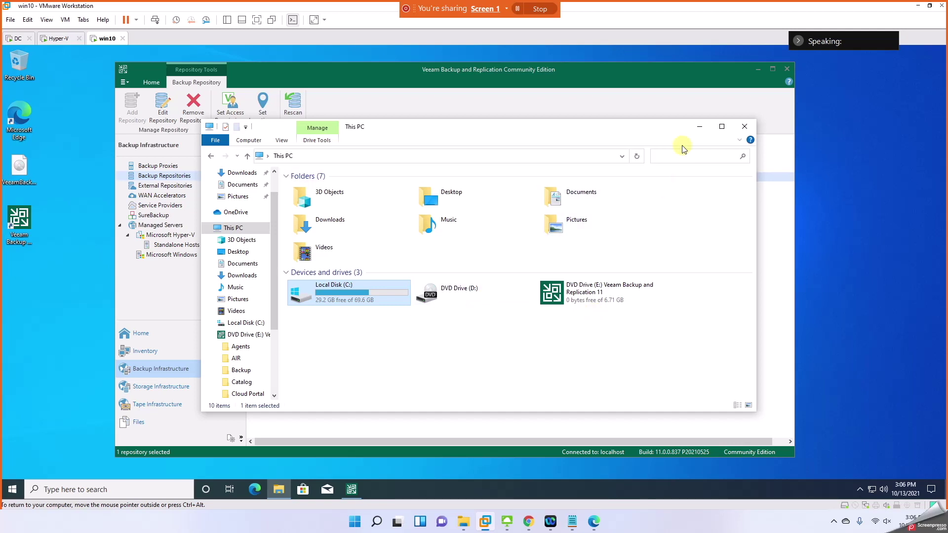
click(700, 128)
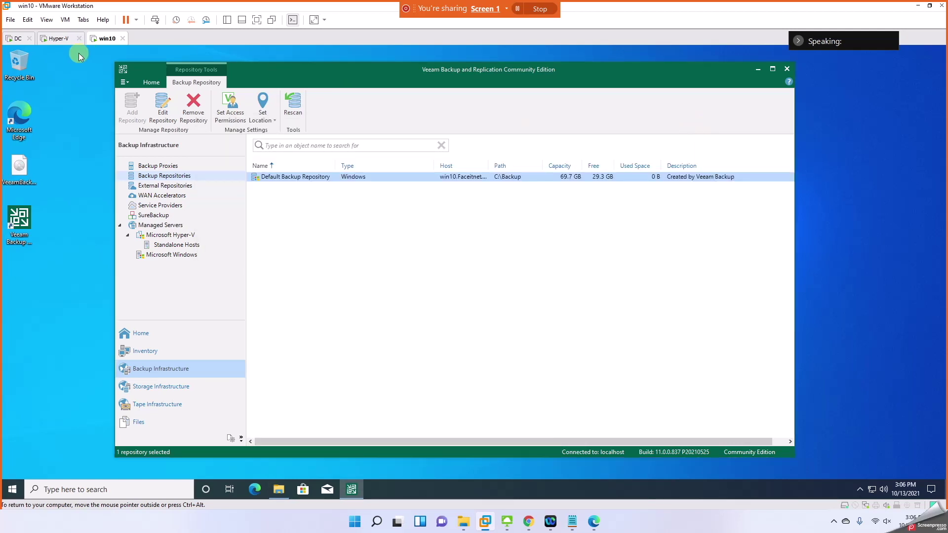
click(58, 38)
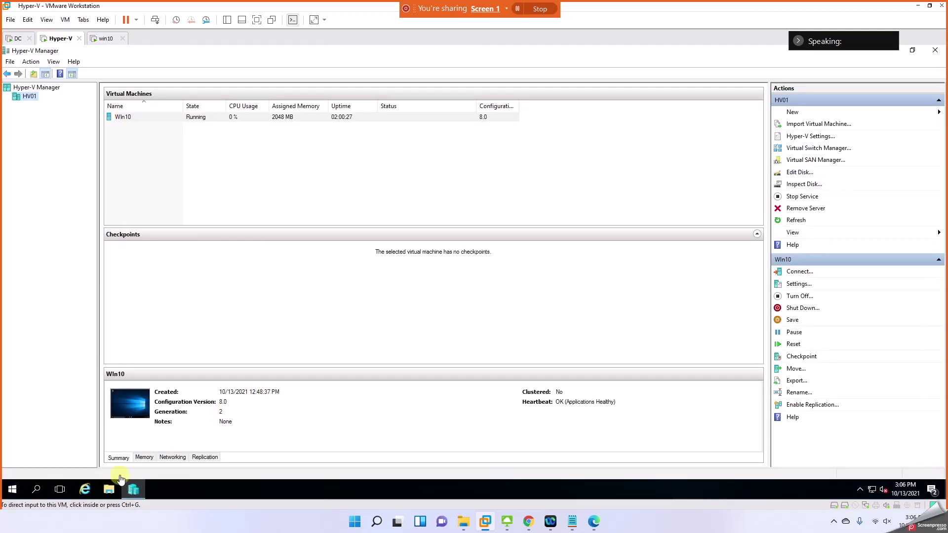
Step: On the Hyper-V host, browse C:\Hyper-V and check the Win10 virtual disk's size
click(107, 491)
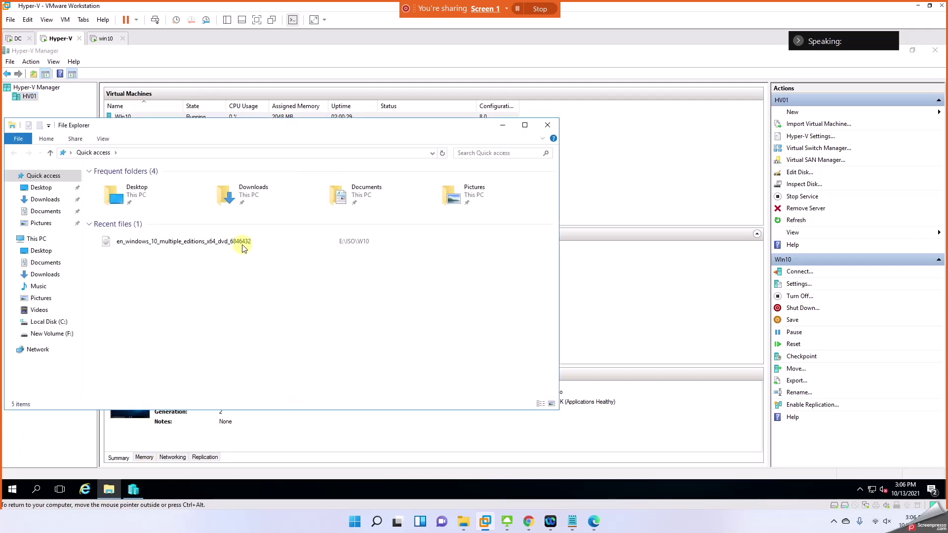
drag(127, 127, 487, 159)
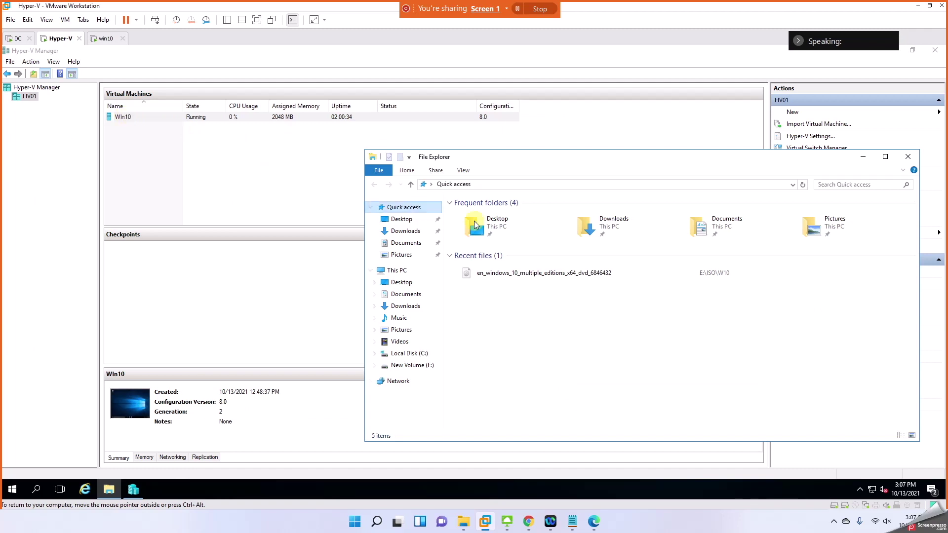
click(409, 354)
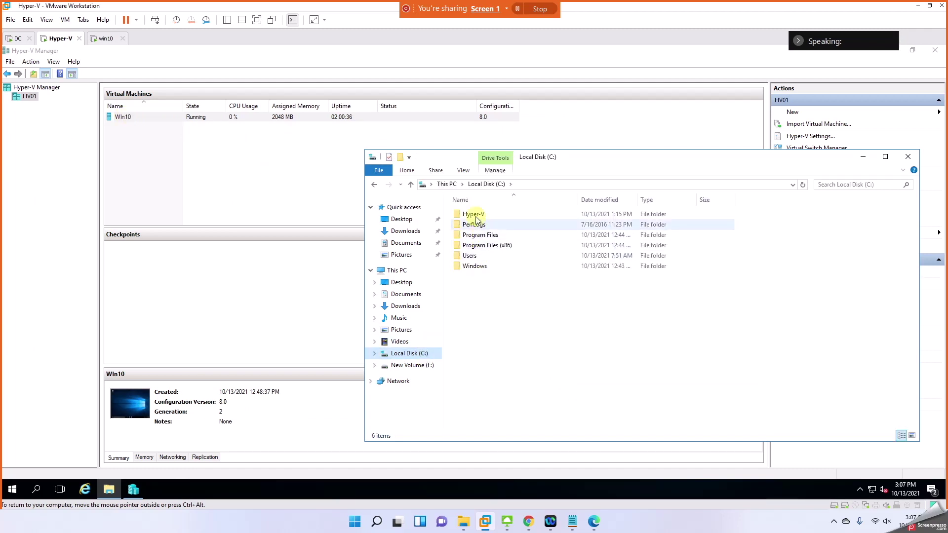
double_click(475, 215)
click(478, 236)
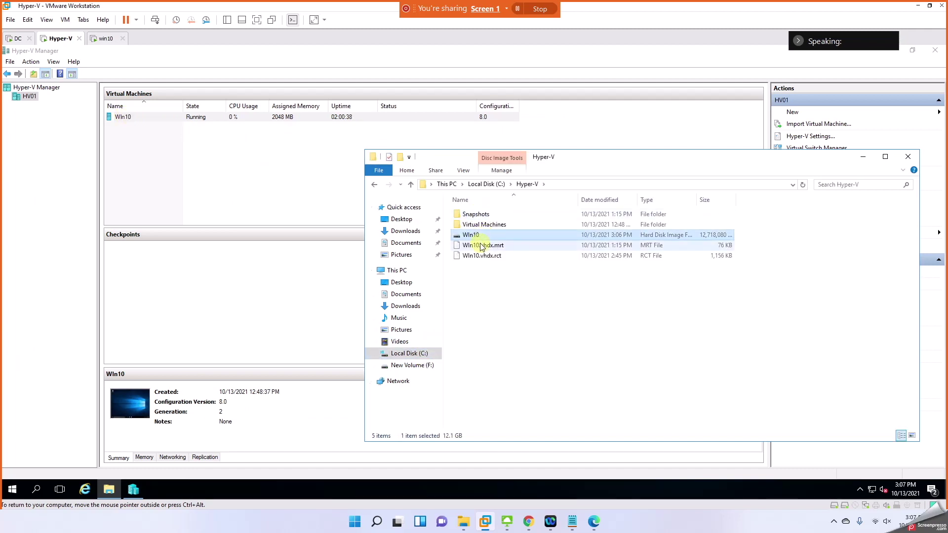
click(481, 245)
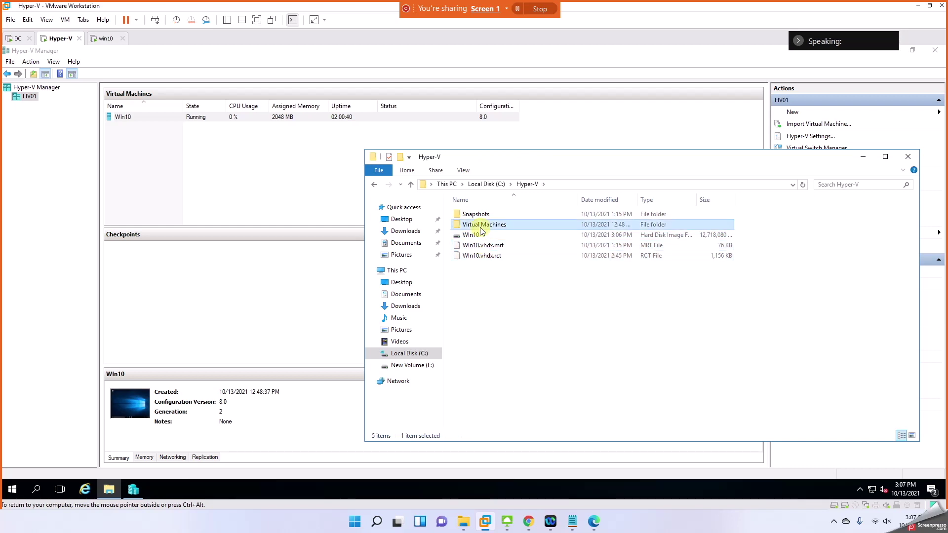
click(481, 235)
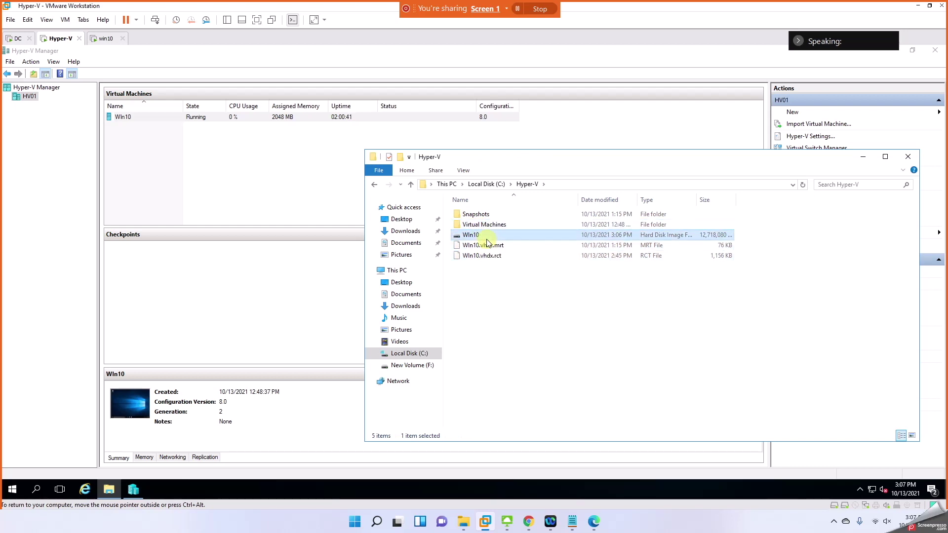
Step: Open New Volume (F:) to confirm the Backups folder, then close Explorer and return to win10
click(472, 186)
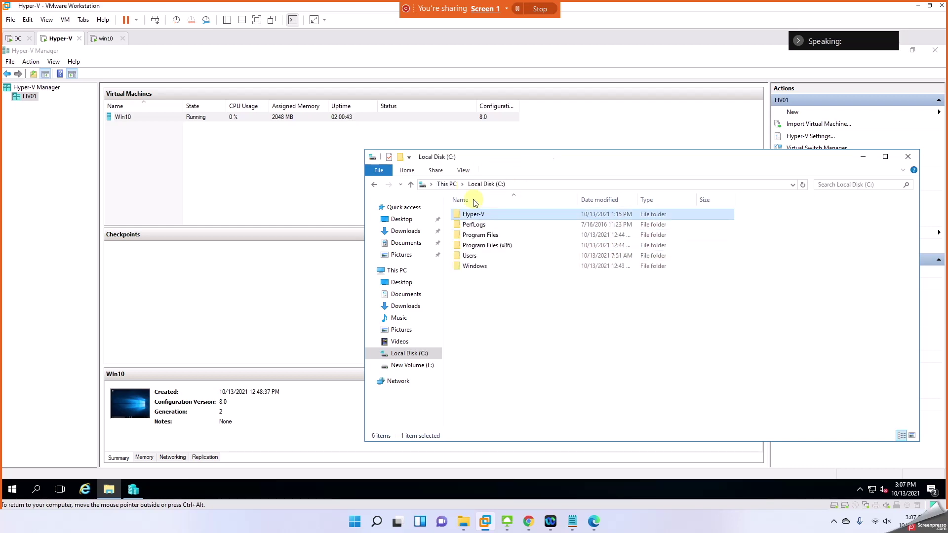
click(446, 184)
double_click(760, 294)
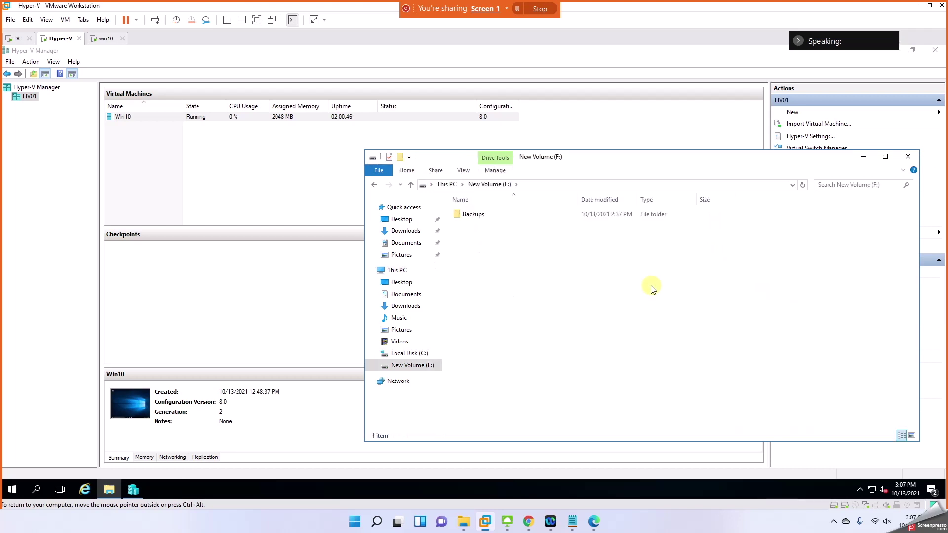
click(907, 157)
click(97, 38)
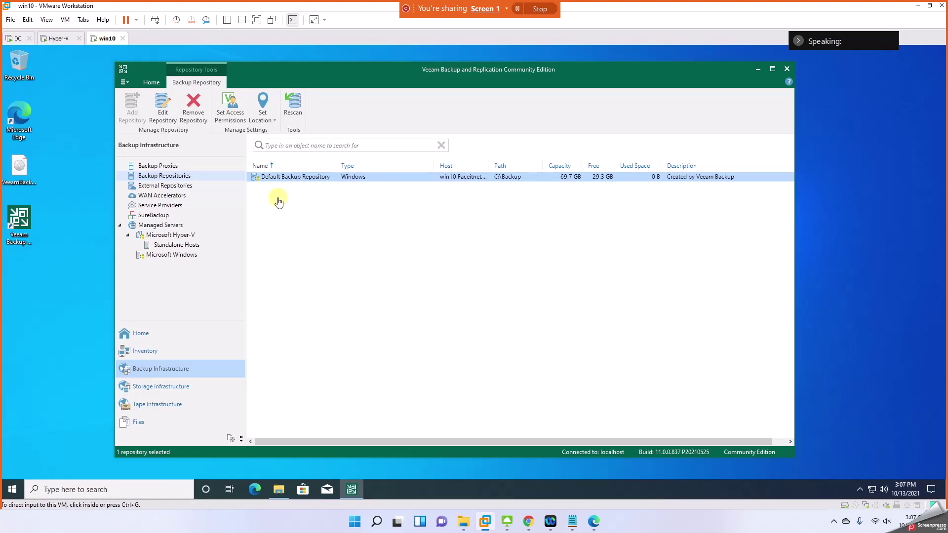
Step: Start a direct-attached Microsoft Windows backup repository named HV
click(55, 38)
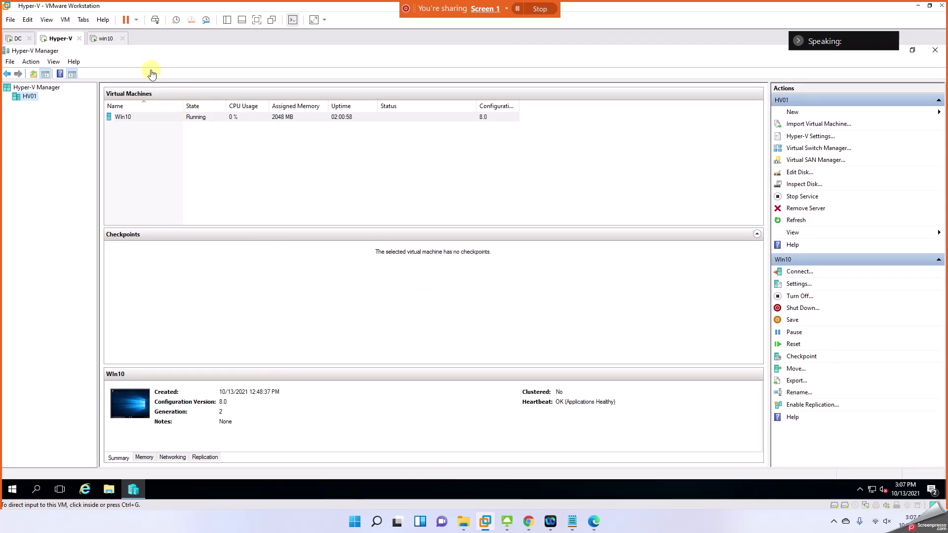
click(102, 39)
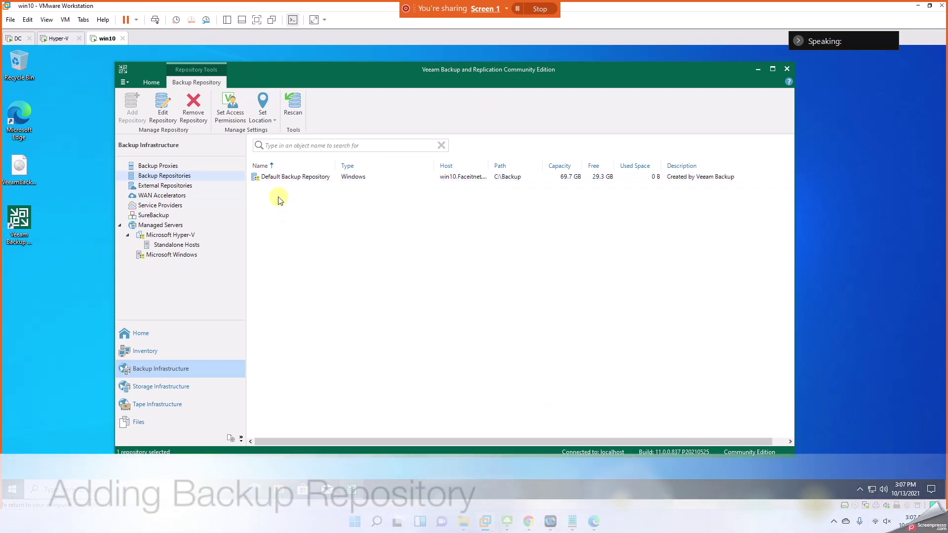
right_click(278, 199)
click(296, 203)
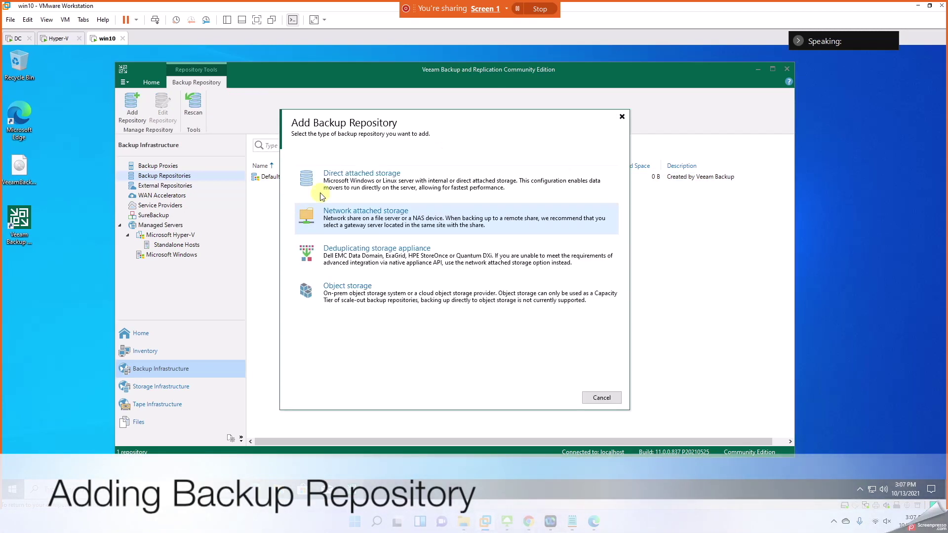
click(394, 214)
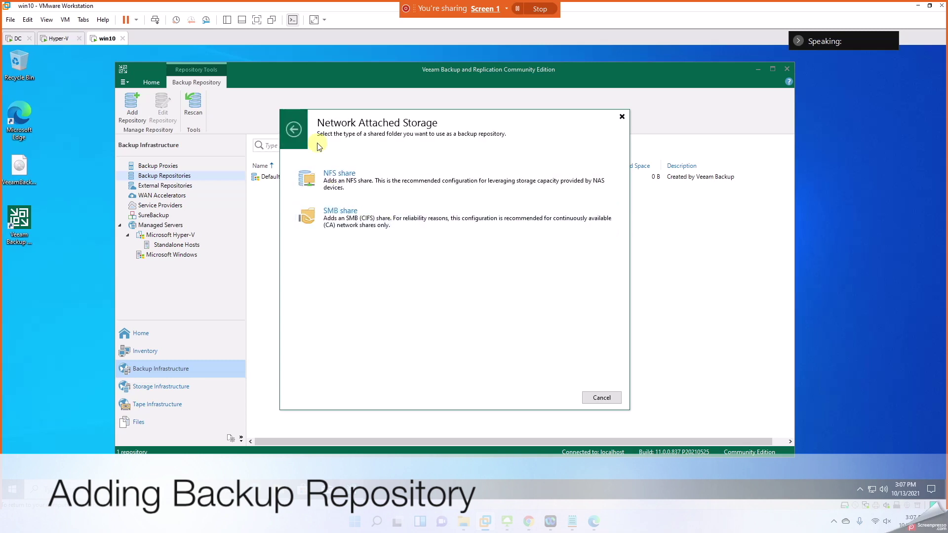
click(294, 129)
click(365, 175)
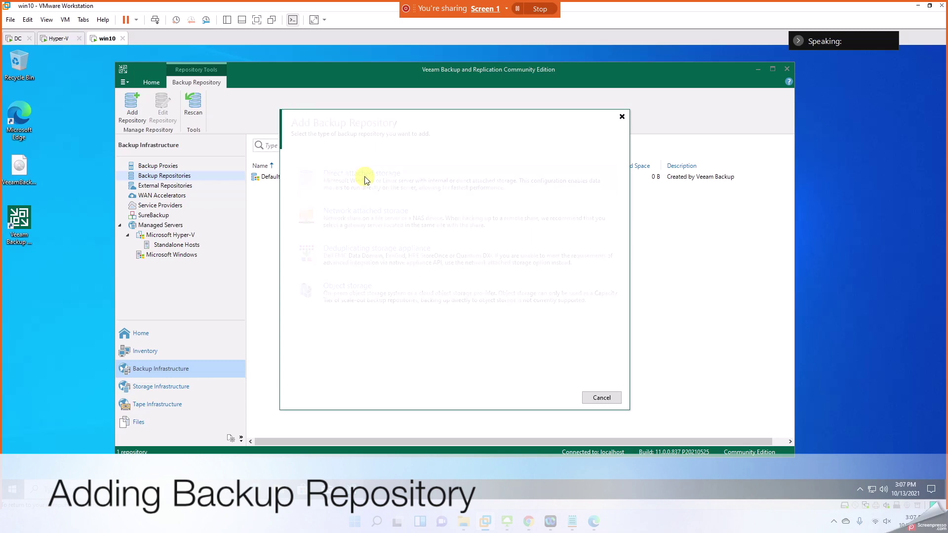
click(365, 177)
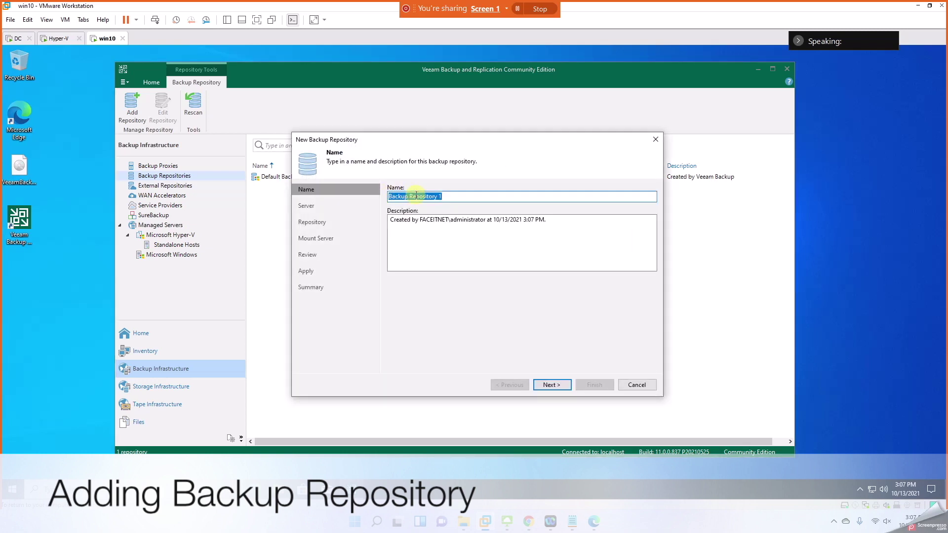
text(HV01)
click(563, 388)
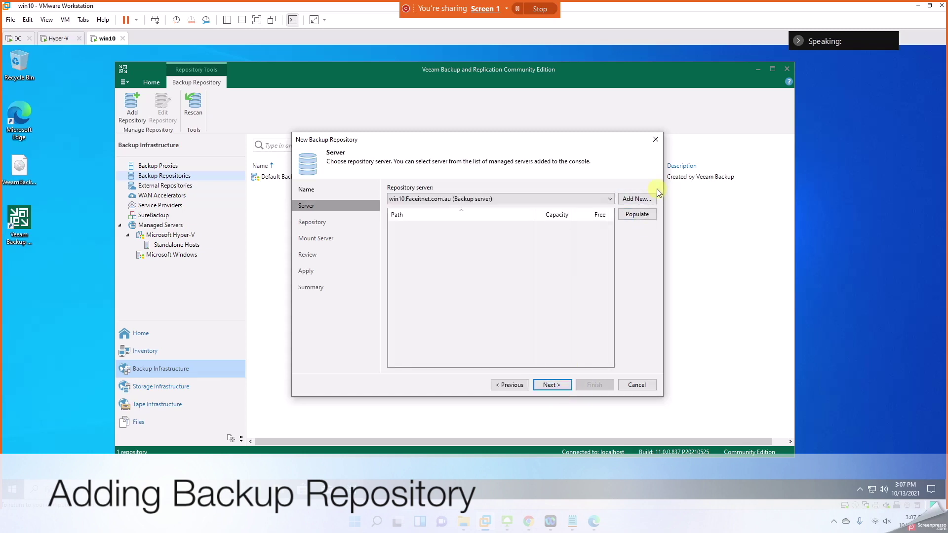
Step: Choose HV01 as the repository server and pick its F:\ drive
click(610, 199)
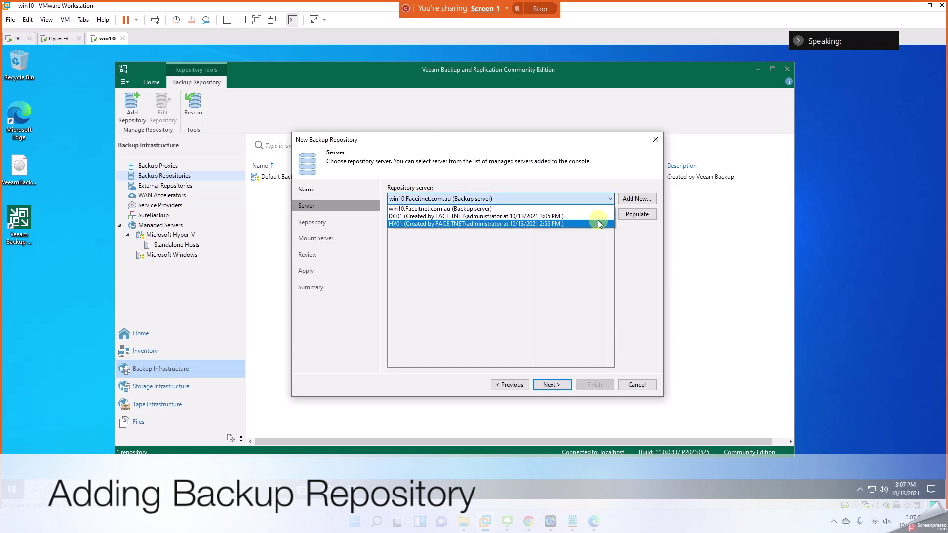
click(599, 223)
click(496, 199)
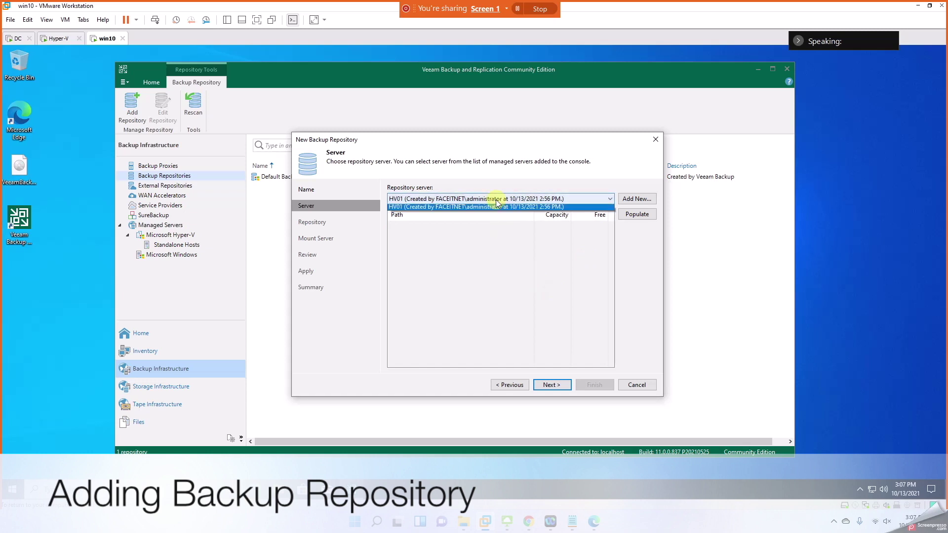
click(634, 202)
click(608, 198)
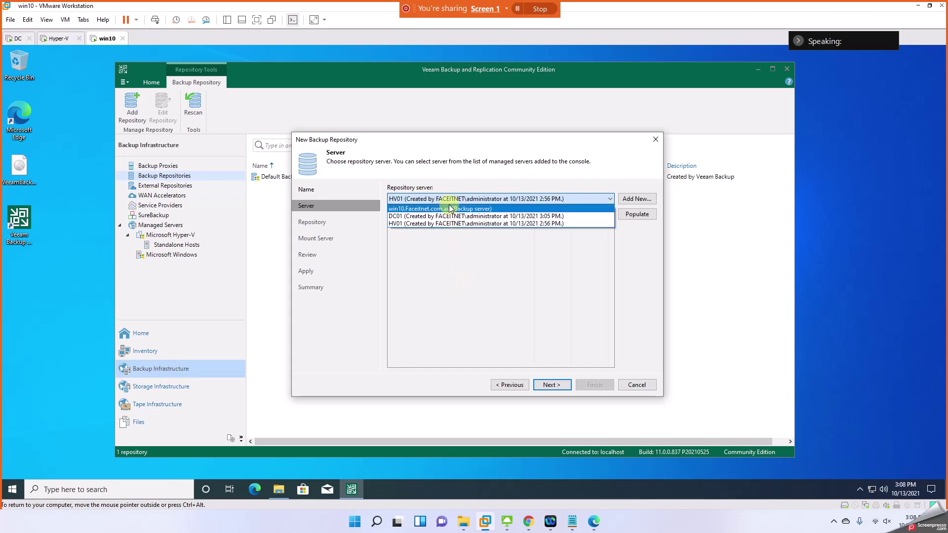
click(450, 223)
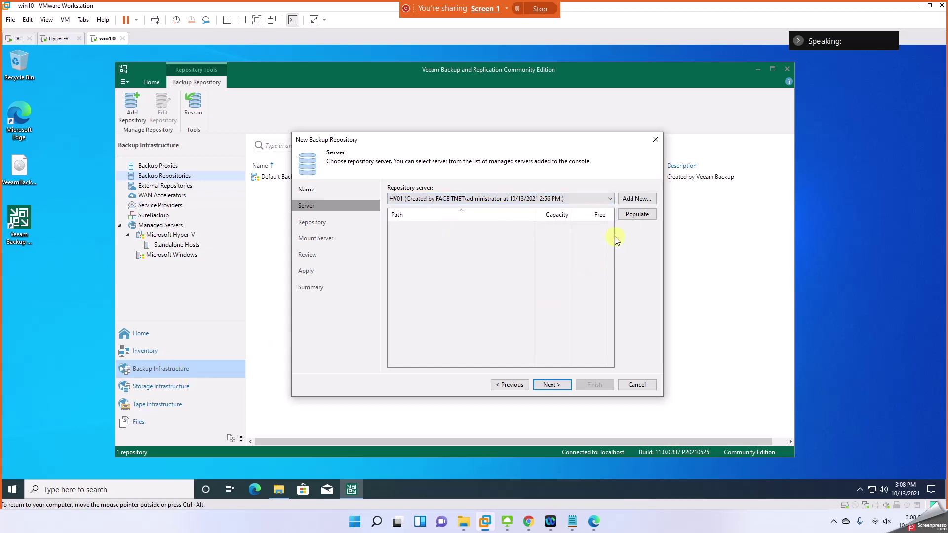
click(637, 215)
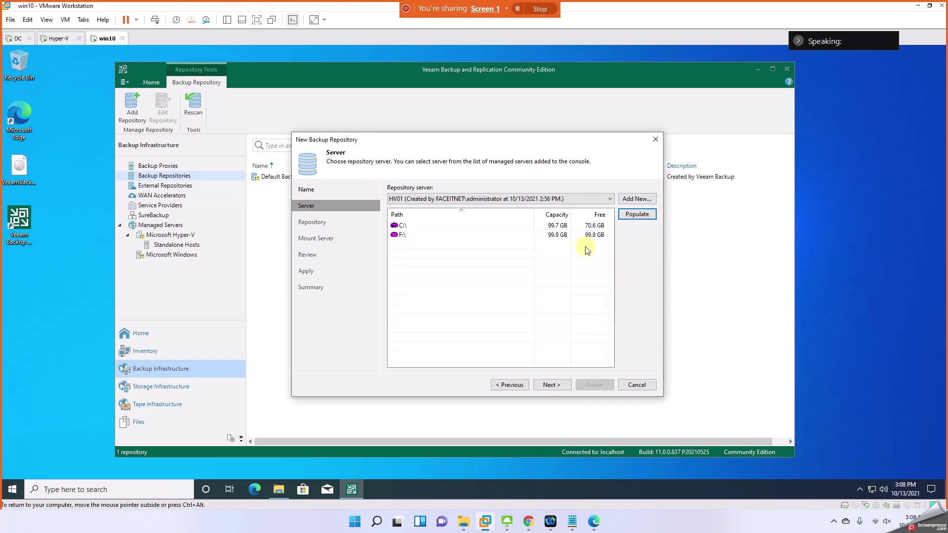
click(426, 235)
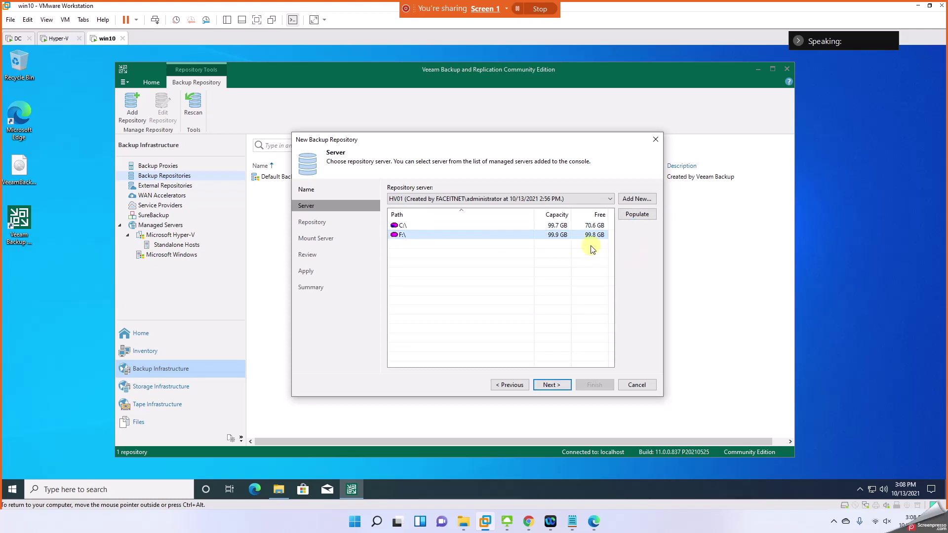
click(552, 385)
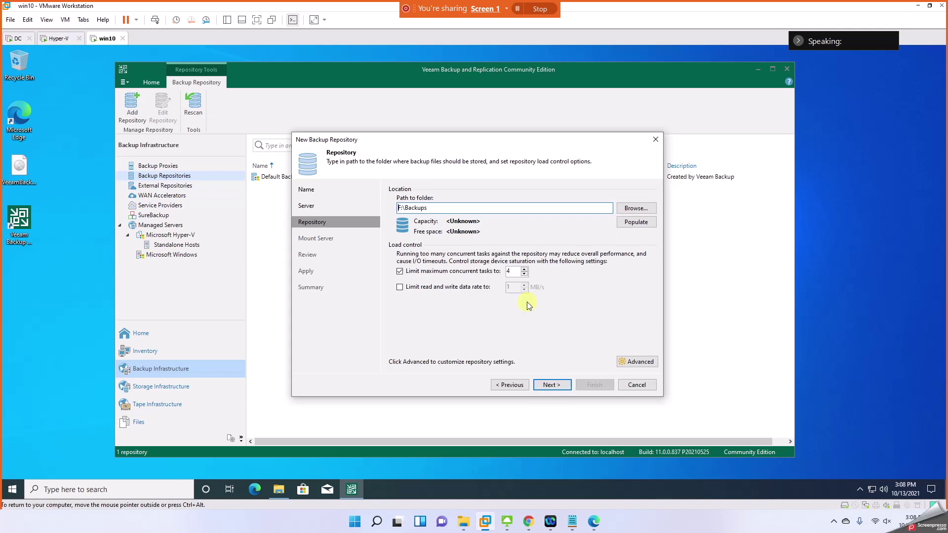
Step: Populate F:\Backups capacity, keep default load limits and storage settings, and accept the no-fast-cloning warning
click(637, 223)
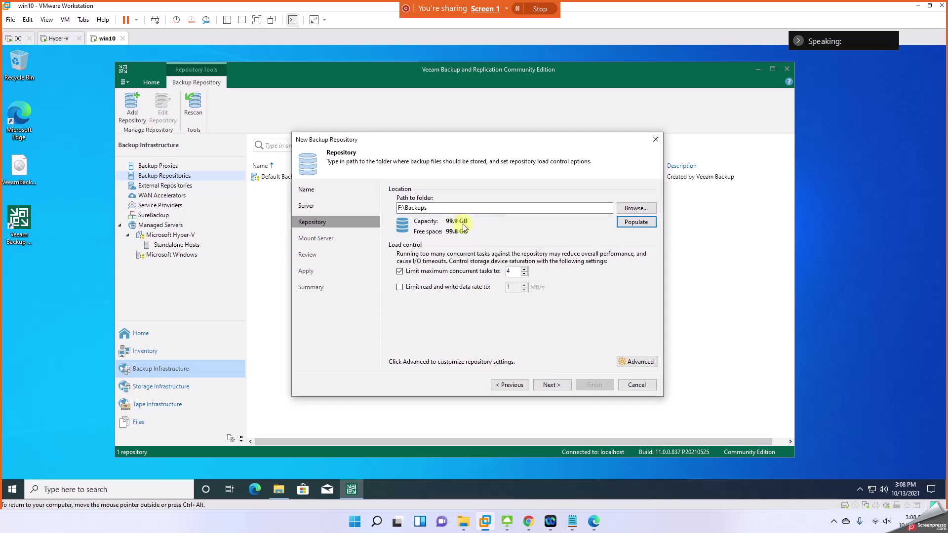
click(513, 271)
double_click(508, 271)
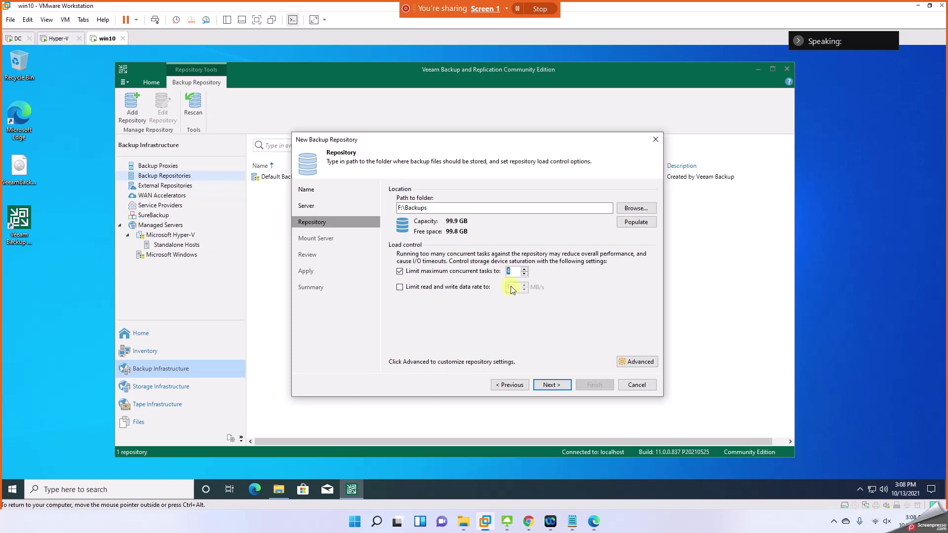
click(478, 292)
click(470, 293)
click(637, 361)
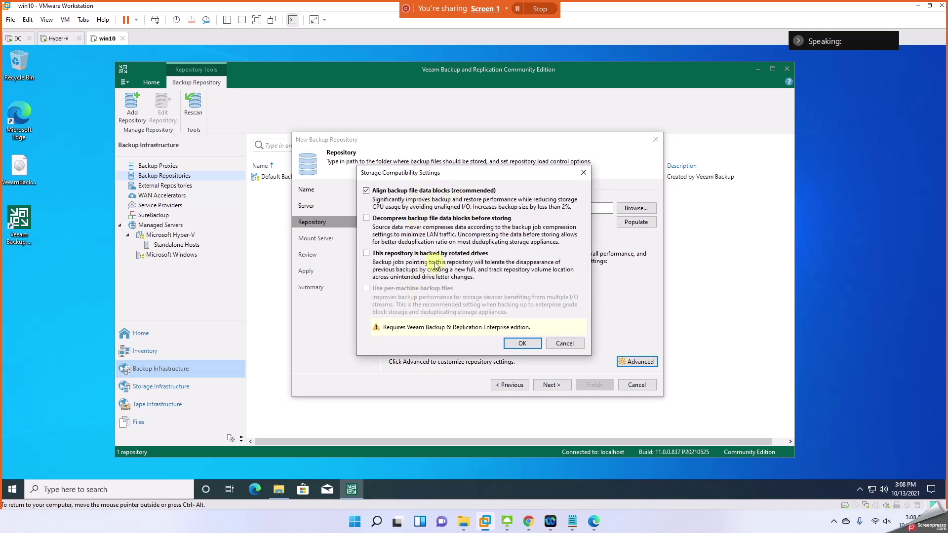
click(562, 344)
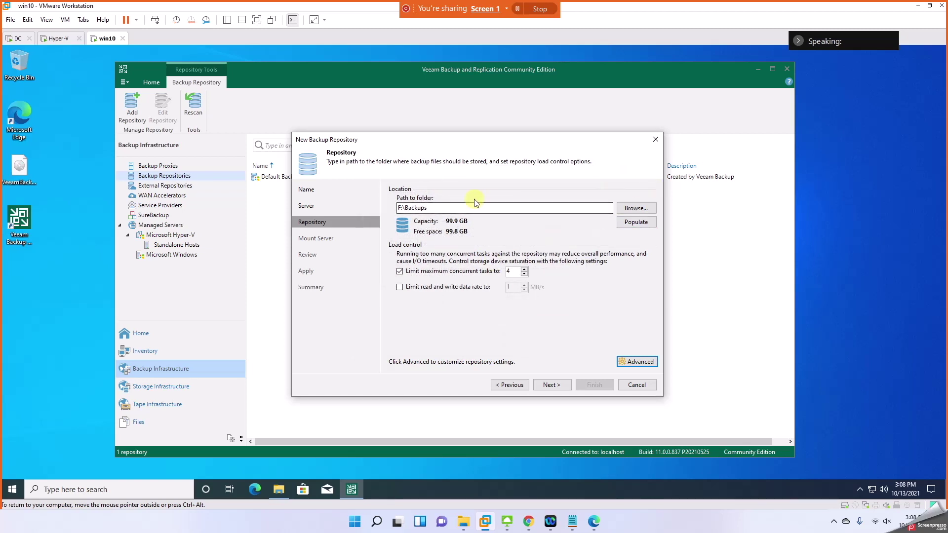
click(550, 384)
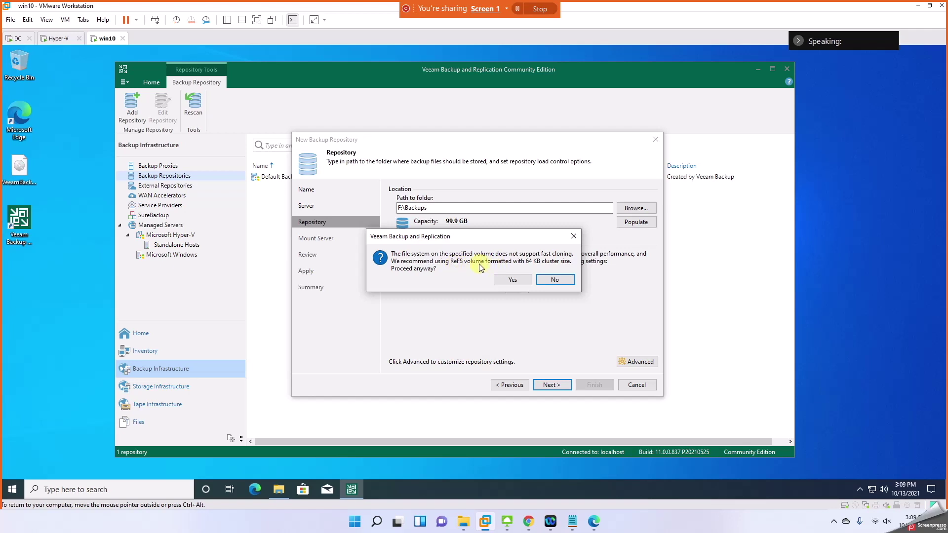
click(507, 277)
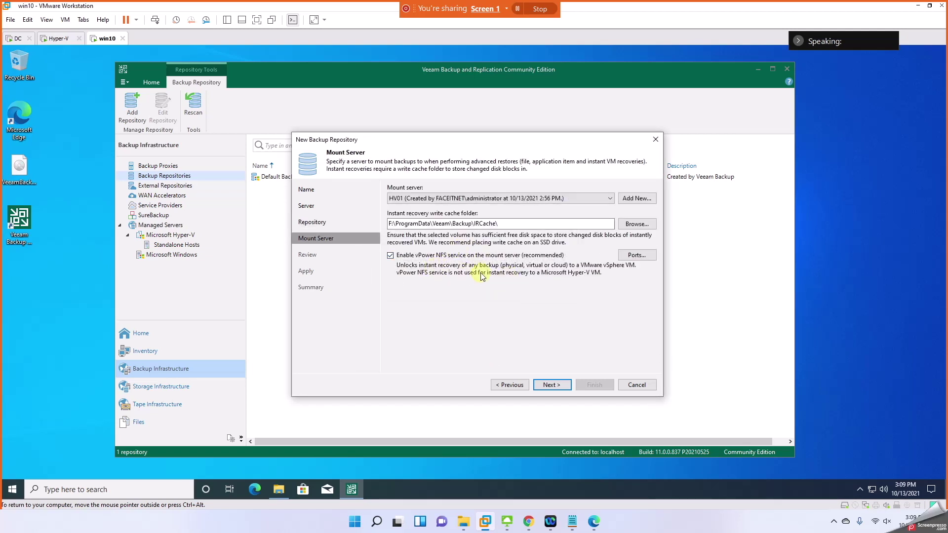
Step: Keep HV01 as mount server, apply the HV repository, and switch to the Hyper-V host
click(476, 199)
click(486, 205)
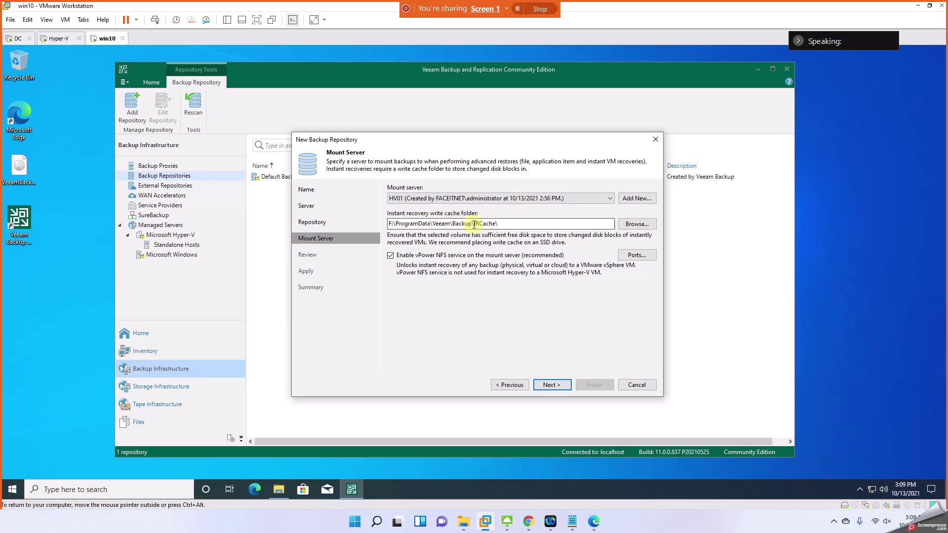
click(551, 385)
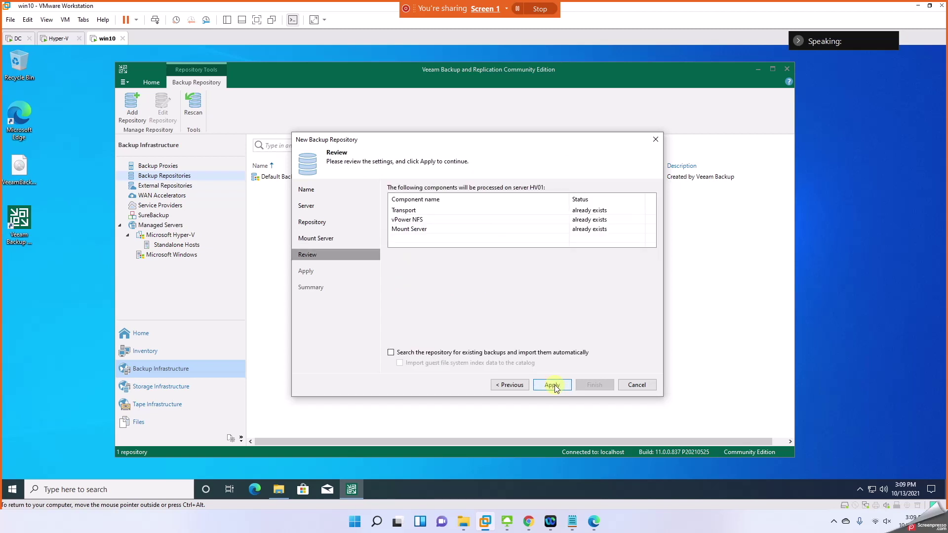
click(552, 385)
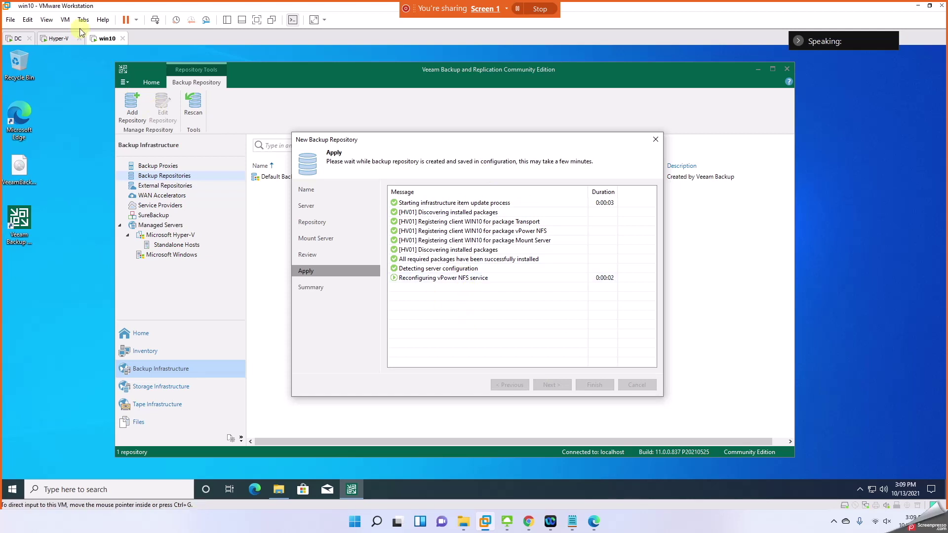
click(57, 39)
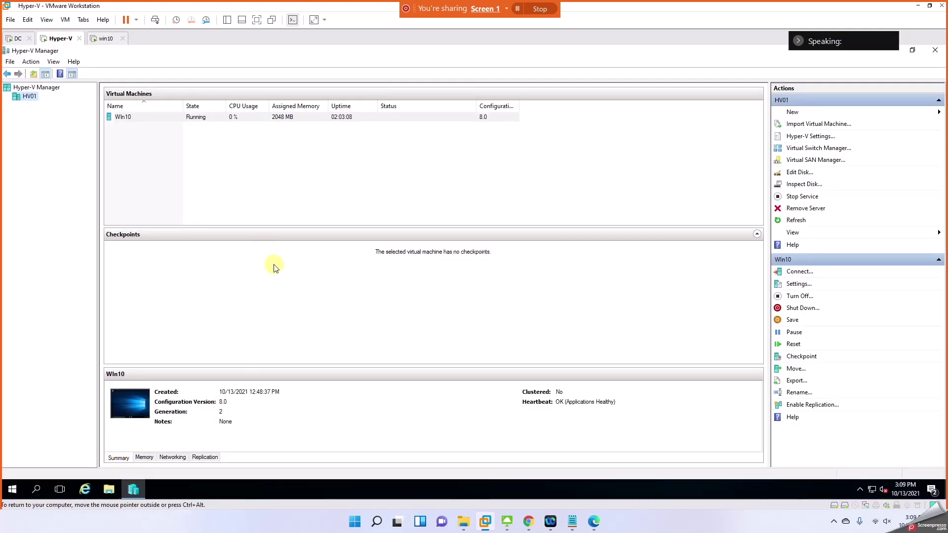
Step: On HV01, open New Volume (F:) and confirm the Backups folder is empty
click(108, 490)
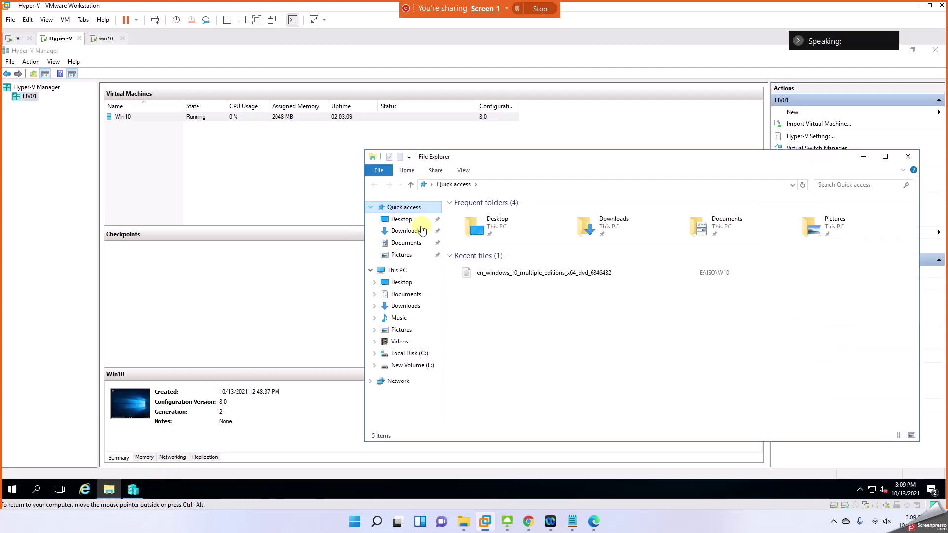
click(412, 366)
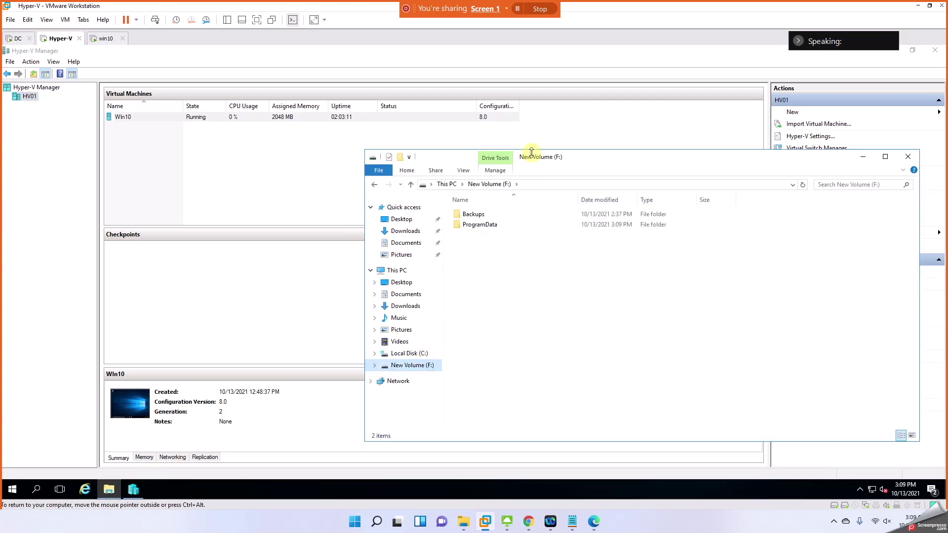
drag(507, 151, 285, 93)
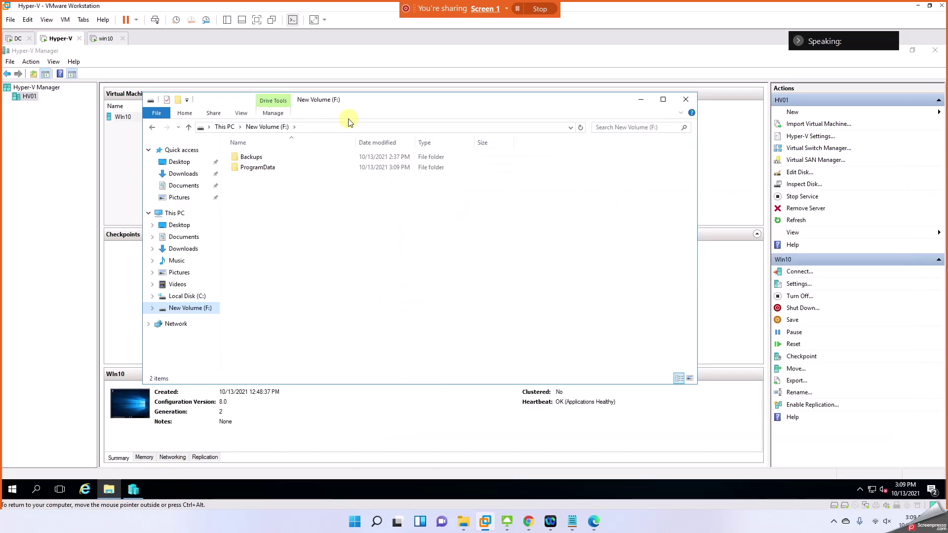
click(246, 157)
double_click(245, 157)
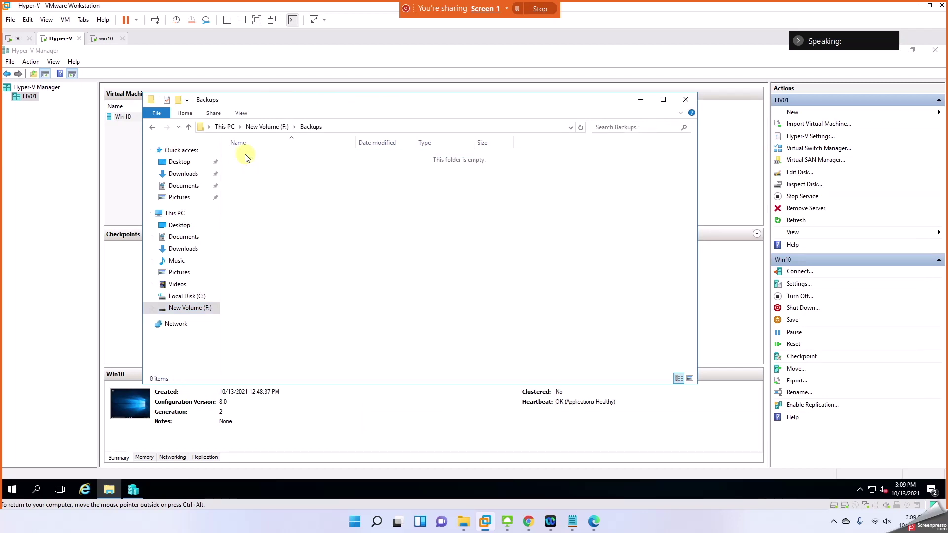
click(269, 127)
Step: Browse F:\ProgramData\Veeam\Backup\IRCache\NfsDatastore, then close Explorer and return to win10
double_click(272, 168)
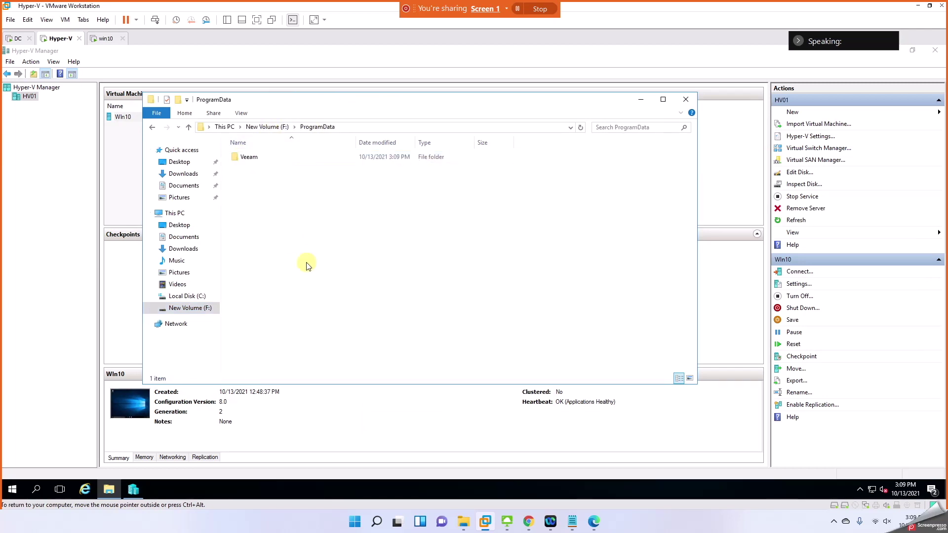
double_click(254, 158)
double_click(255, 159)
double_click(260, 160)
double_click(274, 156)
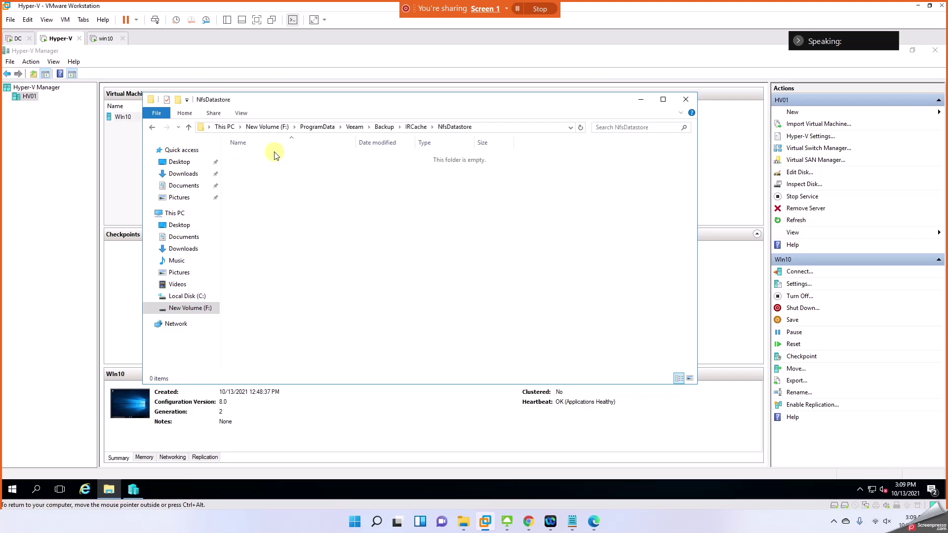
click(681, 113)
click(686, 99)
click(107, 39)
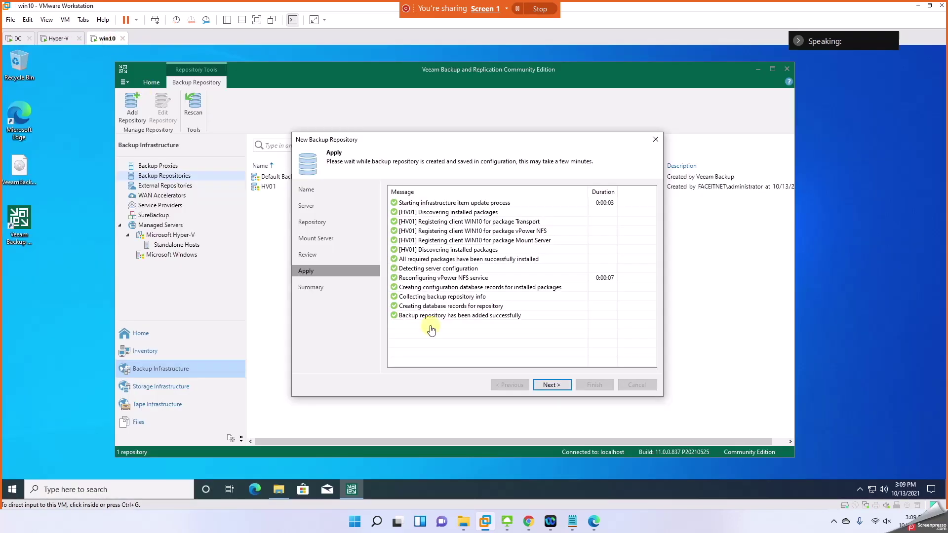
Step: Finish the repository wizard, answer the configuration backup location prompt, and select the HV01 repository
click(551, 386)
click(551, 386)
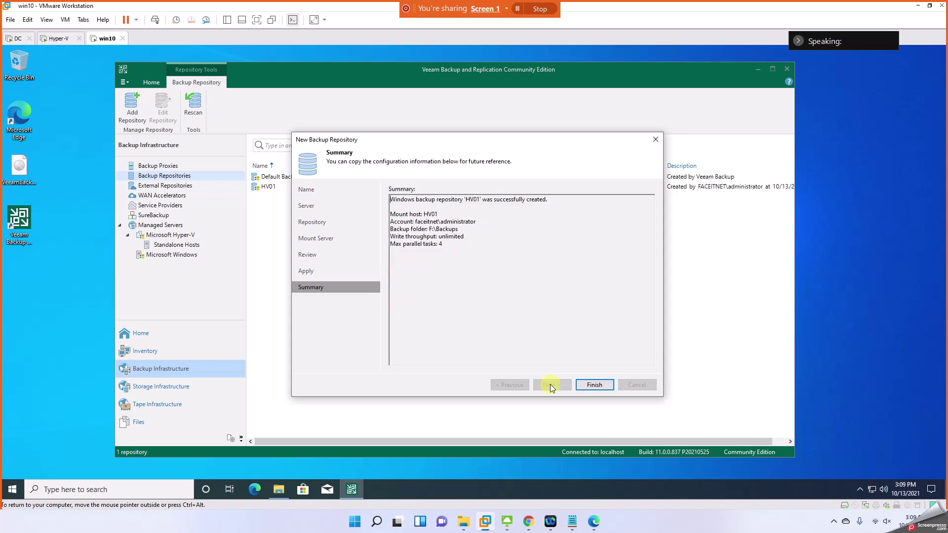
click(586, 388)
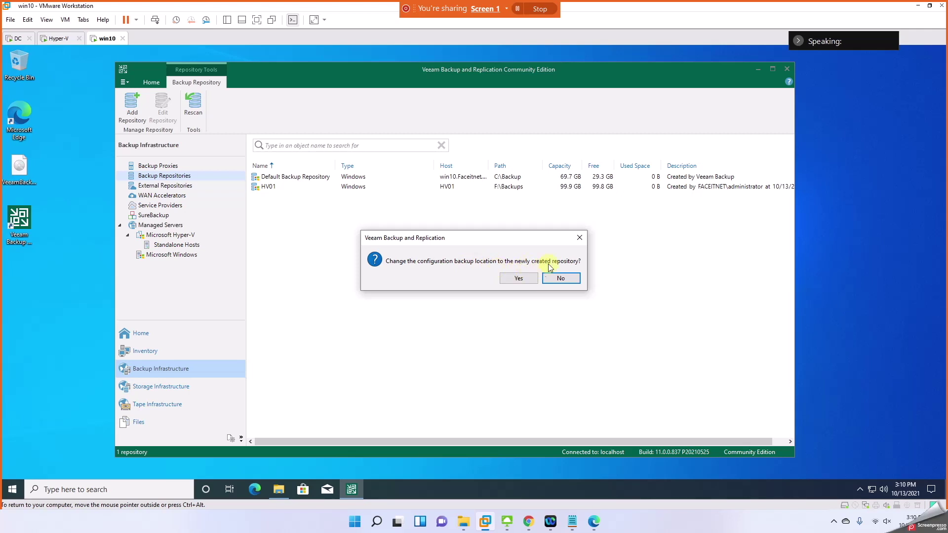
click(517, 278)
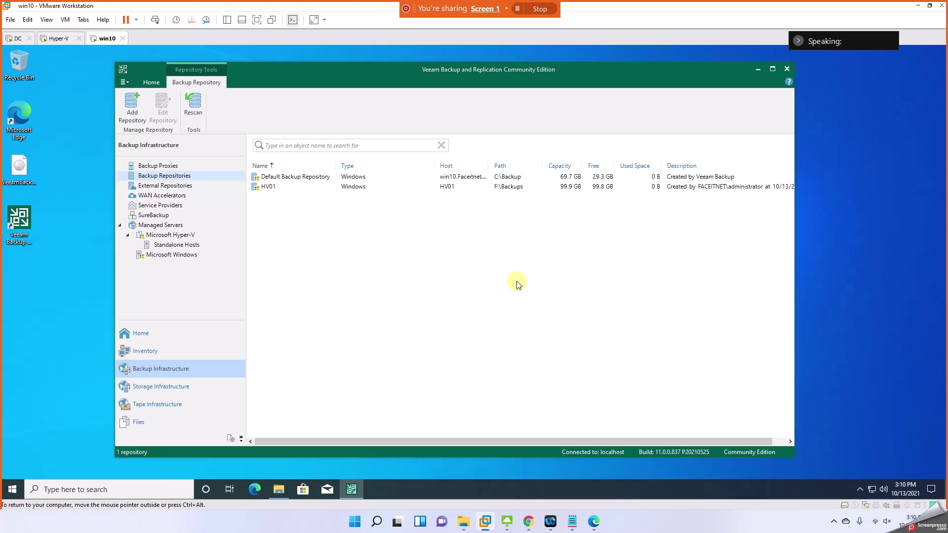
click(274, 189)
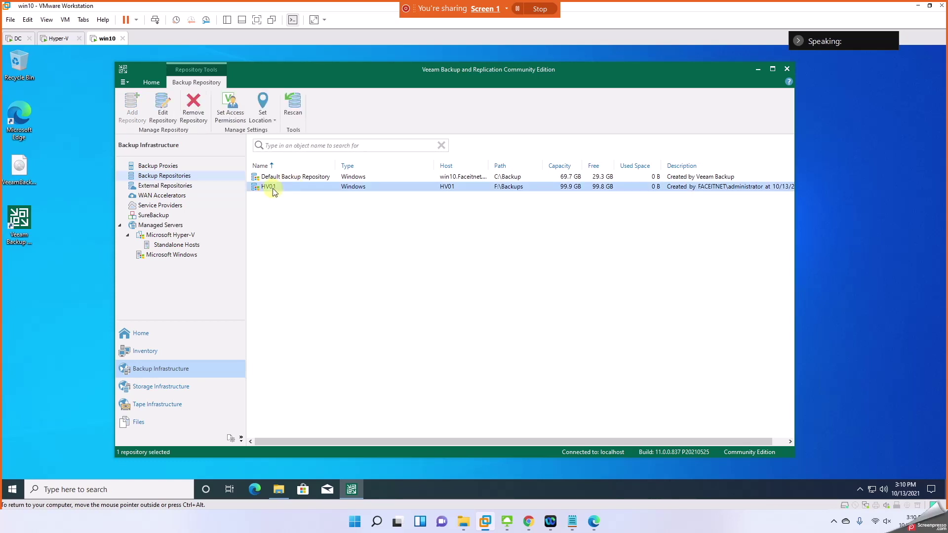
Step: Review the HV01 repository's properties and access permissions, cancelling both without changes
right_click(274, 190)
mouse_move(302, 236)
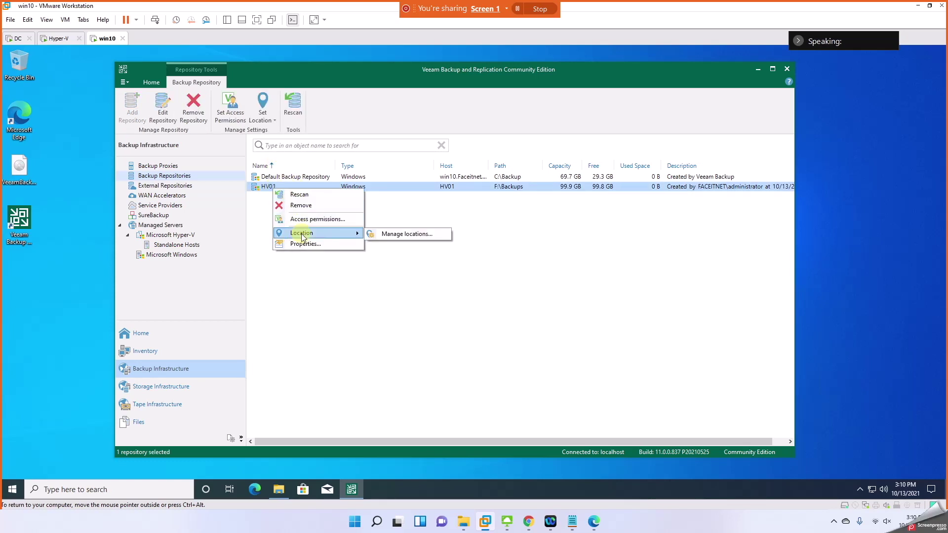
click(303, 243)
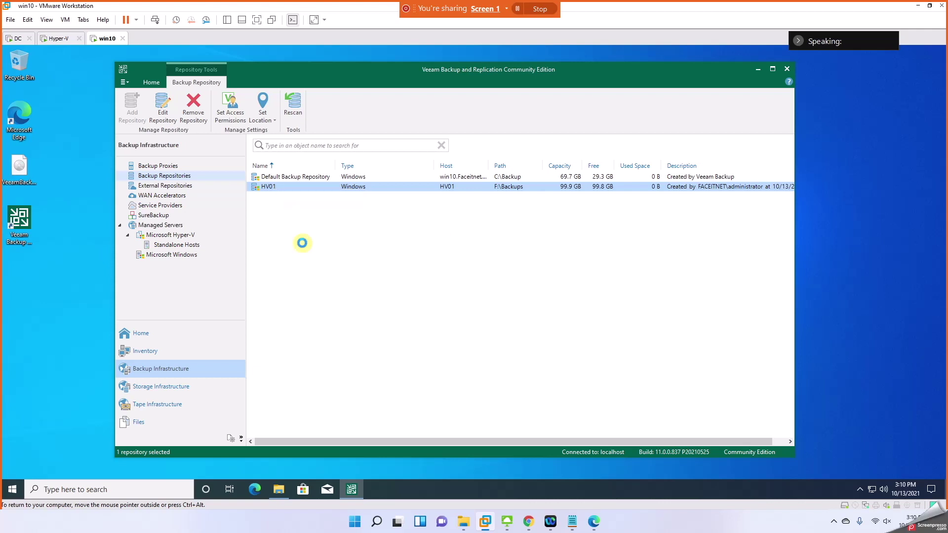
click(322, 221)
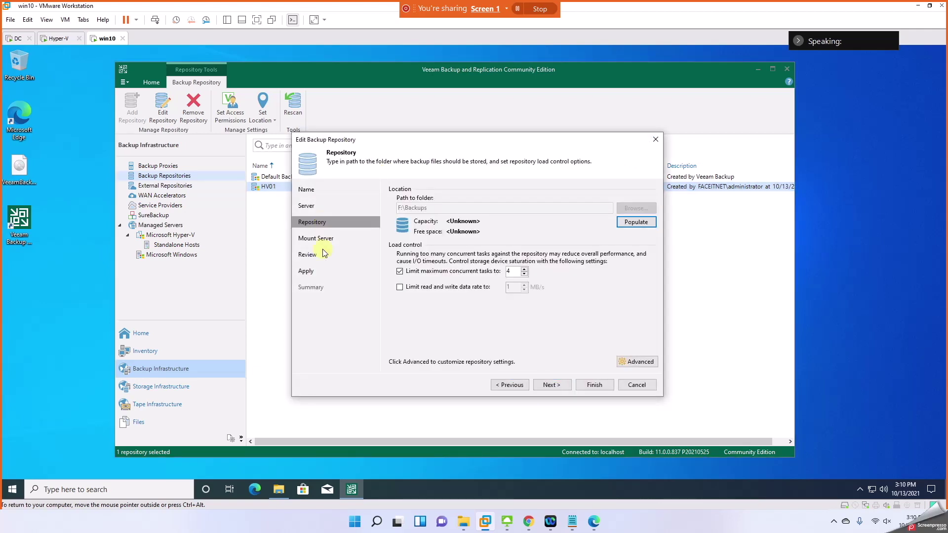
click(636, 384)
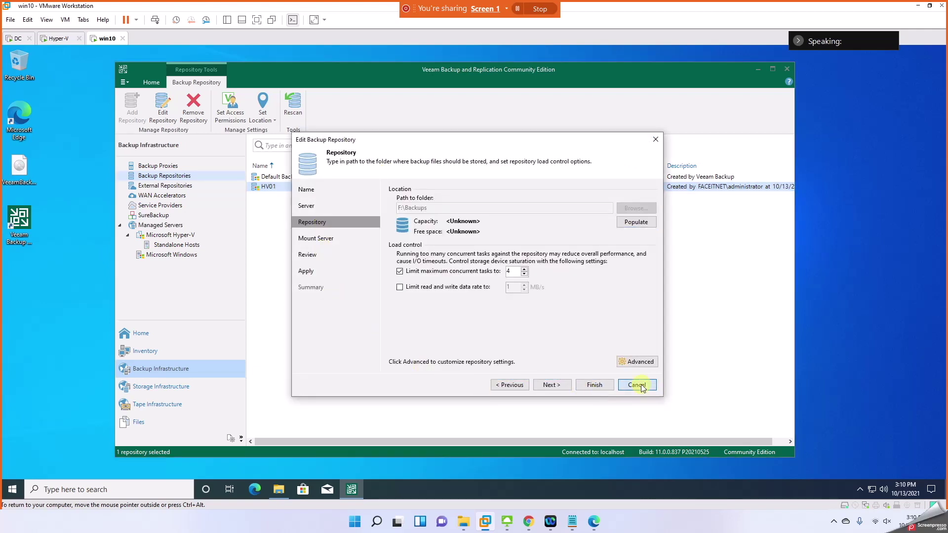
right_click(310, 186)
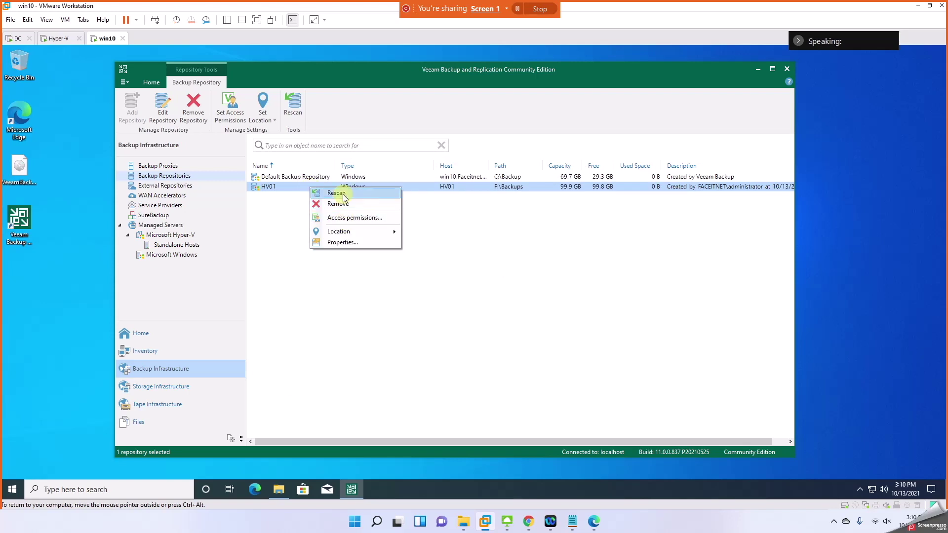
click(344, 218)
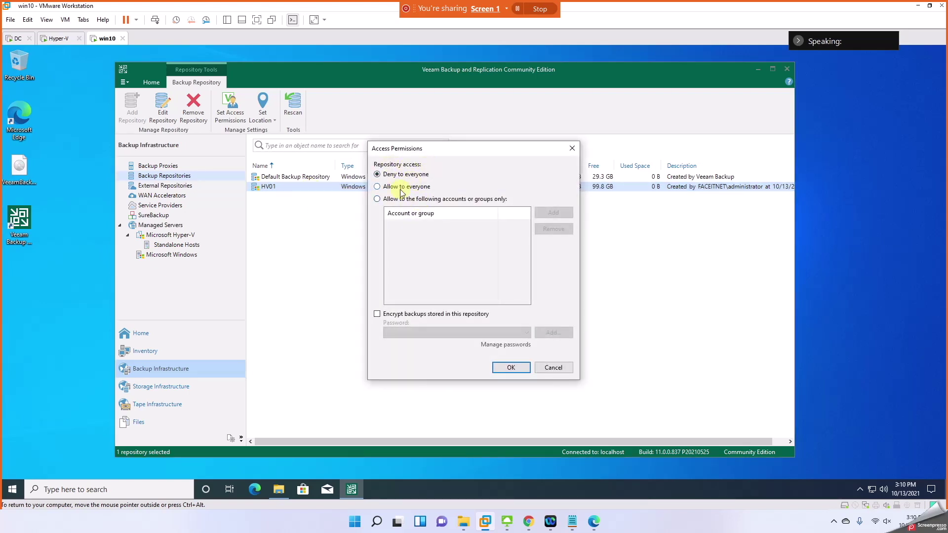
click(544, 368)
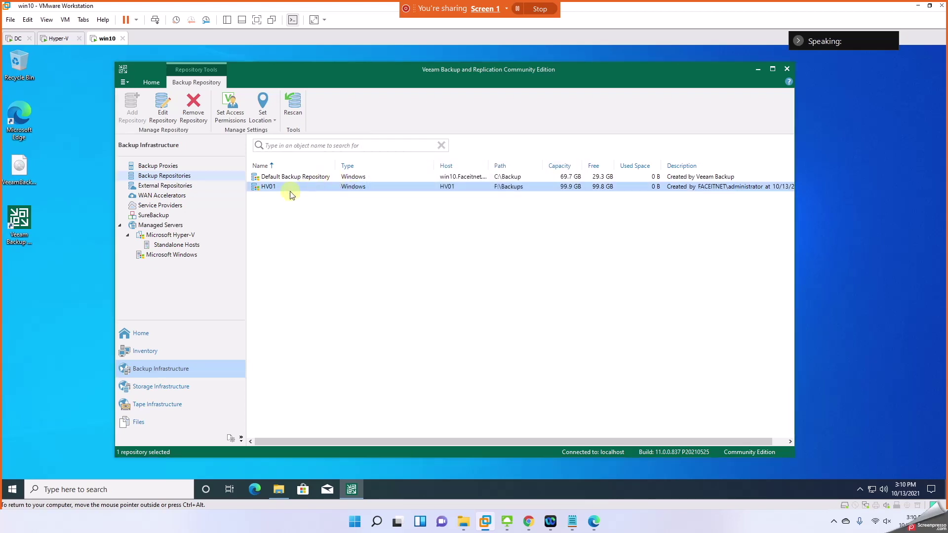
Step: Browse Backup Proxies, WAN Accelerators and Microsoft Hyper-V hosts, then go to the Home jobs view
click(155, 165)
click(155, 196)
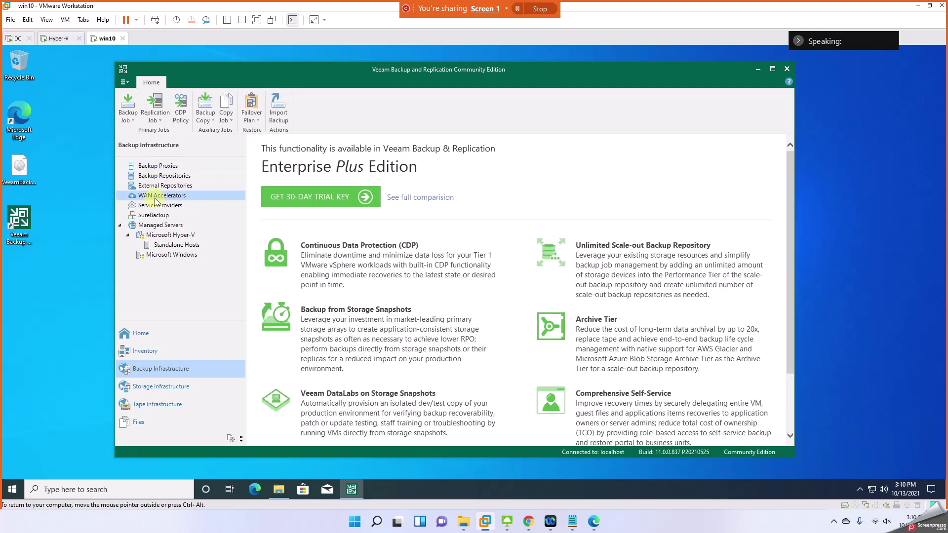
click(159, 236)
click(154, 245)
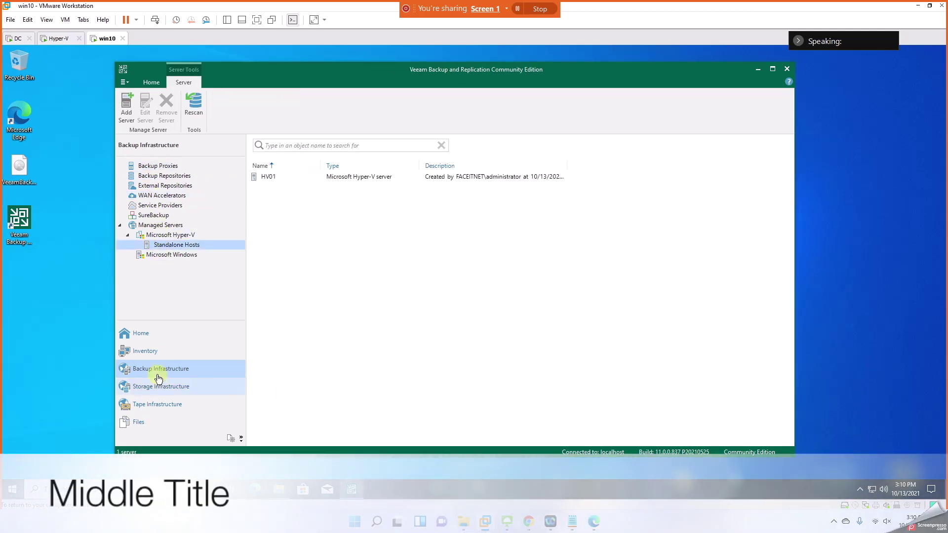
click(143, 335)
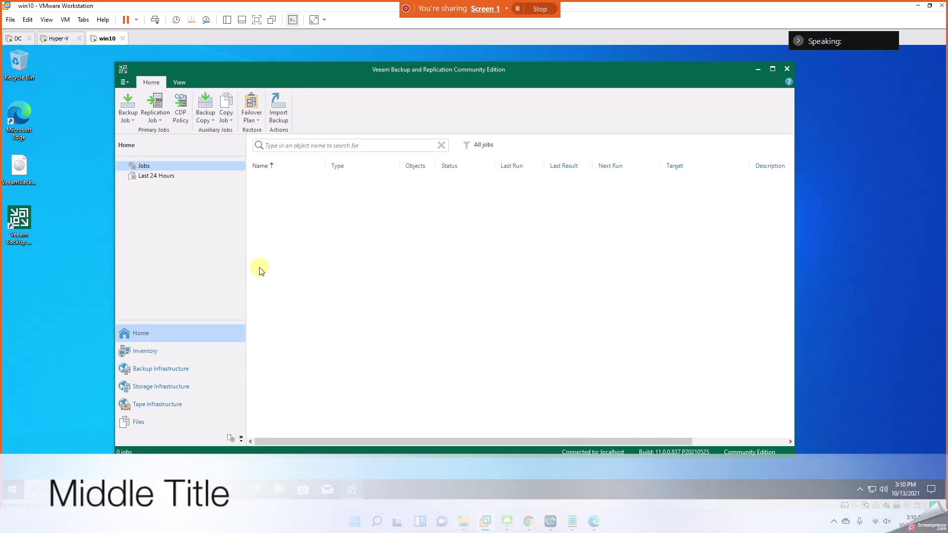
Step: Choose Backup Job > Virtual machine on the Home ribbon to open the New Backup Job wizard
click(128, 121)
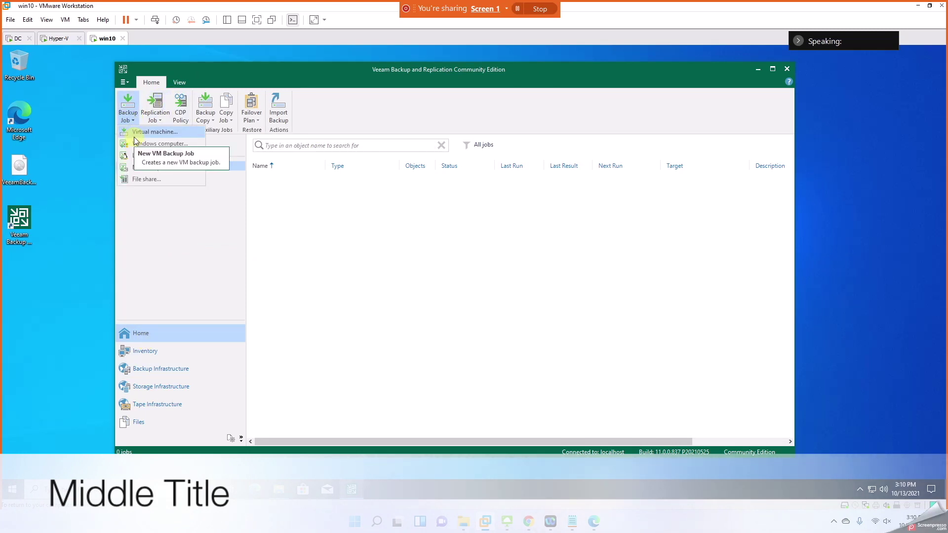
click(58, 38)
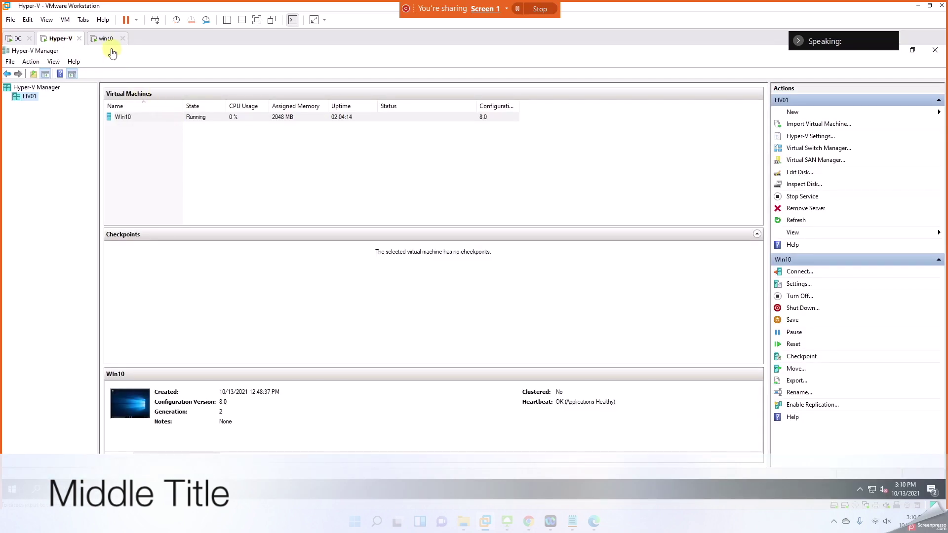
click(106, 39)
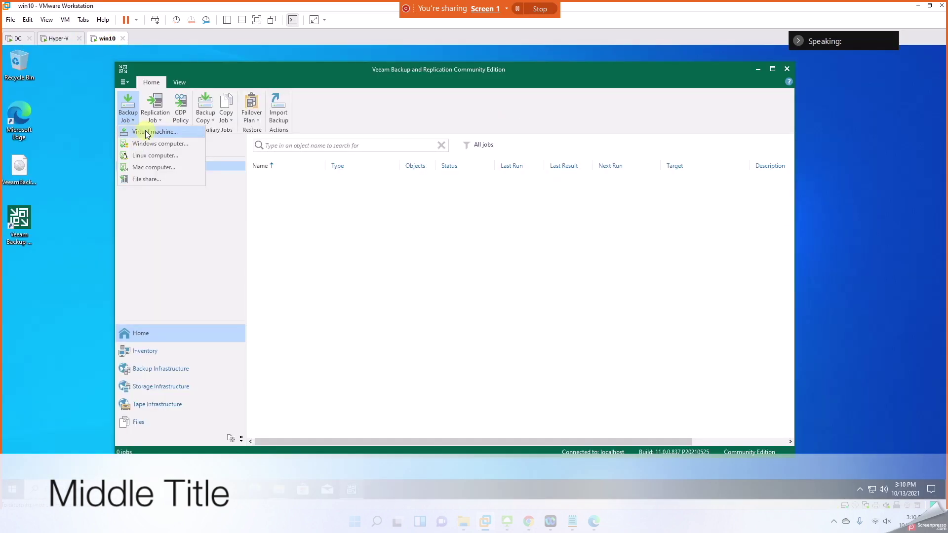
click(147, 133)
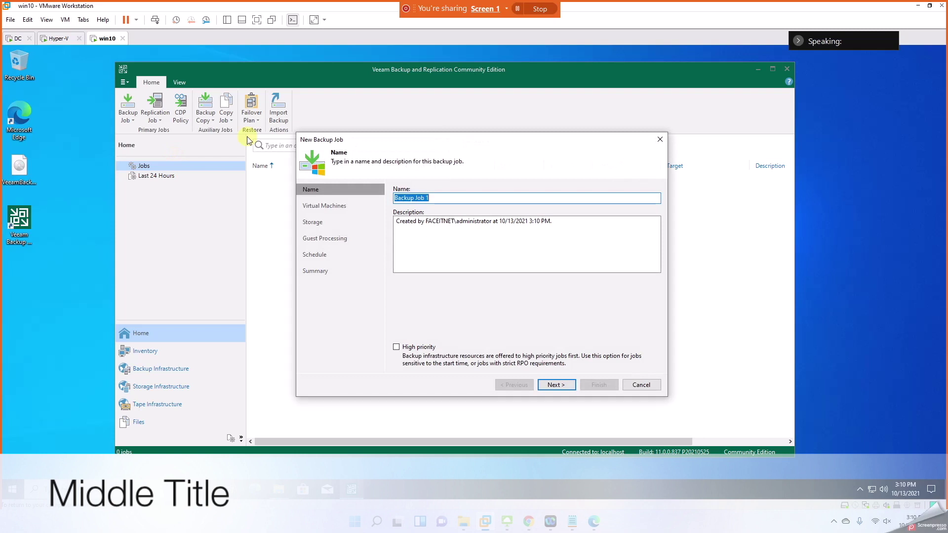
Step: Name the backup job HV01_Win10_to_HV01_F_Drive and continue to the Virtual Machines page
text(HV01)
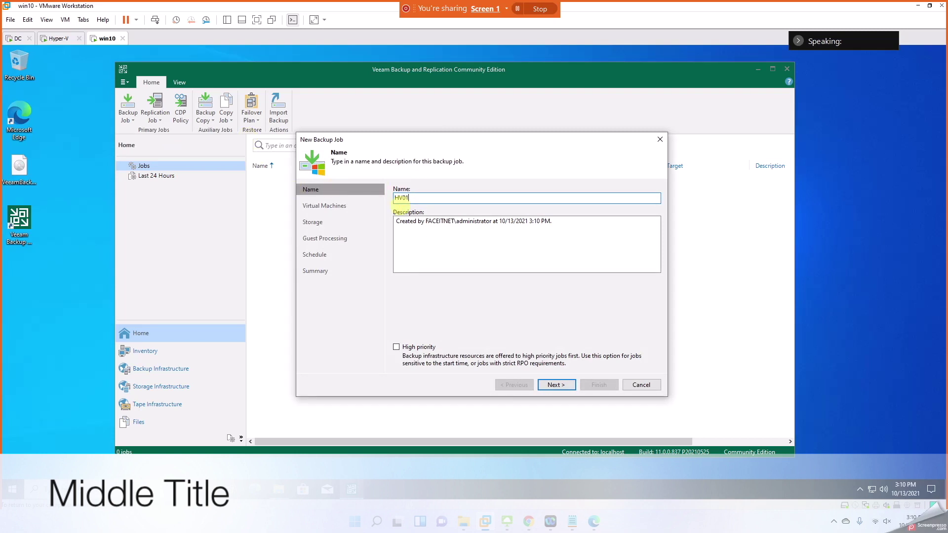
text(_)
text())
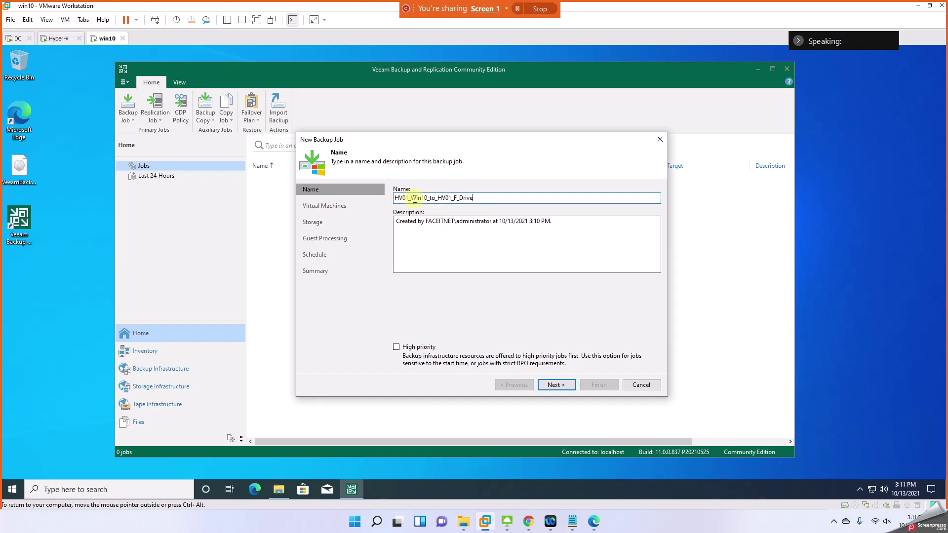
drag(409, 198, 462, 197)
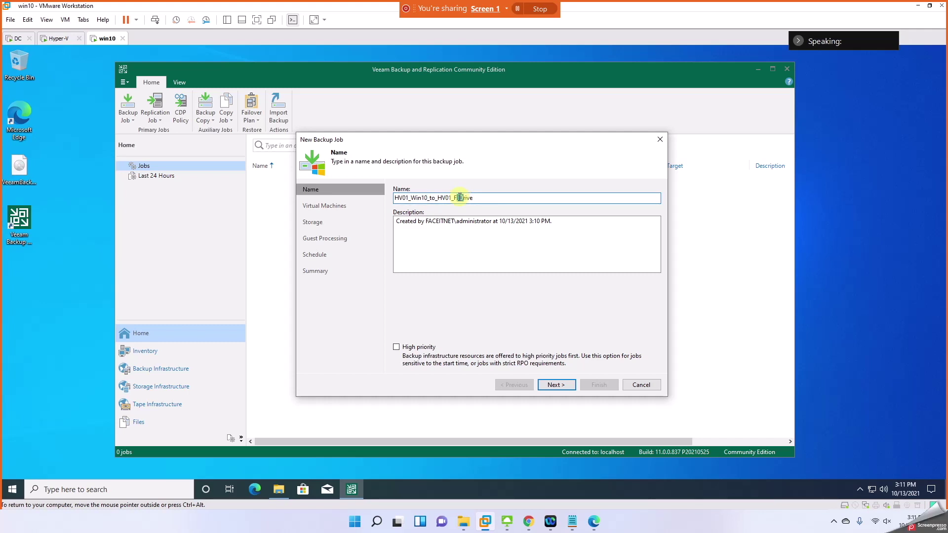
click(482, 262)
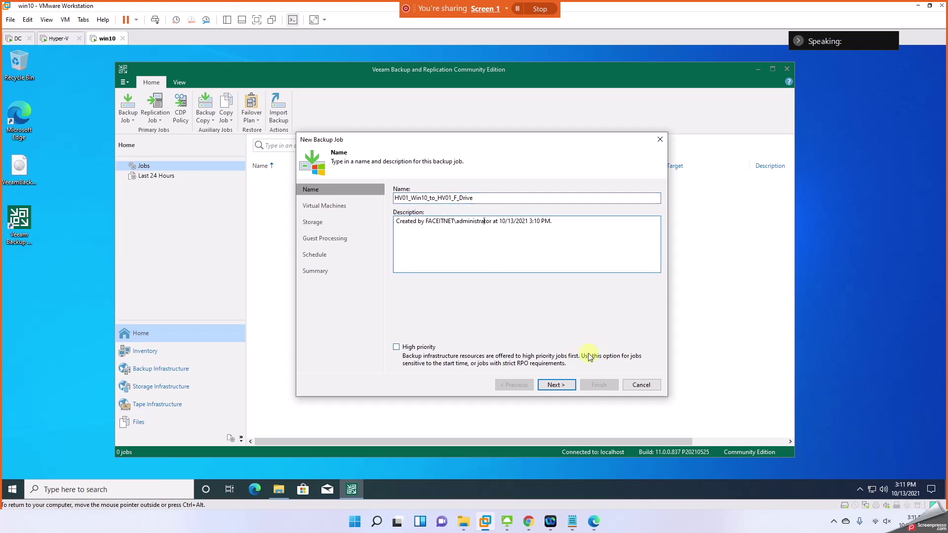
click(554, 385)
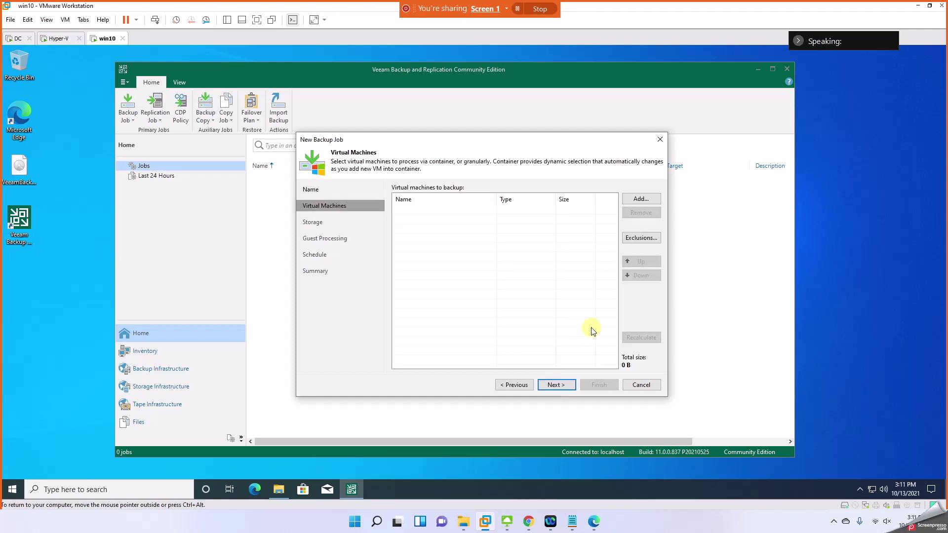
Step: Add the Win10 VM from HV01 (12.1 GB) to the backup job and continue to Storage
click(640, 199)
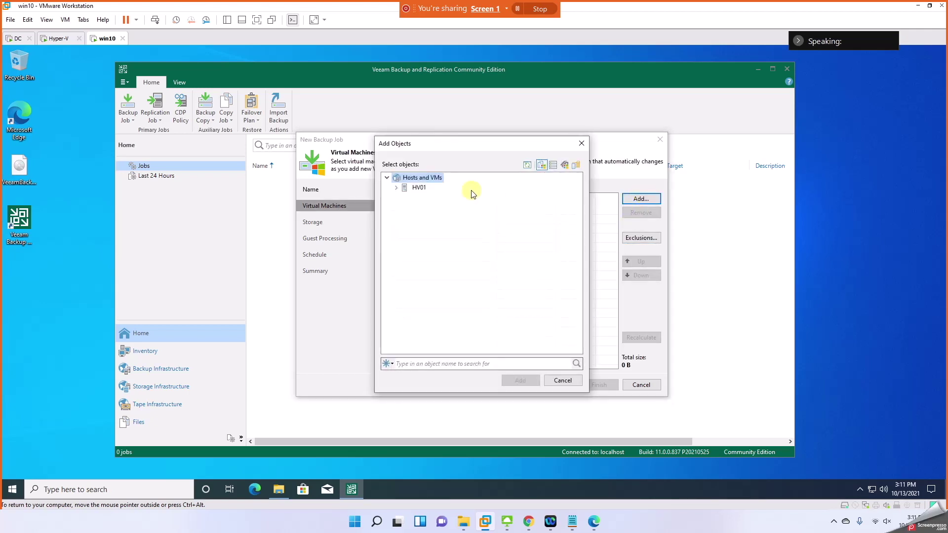
double_click(408, 189)
click(424, 198)
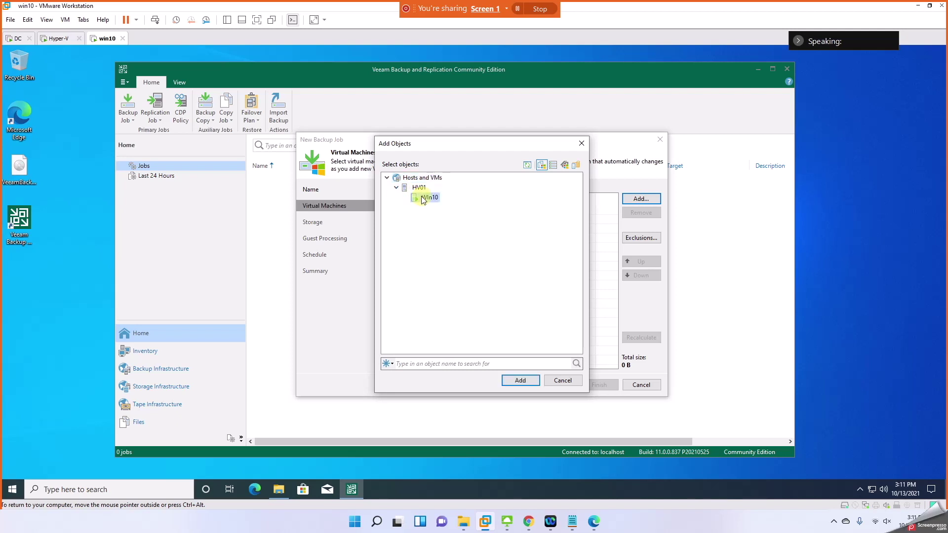
click(522, 383)
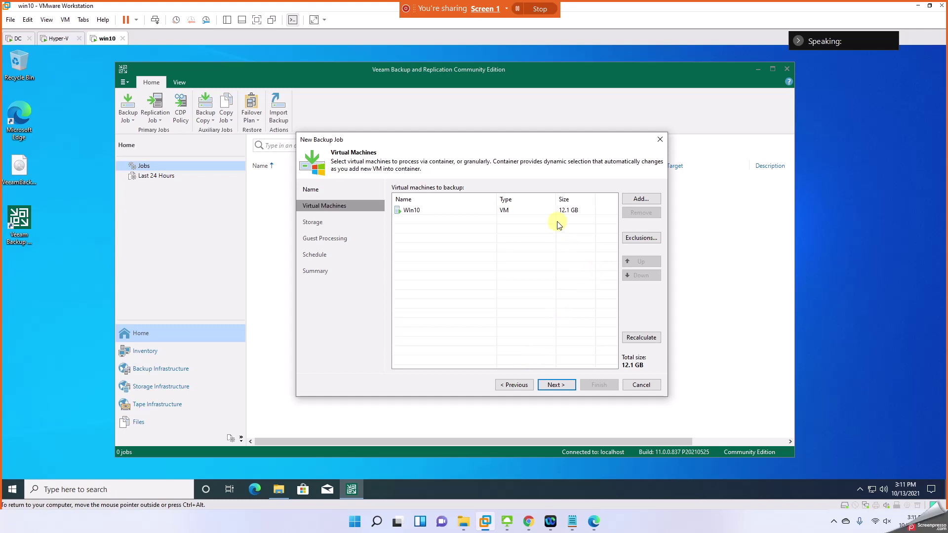
click(559, 386)
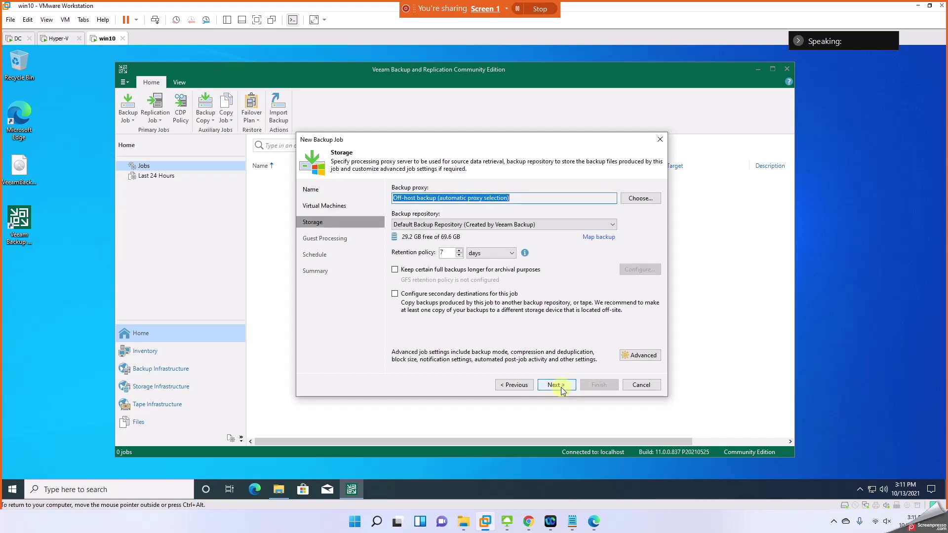
Step: Select HV01 as the backup repository, checking Map backup but mapping nothing
click(424, 226)
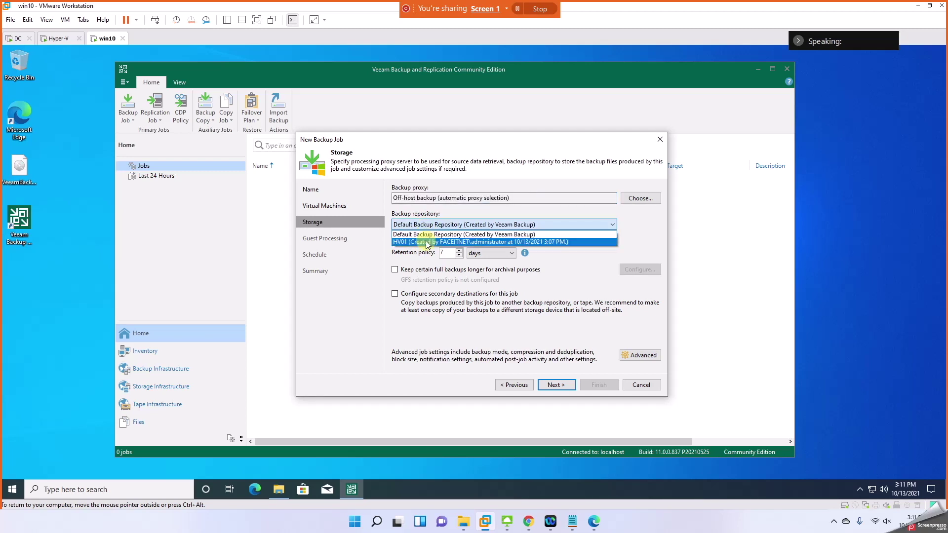
click(427, 242)
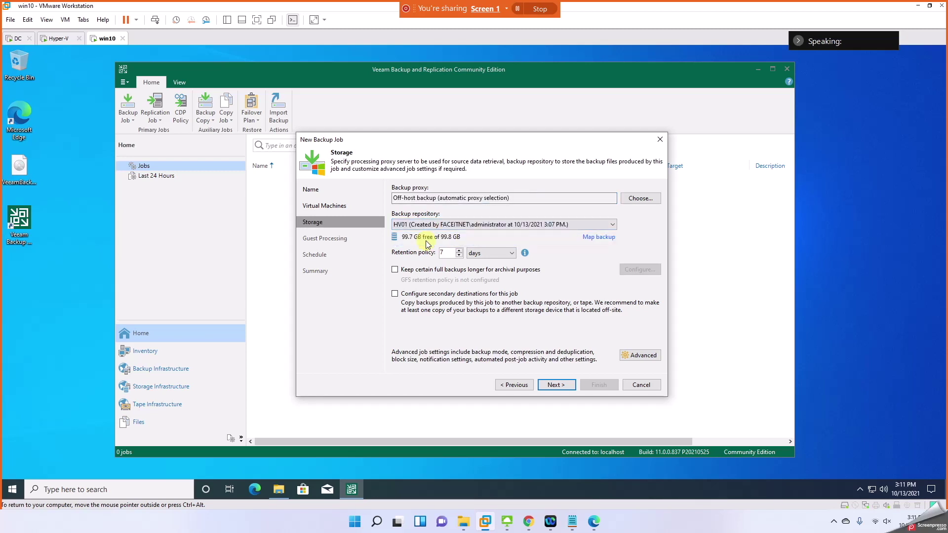
click(594, 237)
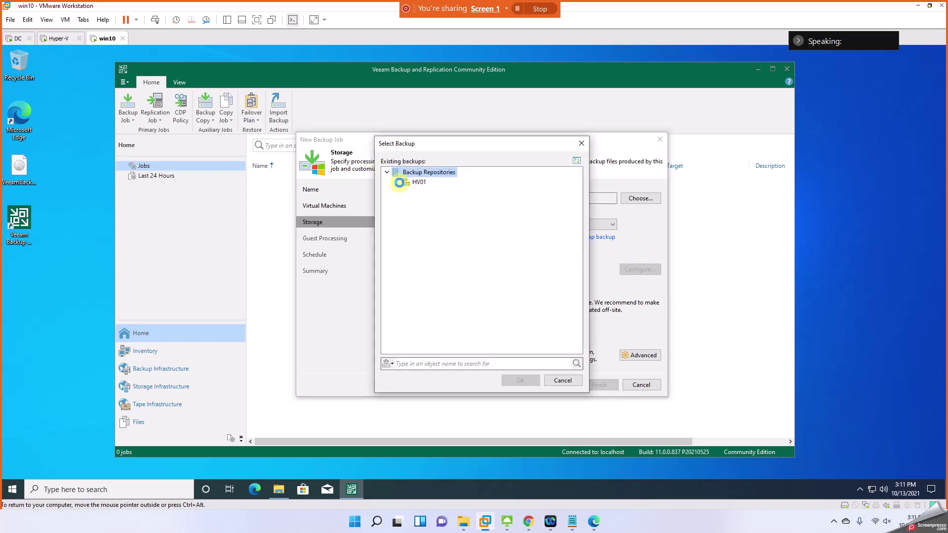
click(415, 185)
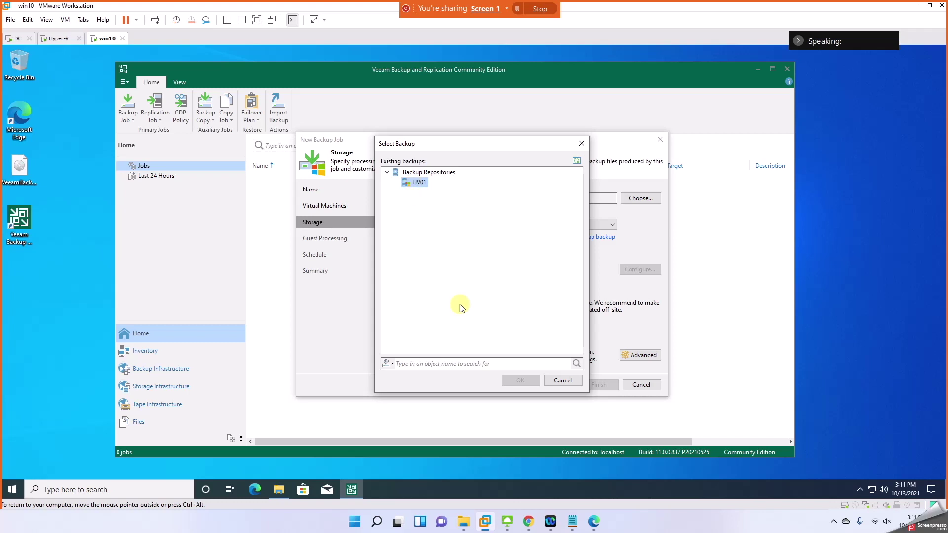
click(560, 380)
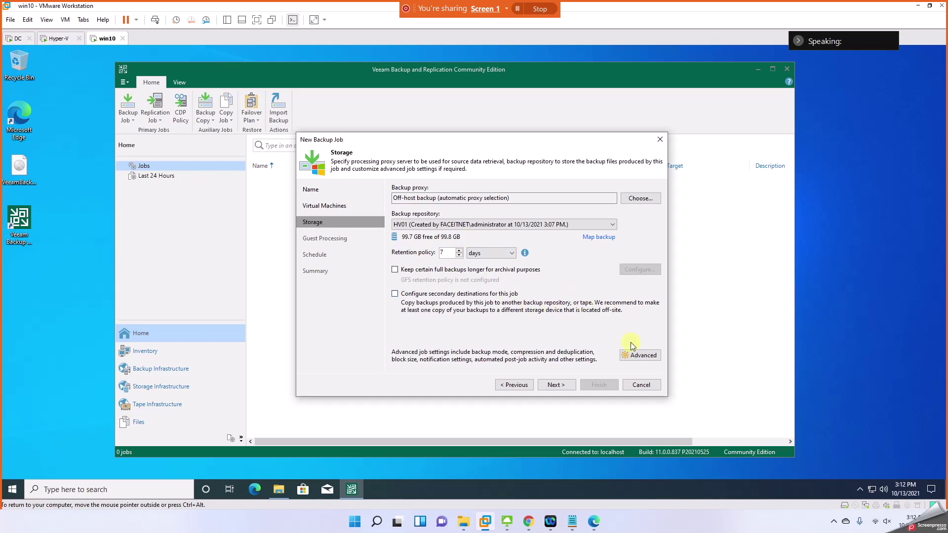
Step: In Advanced settings, keep Saturday synthetic fulls and leave periodic active full backups off
click(638, 356)
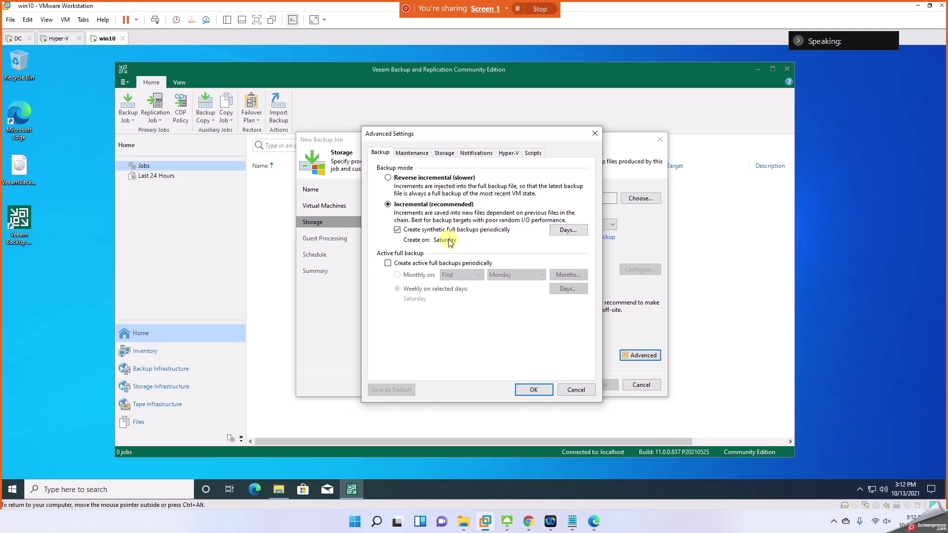
click(568, 230)
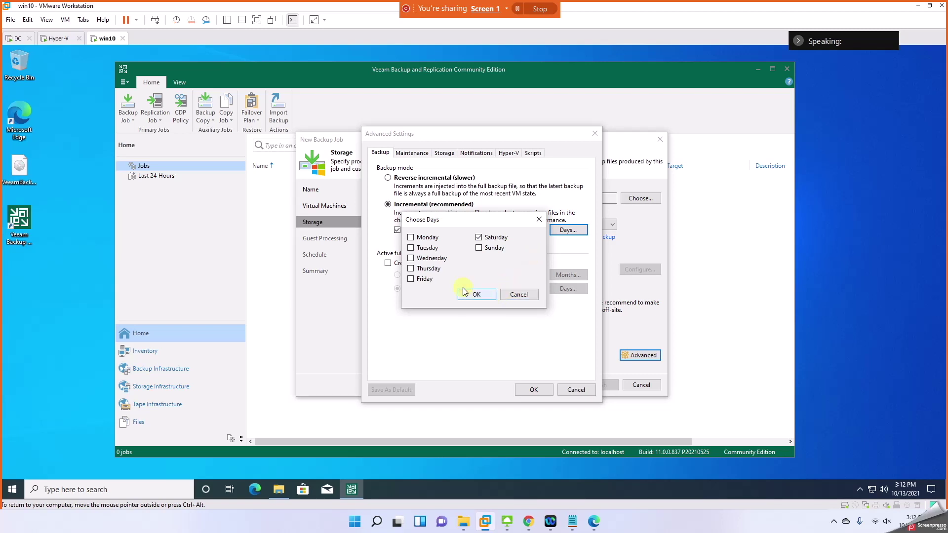
click(476, 295)
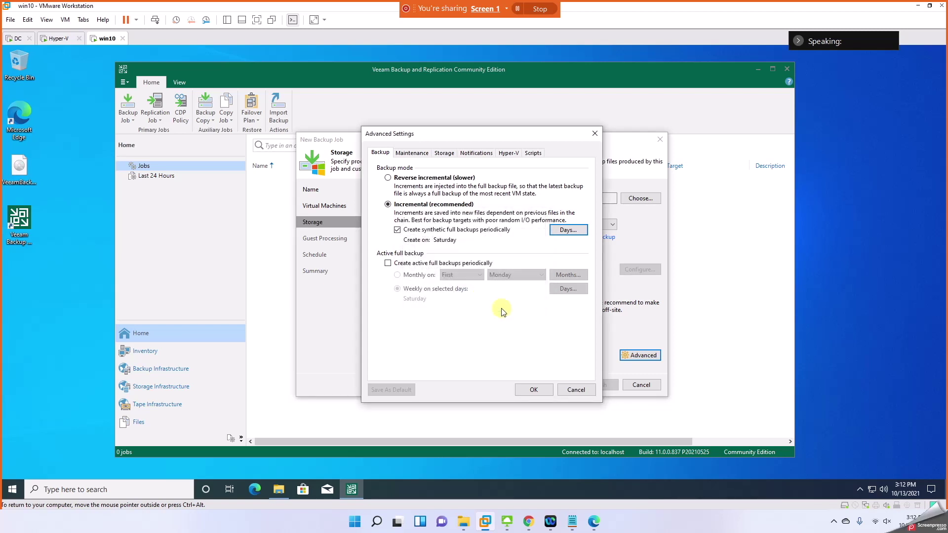
click(401, 265)
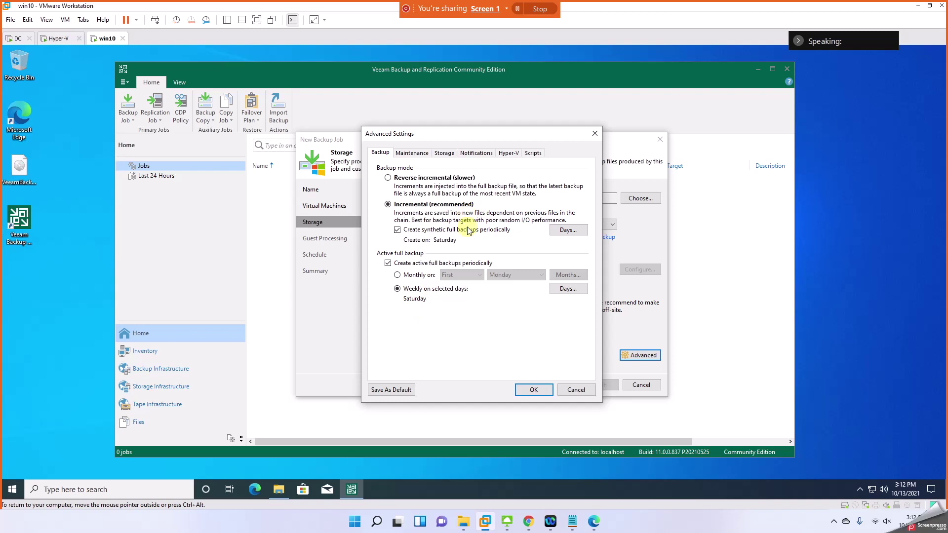
click(398, 275)
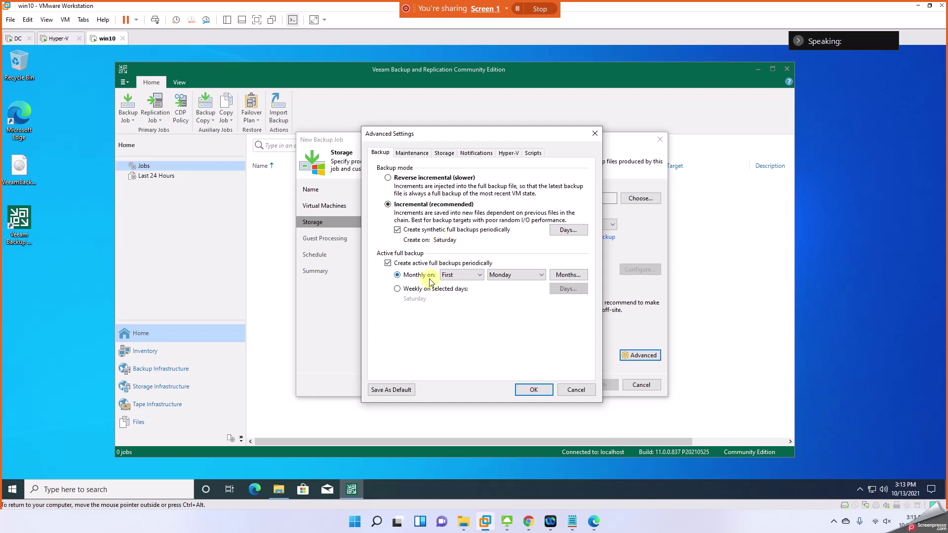
click(396, 266)
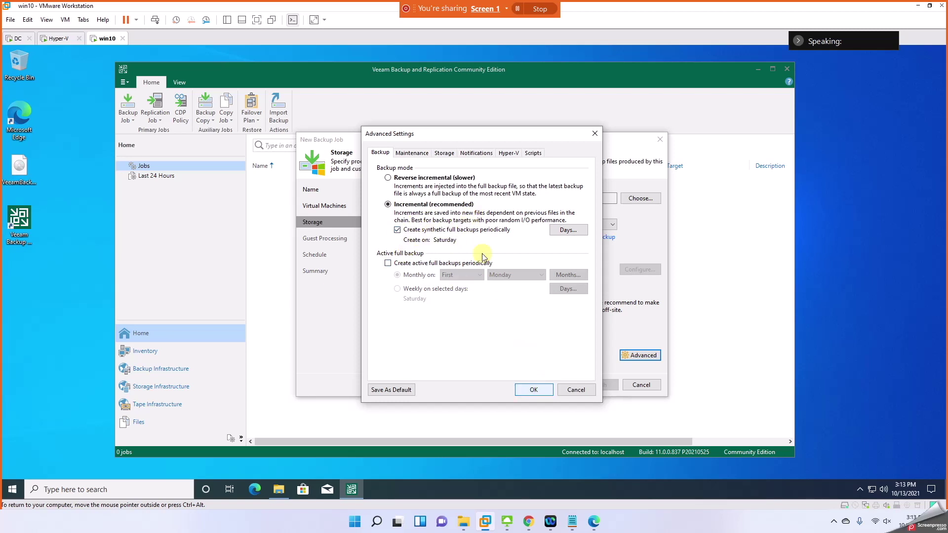
Step: Review the Maintenance, Storage and Notifications tabs, leaving e-mail notifications off
click(419, 153)
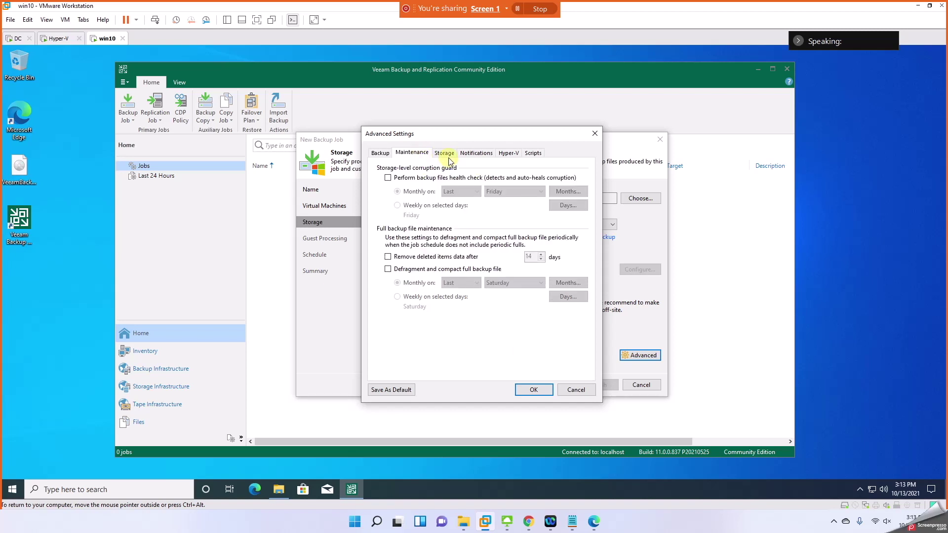
click(446, 154)
click(475, 154)
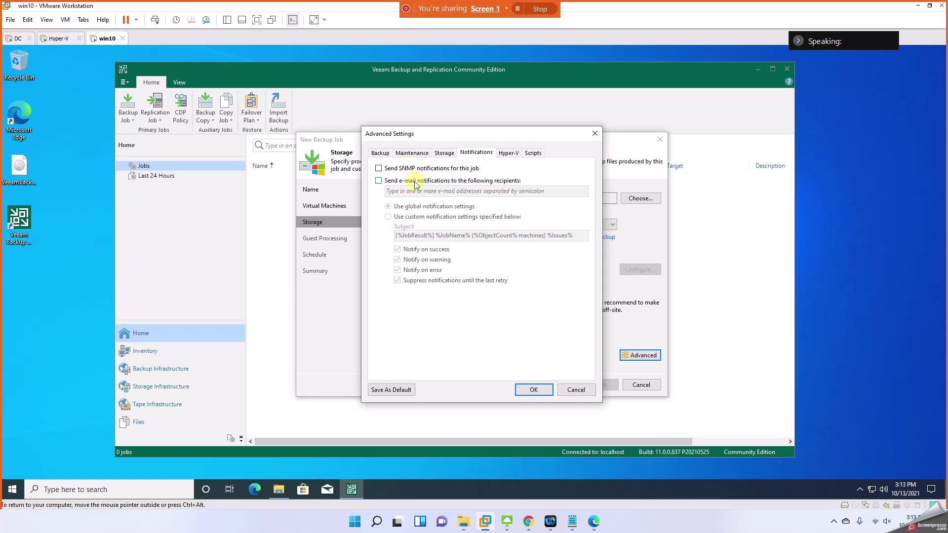
click(414, 181)
click(413, 181)
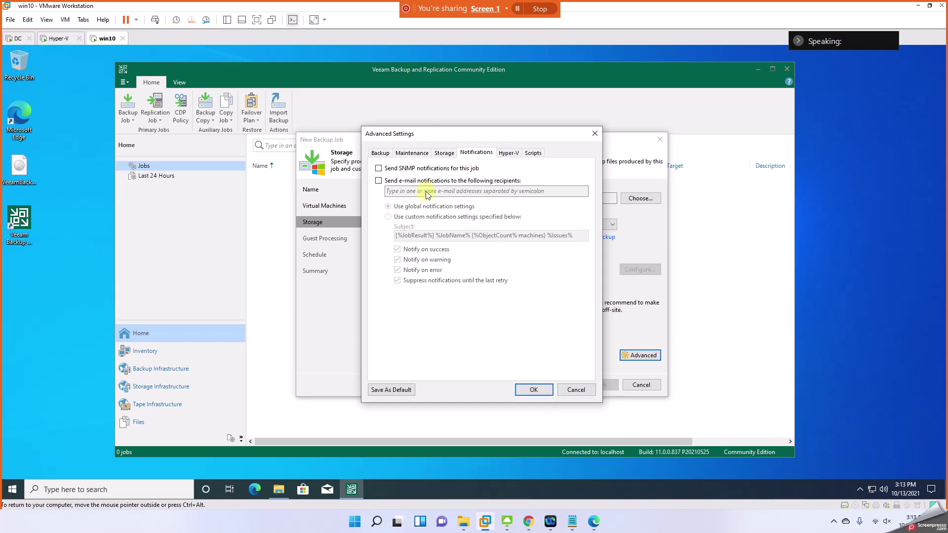
Step: Accept the default advanced settings and continue to Guest Processing
click(387, 153)
click(418, 154)
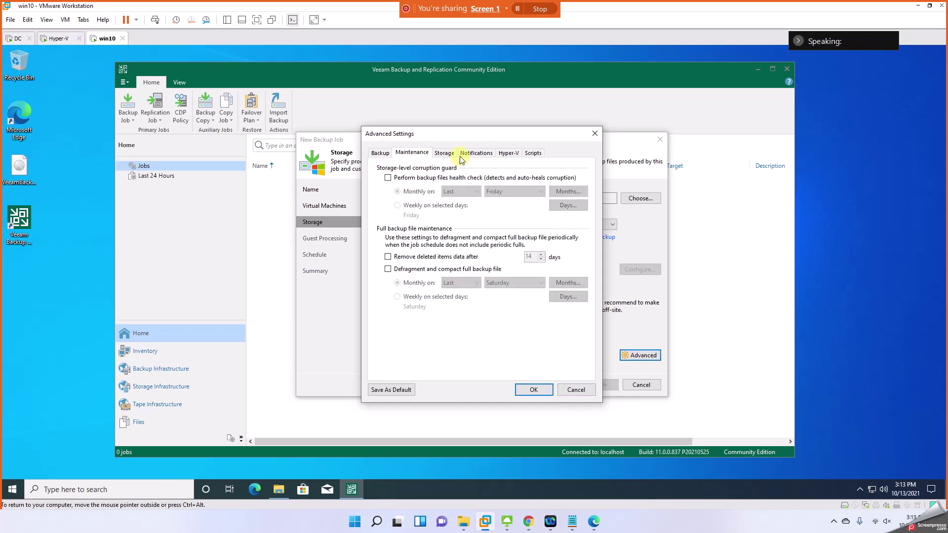
click(445, 153)
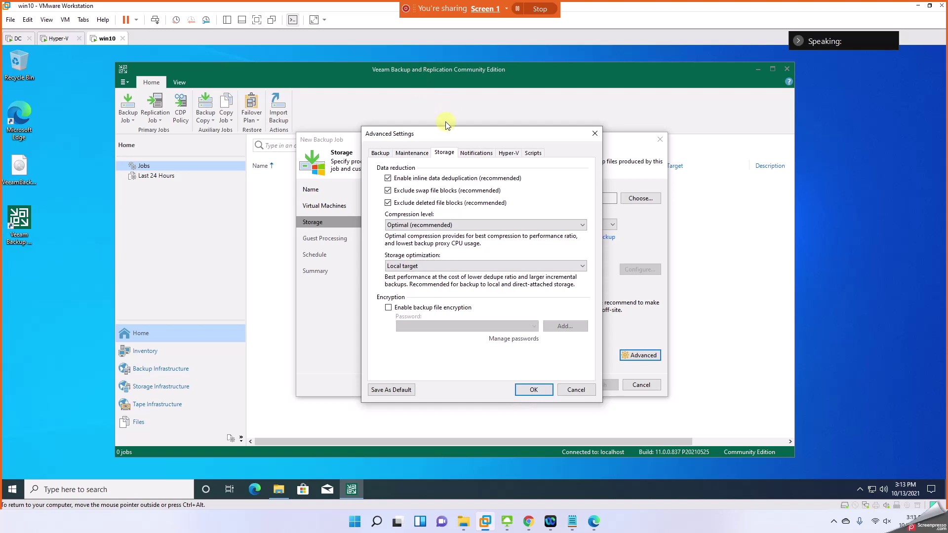
click(475, 153)
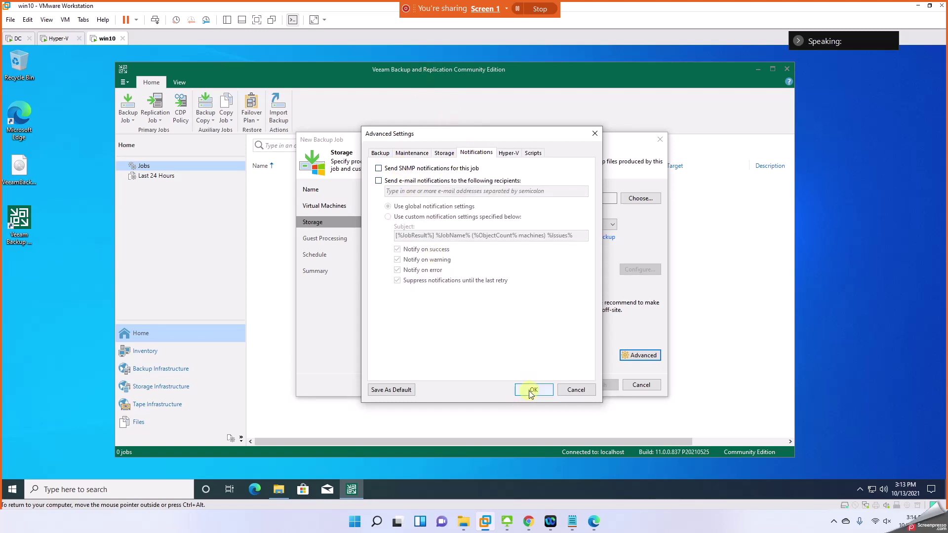
click(533, 389)
click(562, 394)
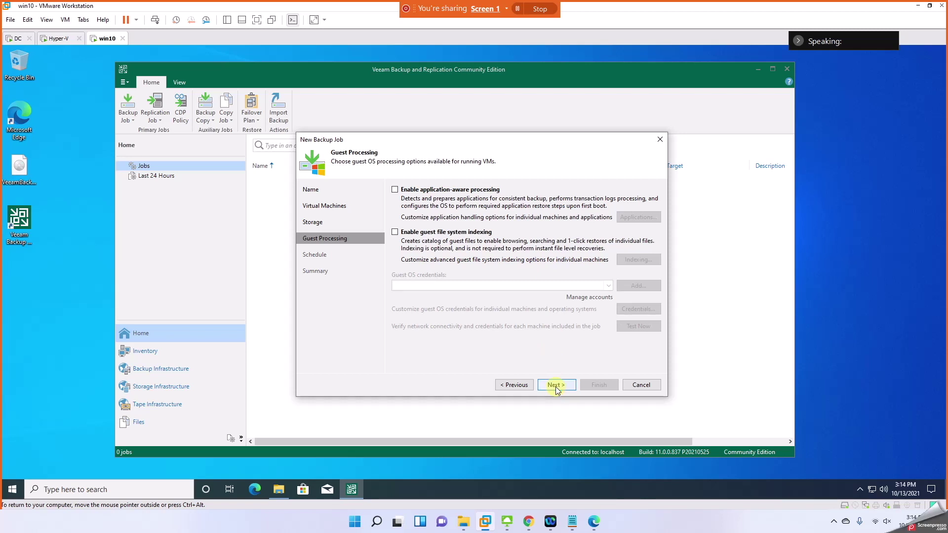
Step: Schedule the job to run automatically daily at 10:00 PM and apply the settings
click(555, 386)
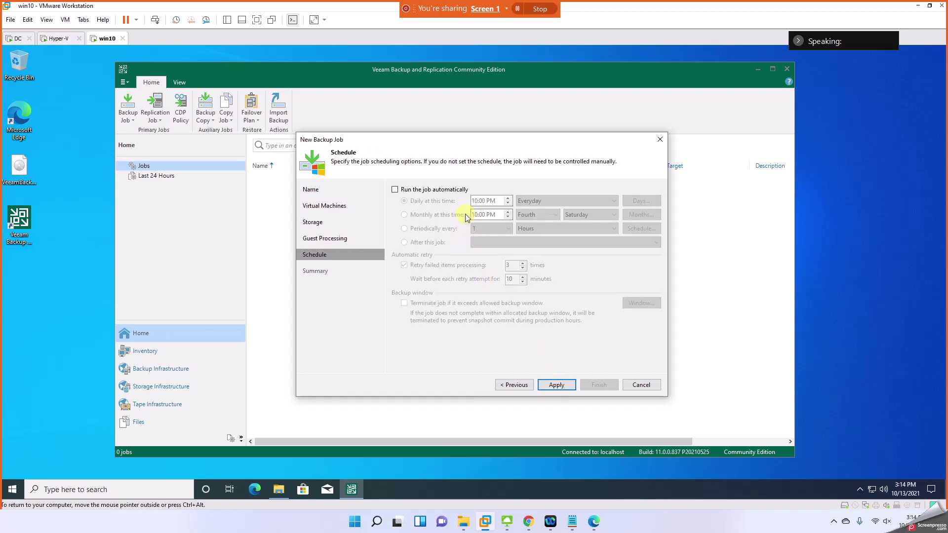
click(415, 192)
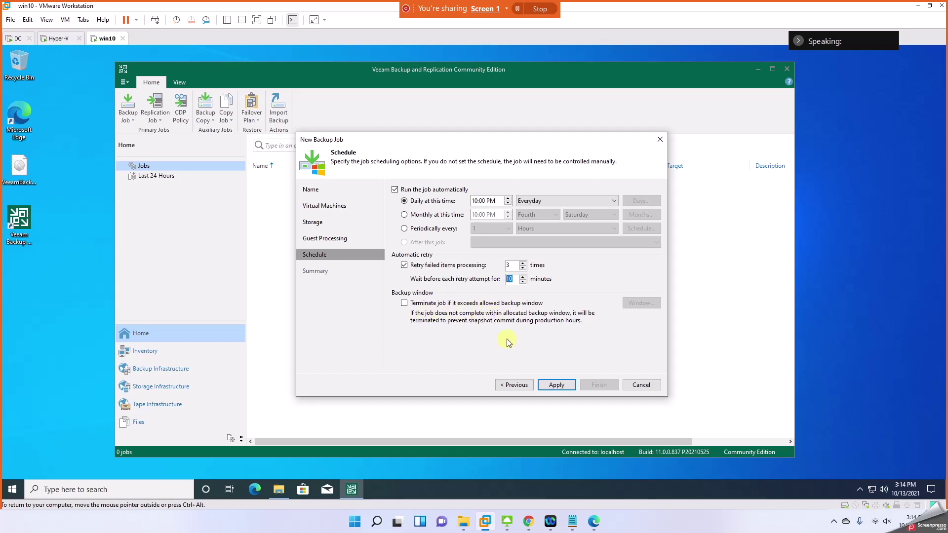
click(551, 387)
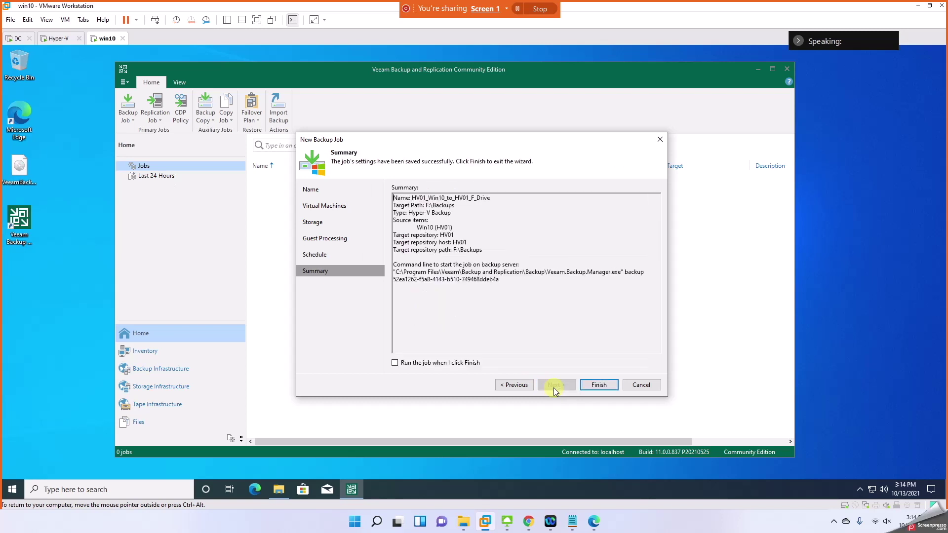
Step: Finish the HV01_Win10_to_HV01_F_Drive job, start it, and switch to the Hyper-V host VM
click(598, 385)
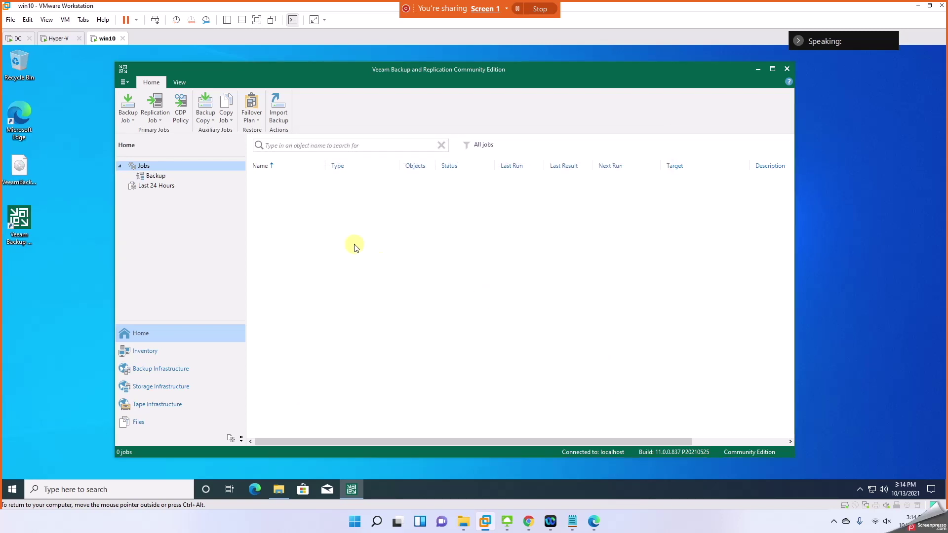
click(281, 178)
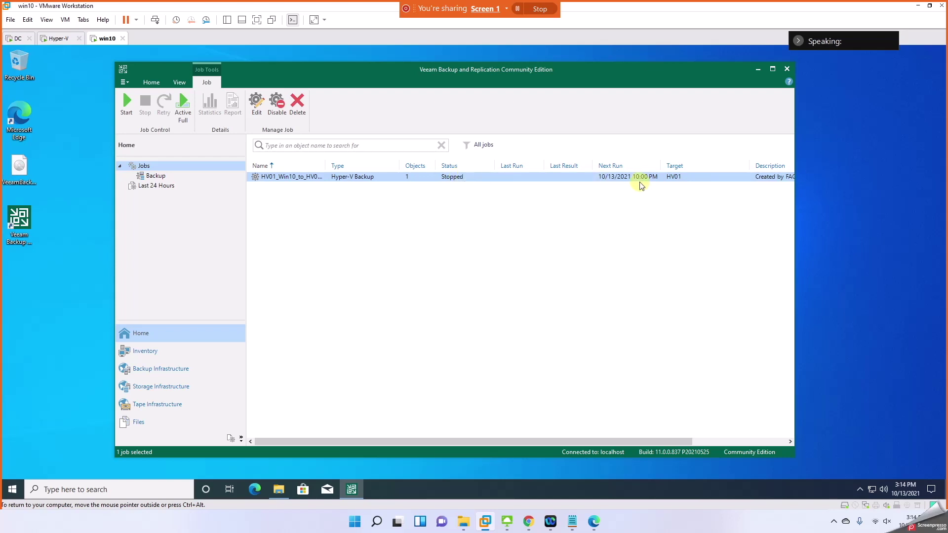
right_click(358, 178)
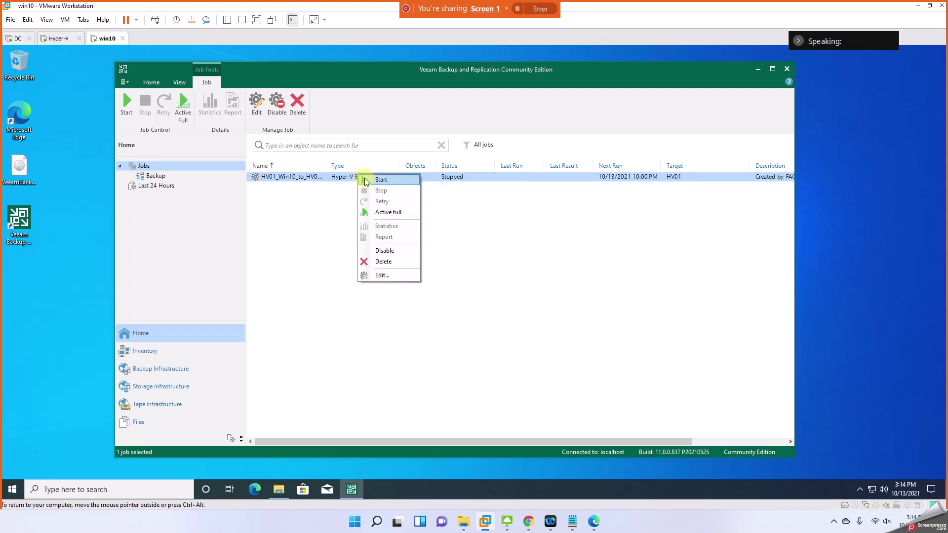
click(381, 179)
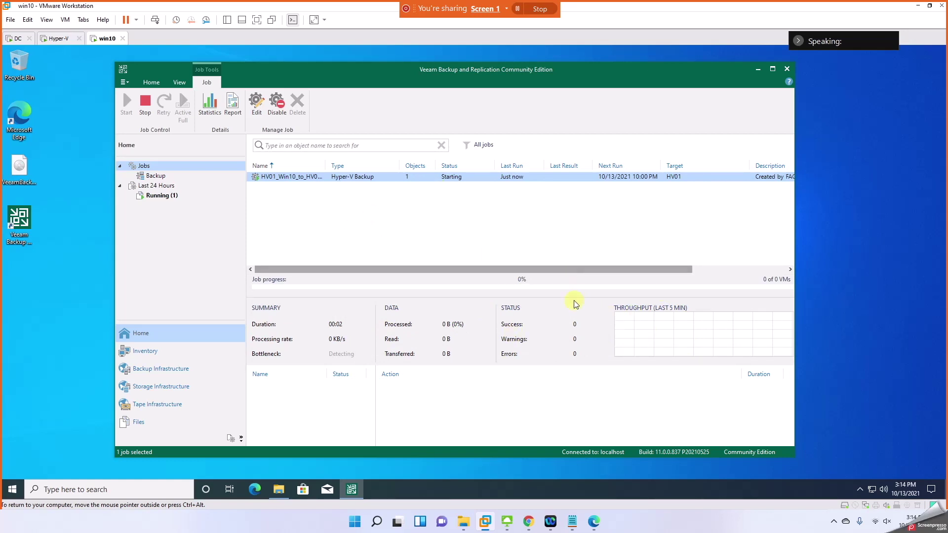
click(58, 38)
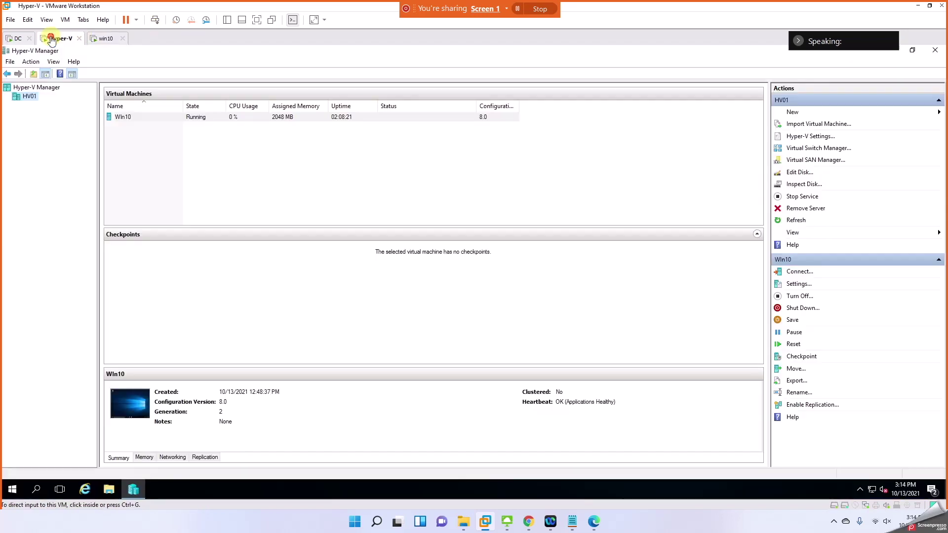
Step: On the Hyper-V host, browse F:\Backups to the HV01_Win10_to_HV01_F_Drive folder
click(104, 490)
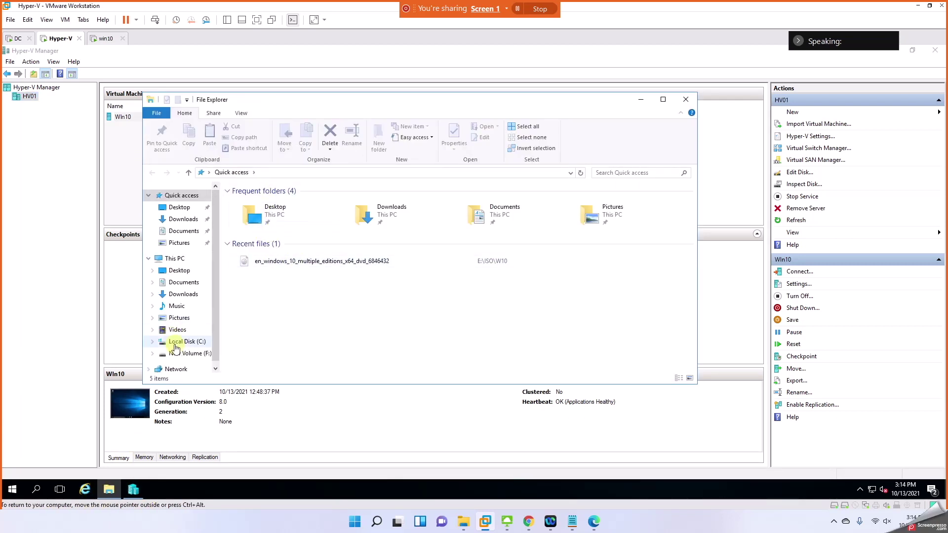
click(183, 354)
double_click(244, 202)
click(250, 203)
double_click(249, 202)
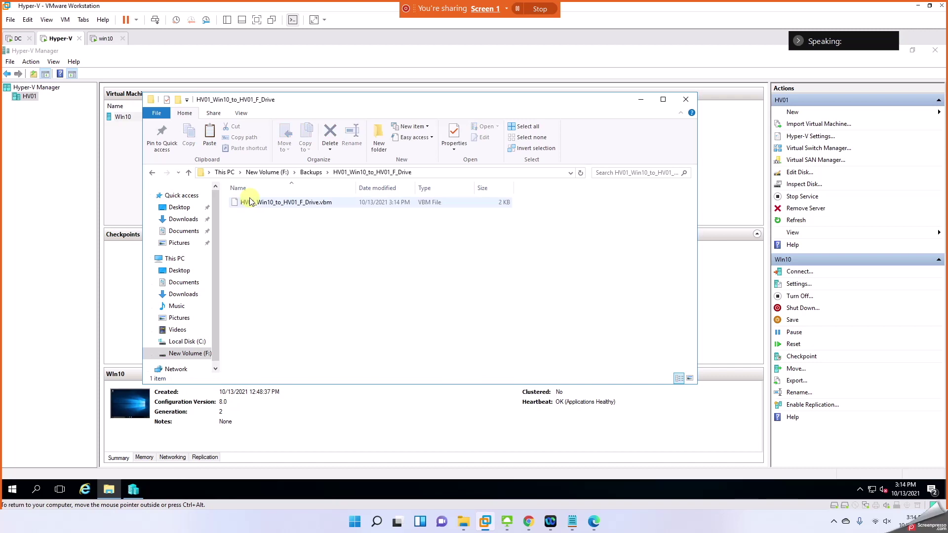
click(312, 172)
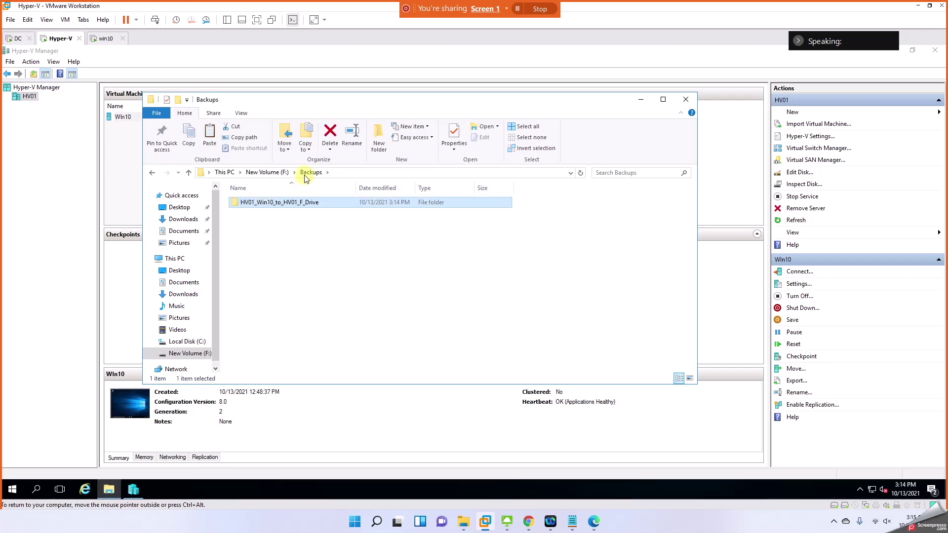
double_click(298, 201)
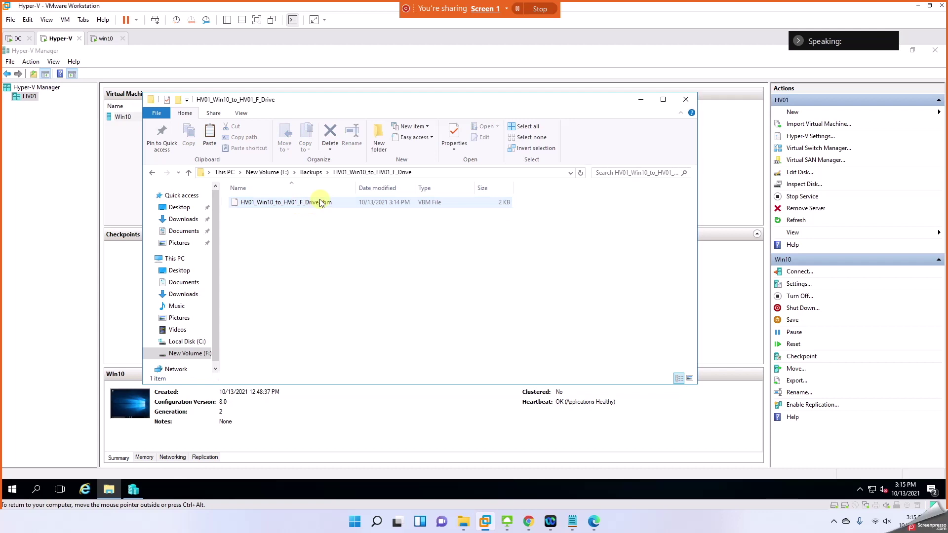
Step: Refresh the folder to reveal its .vbm file, then return to the win10 VM's Veeam console
right_click(311, 253)
click(312, 287)
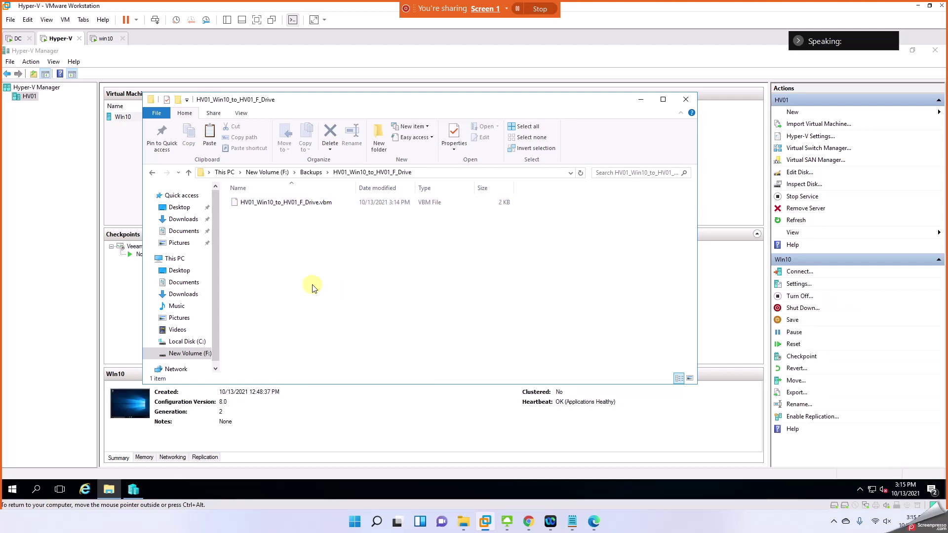
right_click(313, 288)
click(321, 323)
click(106, 38)
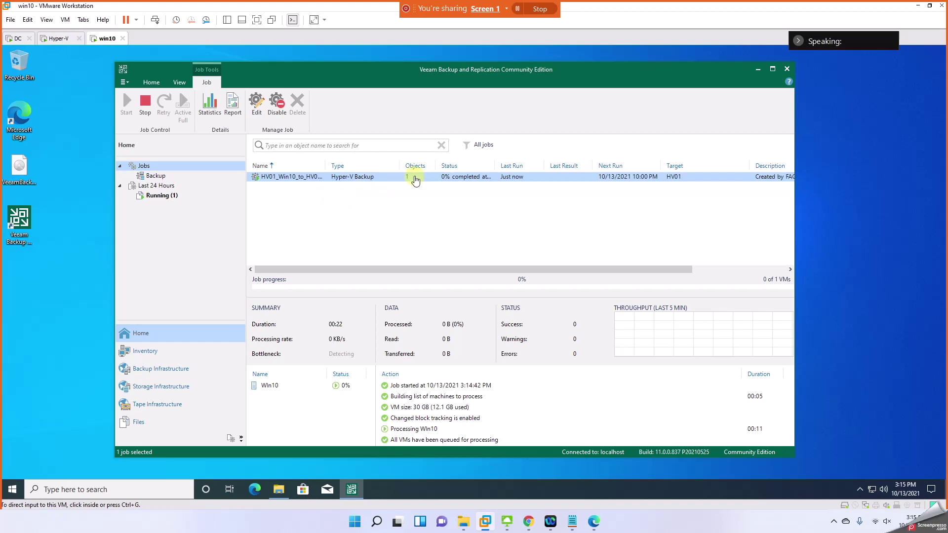
click(57, 38)
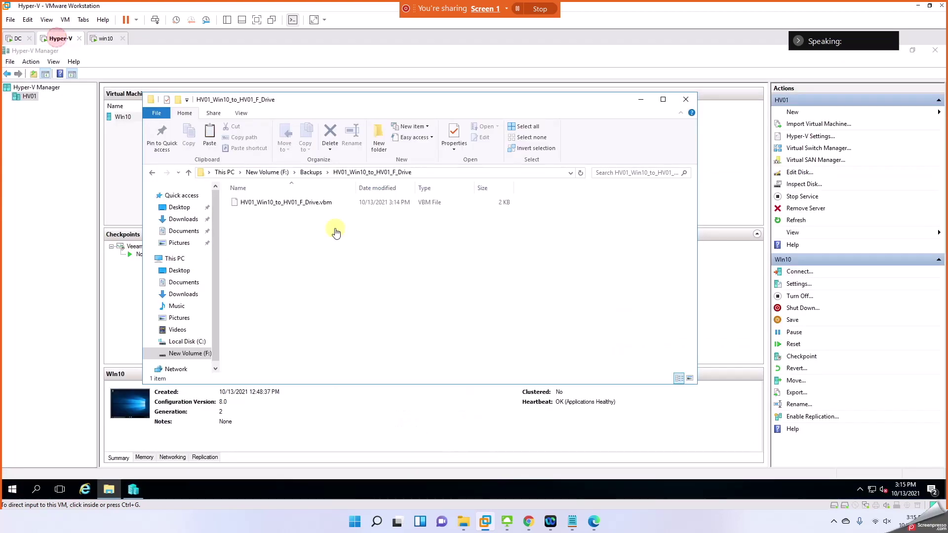
click(106, 38)
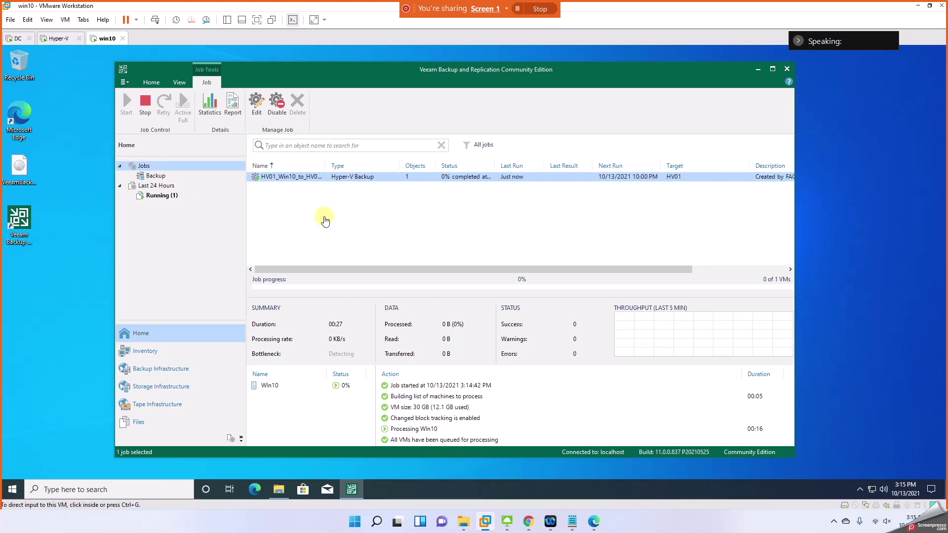
Step: From the jobs list, start a Windows computer backup job, then cancel it
click(156, 177)
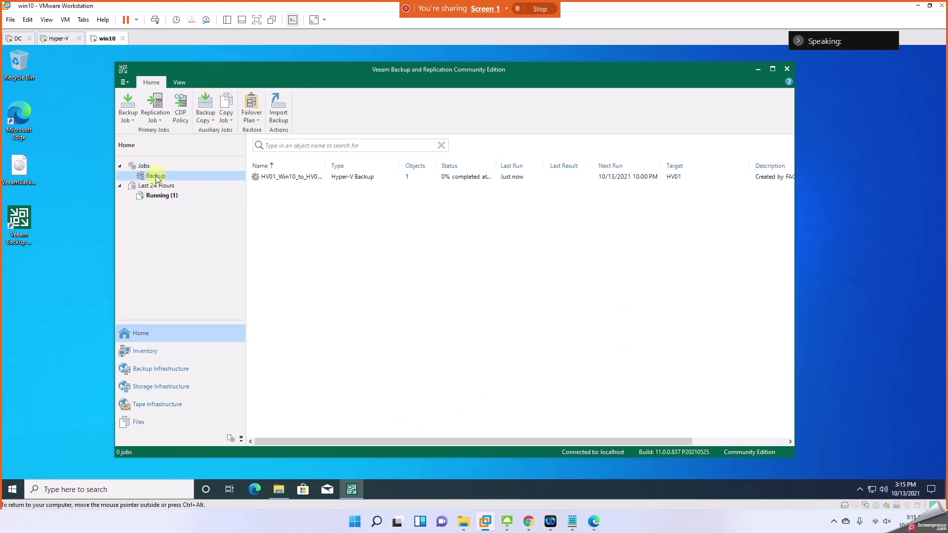
right_click(274, 210)
mouse_move(306, 213)
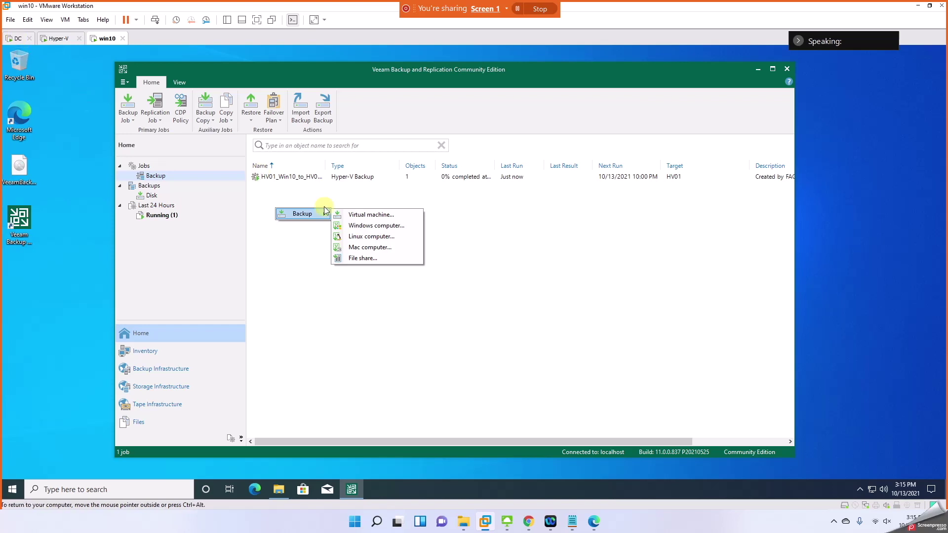
click(356, 226)
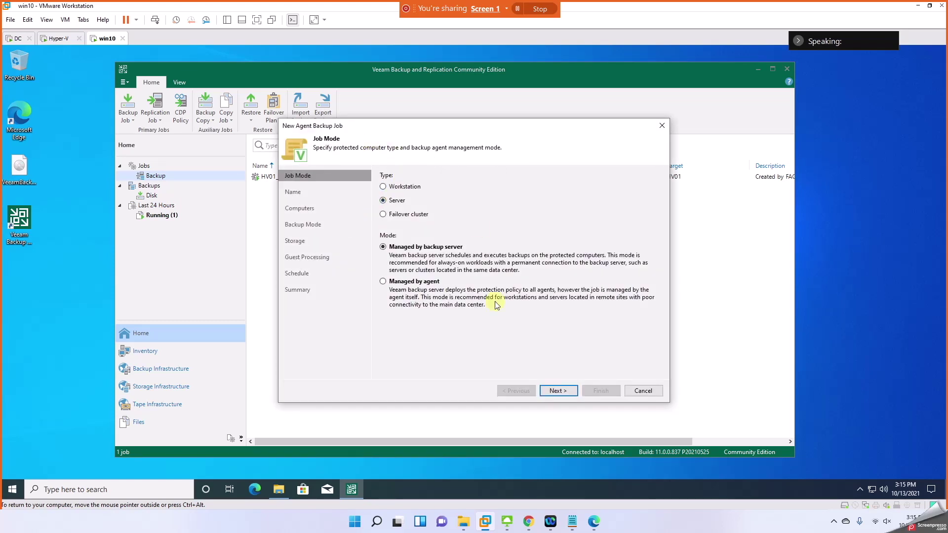
click(643, 391)
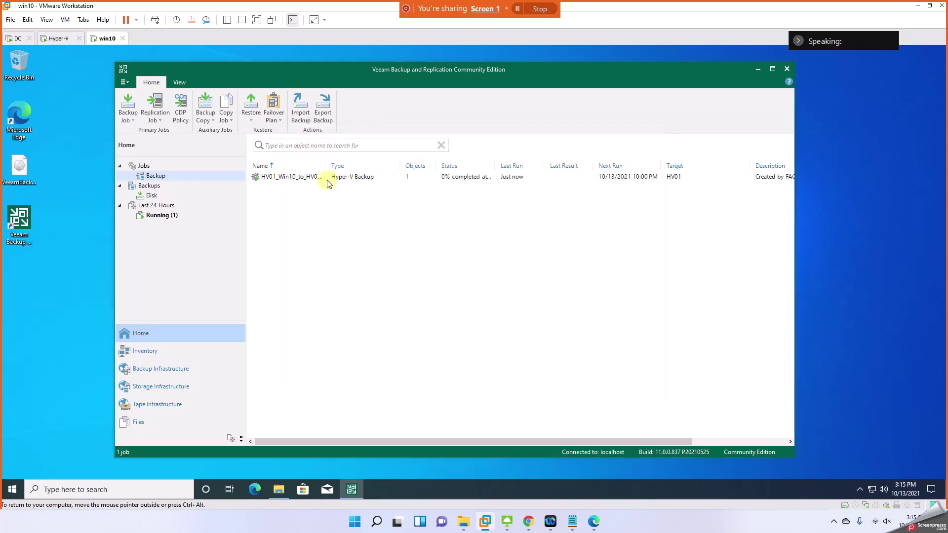
Step: Restart the Windows computer job with Server type and name it DC01_toHV01_F-Drive
right_click(273, 207)
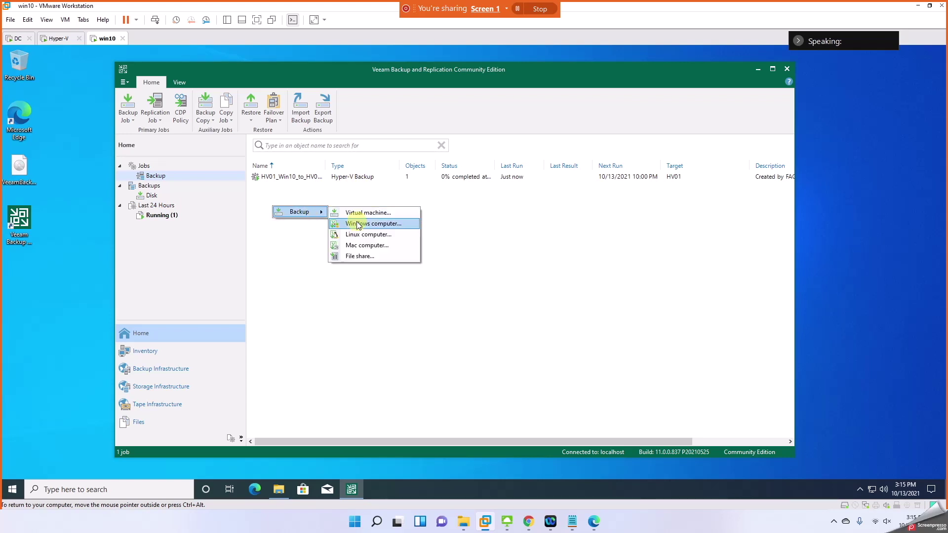
click(359, 224)
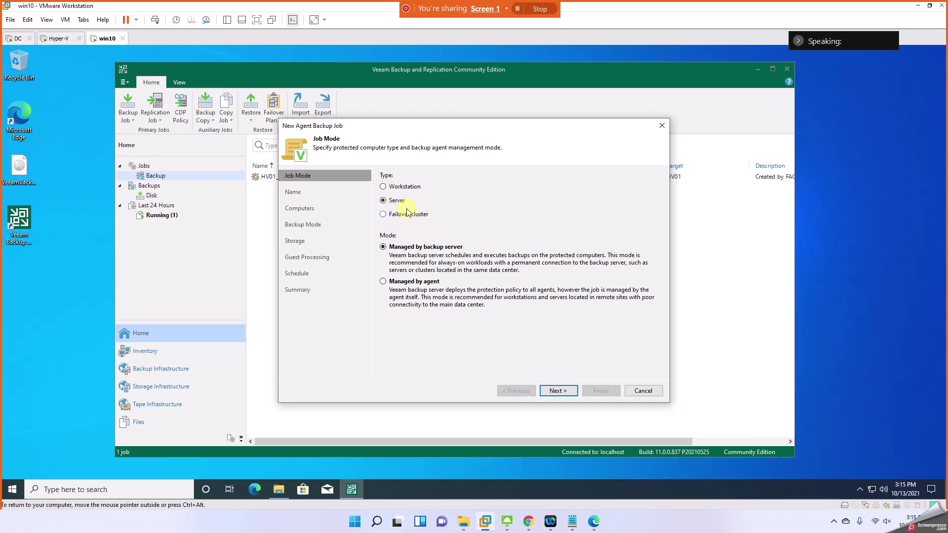
click(395, 187)
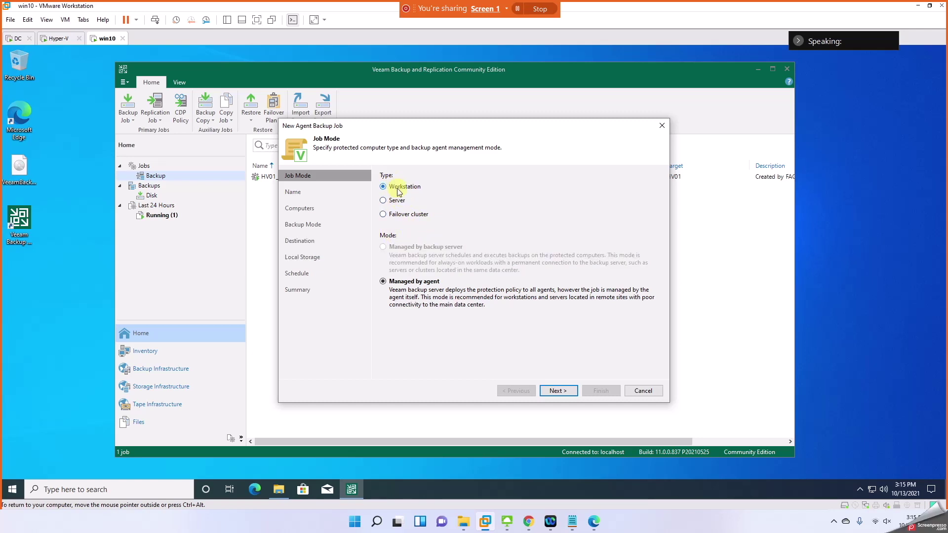
click(394, 201)
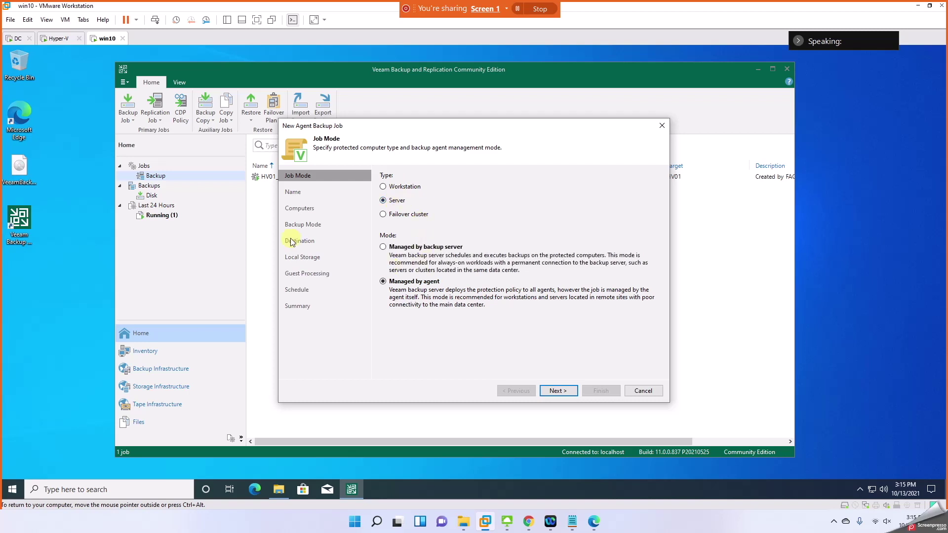
click(566, 391)
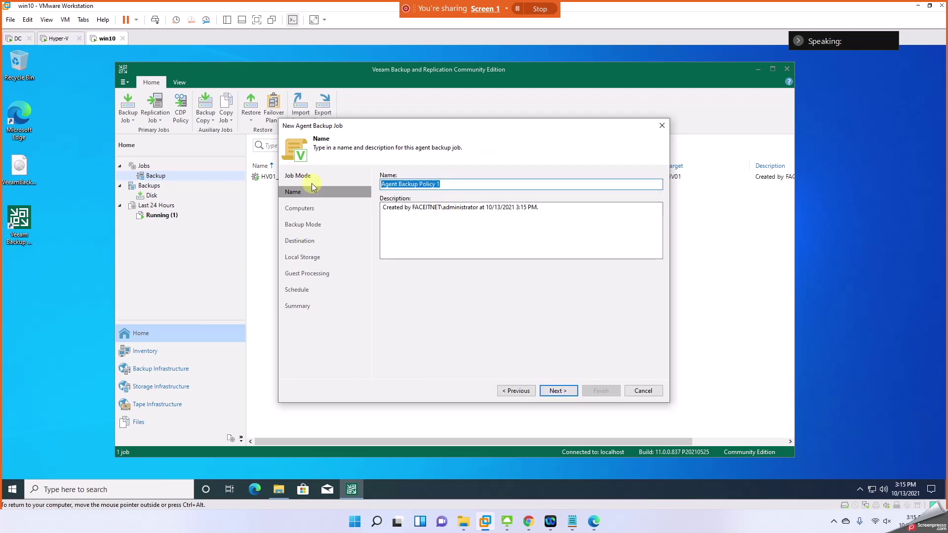
text(DC01_toHV01_F-Drive)
Step: Add DC01 as an individual computer using the domain administrator credentials, then continue to Backup Mode
click(561, 393)
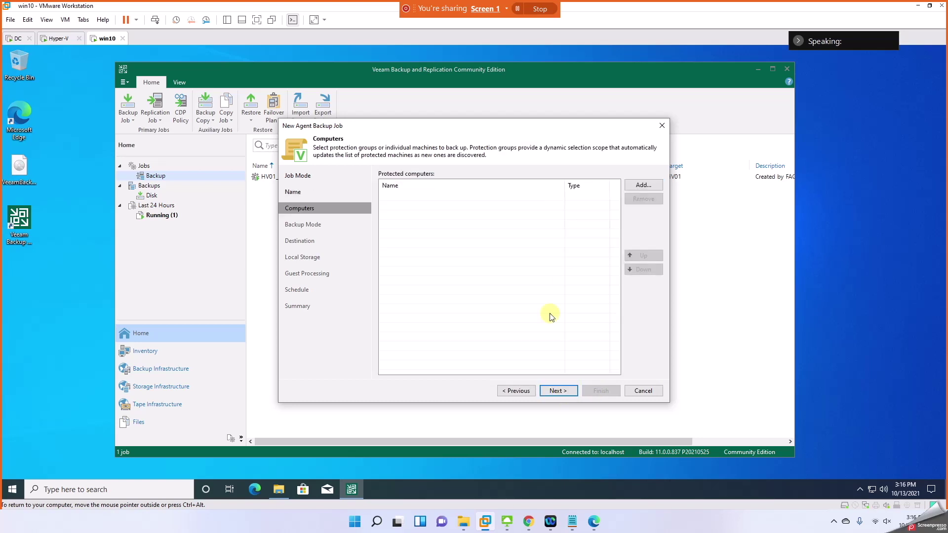
click(643, 187)
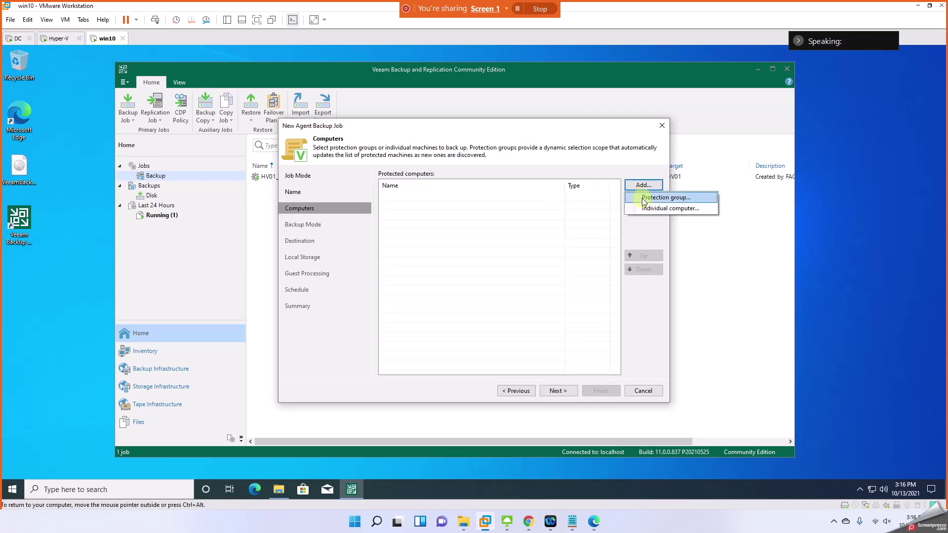
click(644, 209)
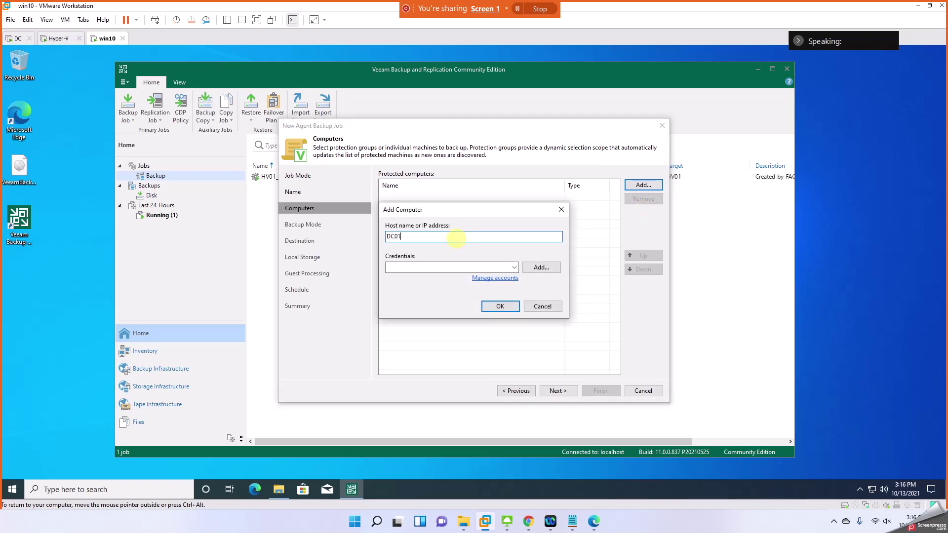
click(498, 267)
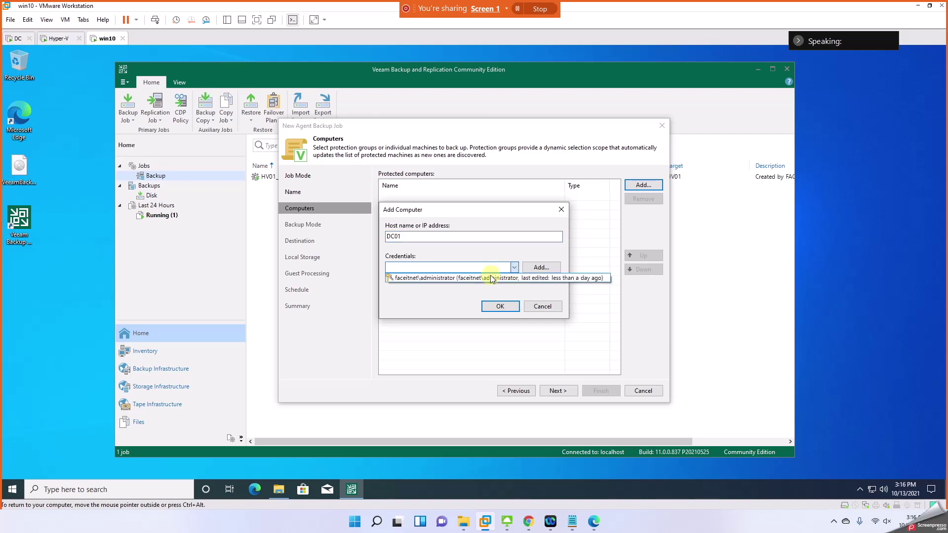
click(492, 278)
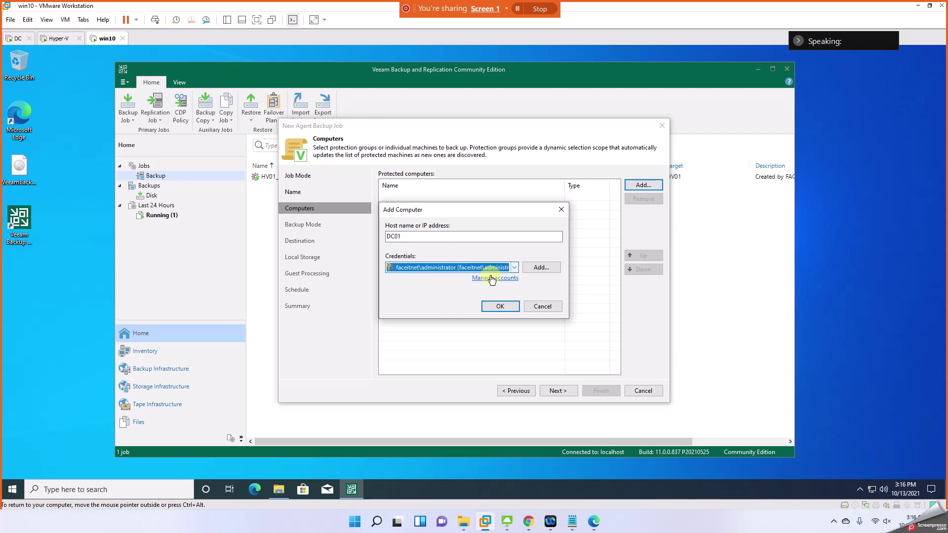
click(505, 307)
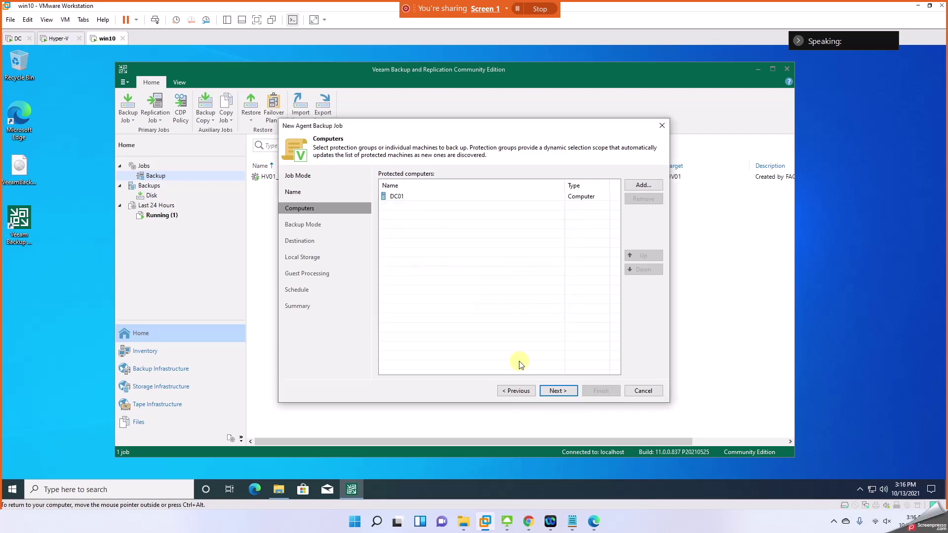
click(548, 391)
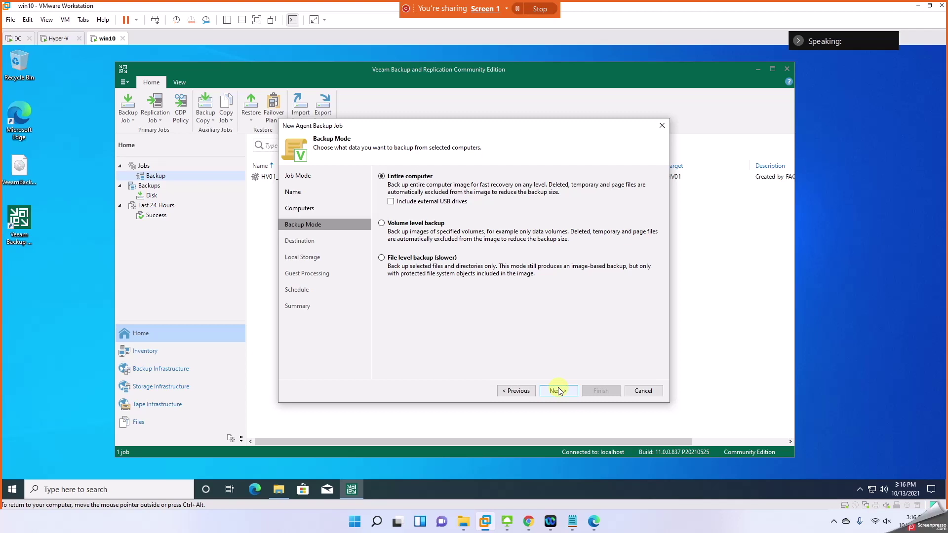
Step: Keep Entire computer, set the destination to a Veeam backup repository, and continue to Storage
click(558, 391)
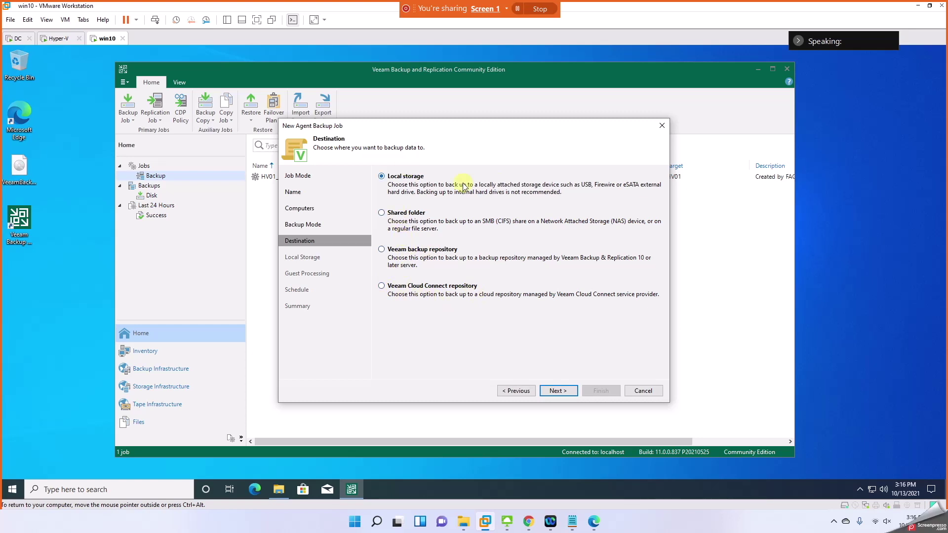
click(418, 210)
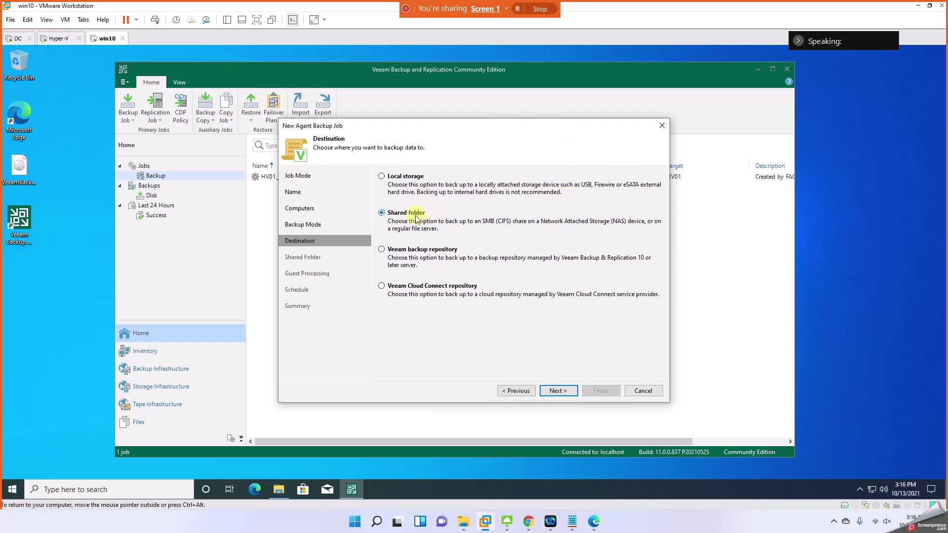
click(418, 250)
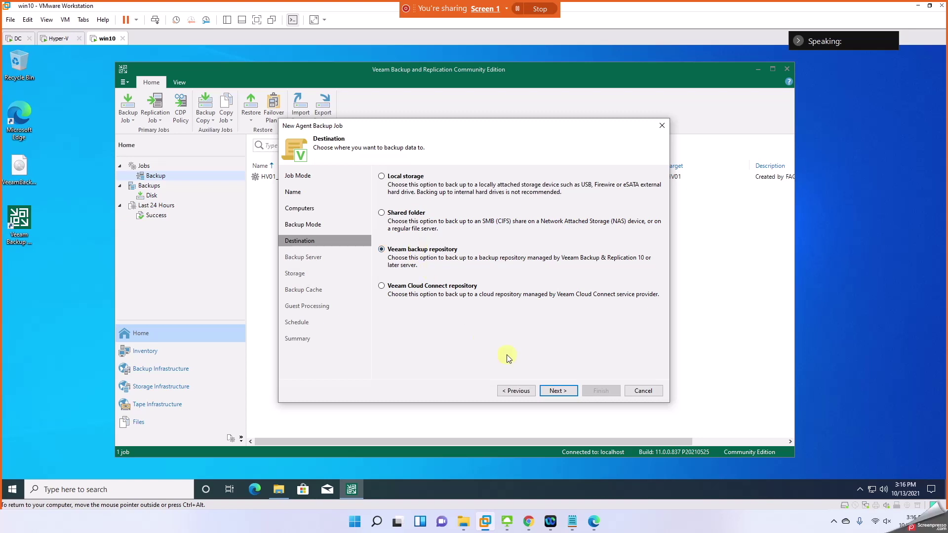
click(557, 391)
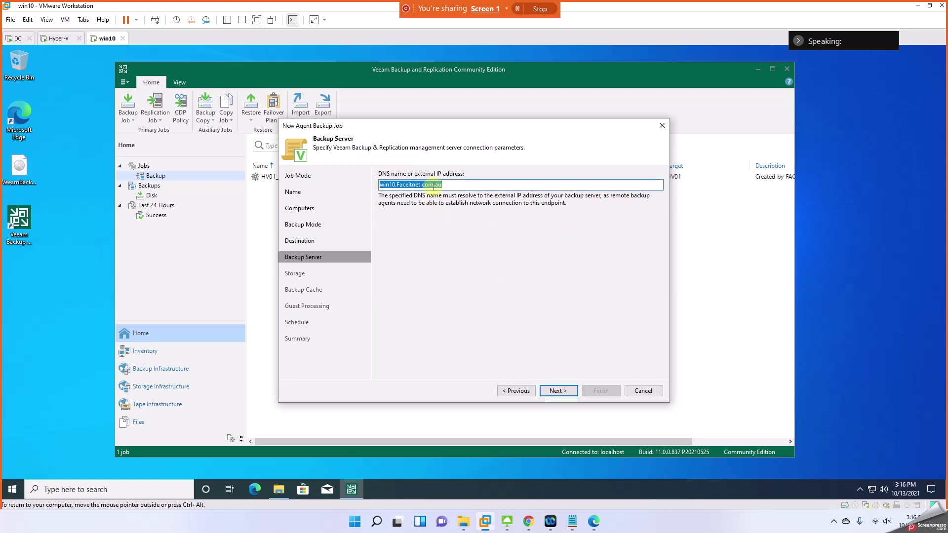
click(556, 392)
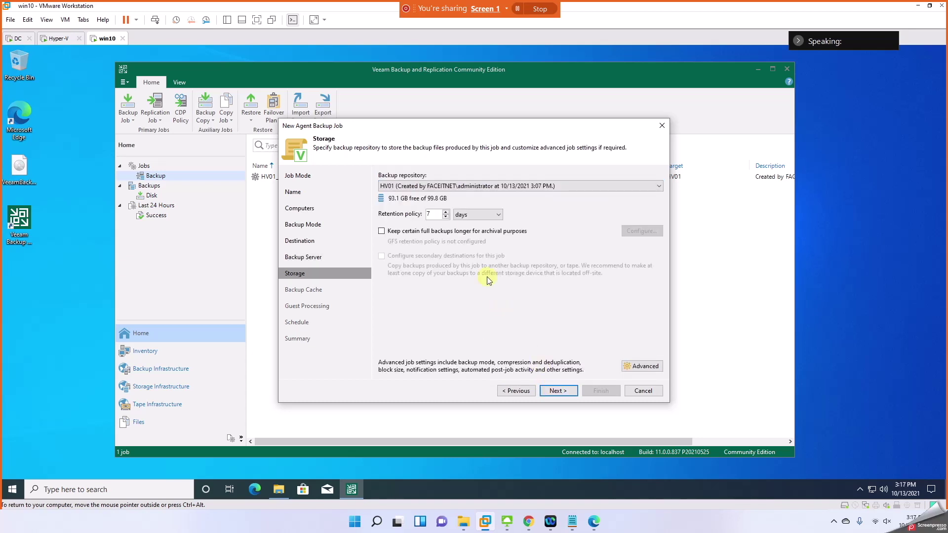
Step: Keep HV01 as the backup repository, close the advanced settings unchanged, and continue to Backup Cache
click(476, 192)
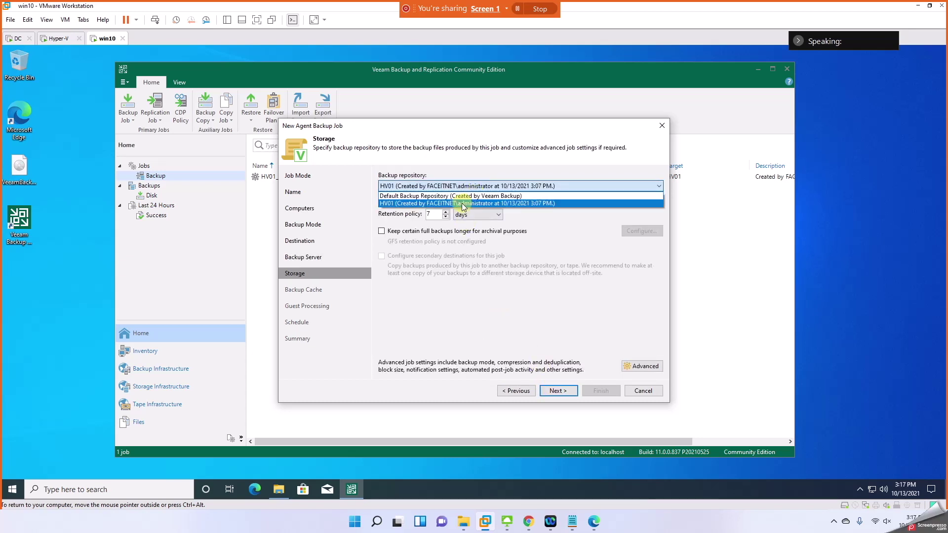
click(461, 205)
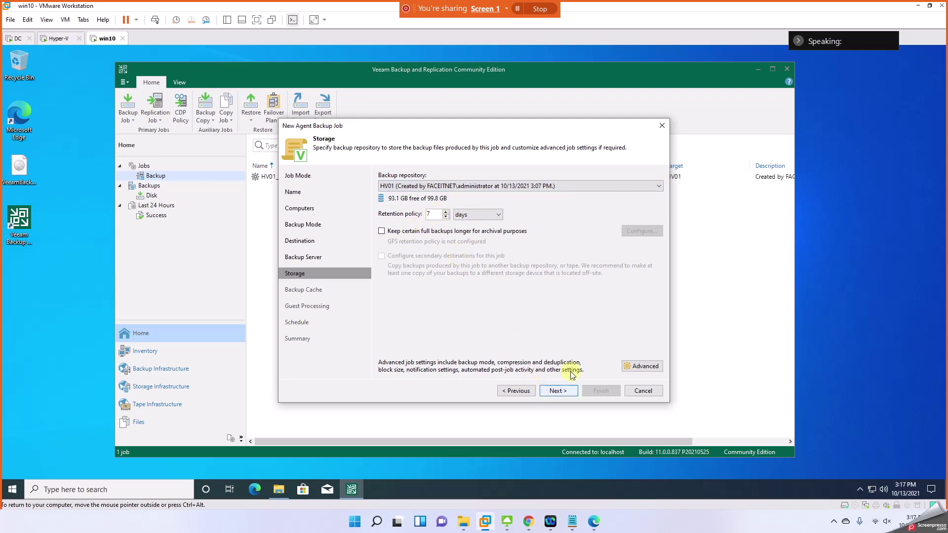
click(645, 366)
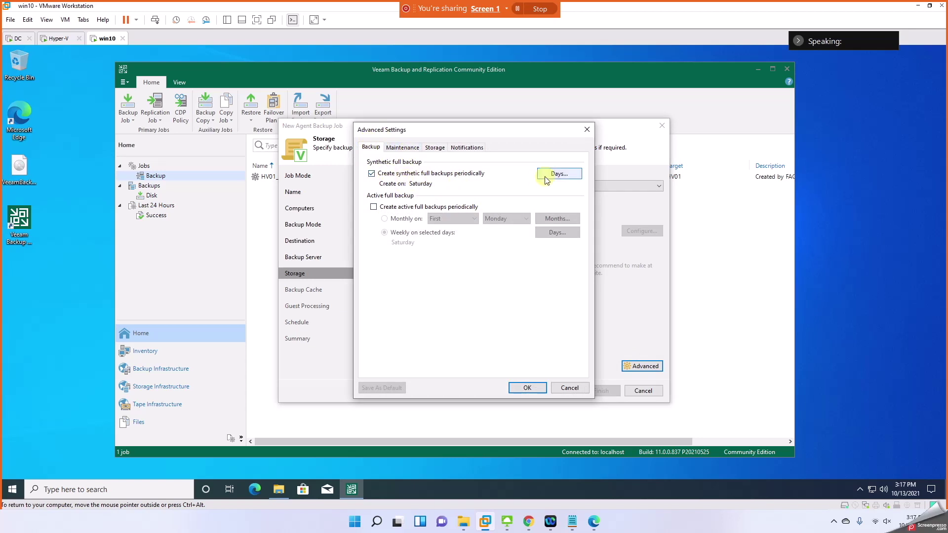
click(409, 148)
click(442, 148)
click(466, 147)
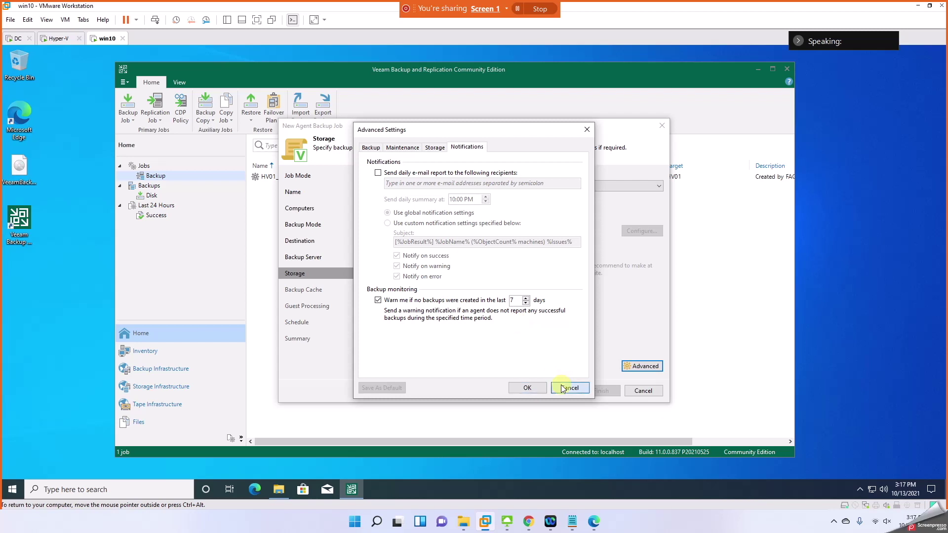
click(569, 387)
click(566, 391)
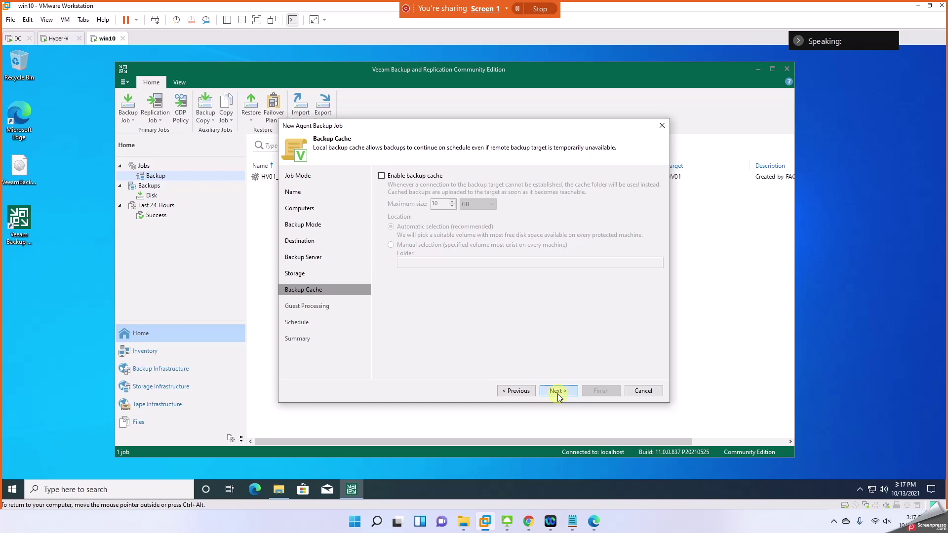
Step: Skip backup cache and guest processing, schedule the job to run daily at 10:00 PM, and finish it
click(558, 391)
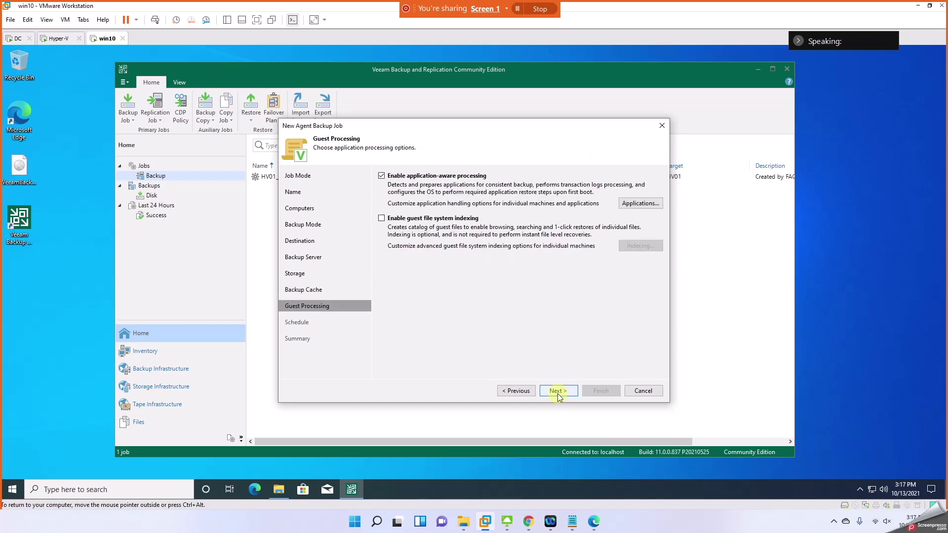
click(557, 391)
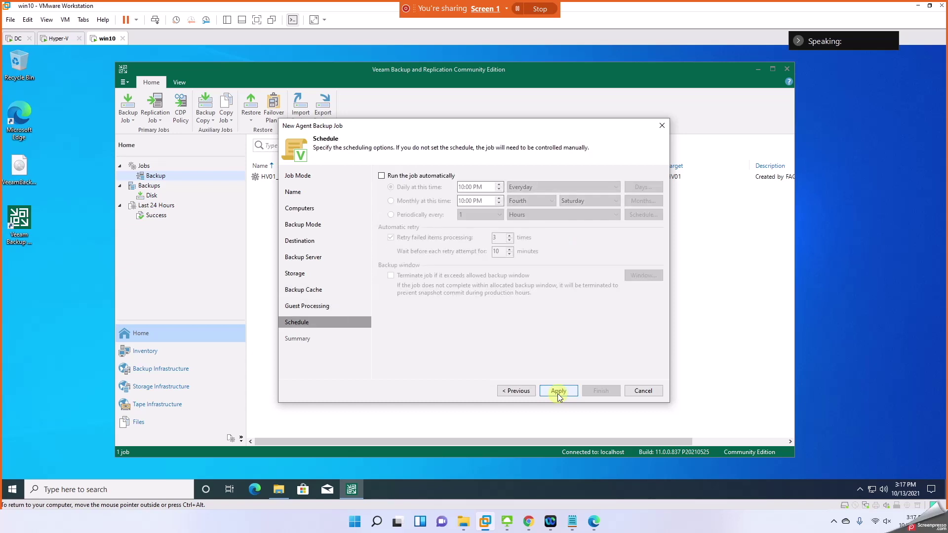
click(387, 176)
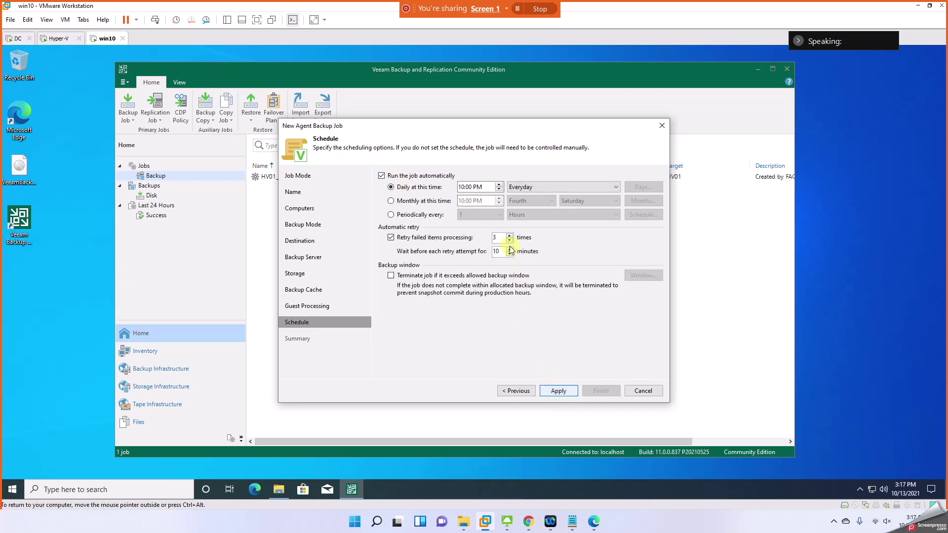
click(557, 391)
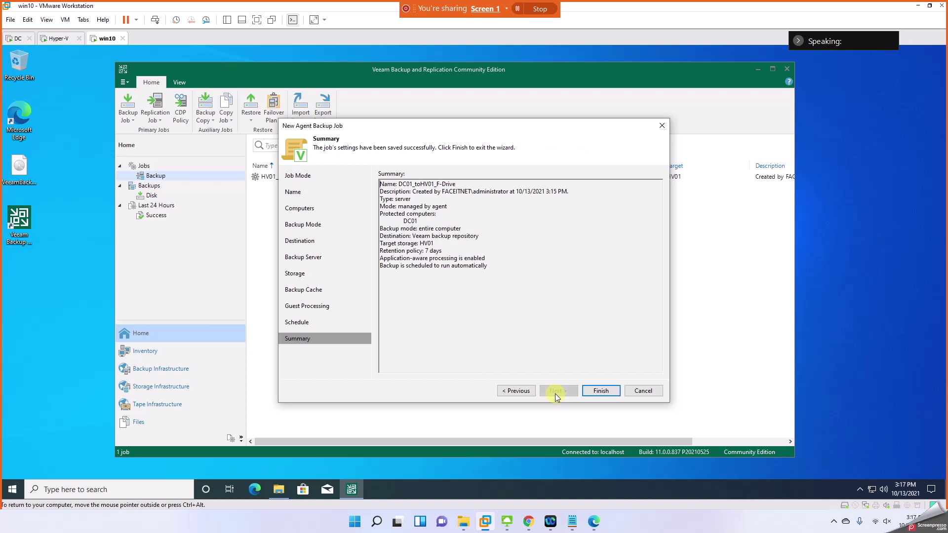
click(600, 390)
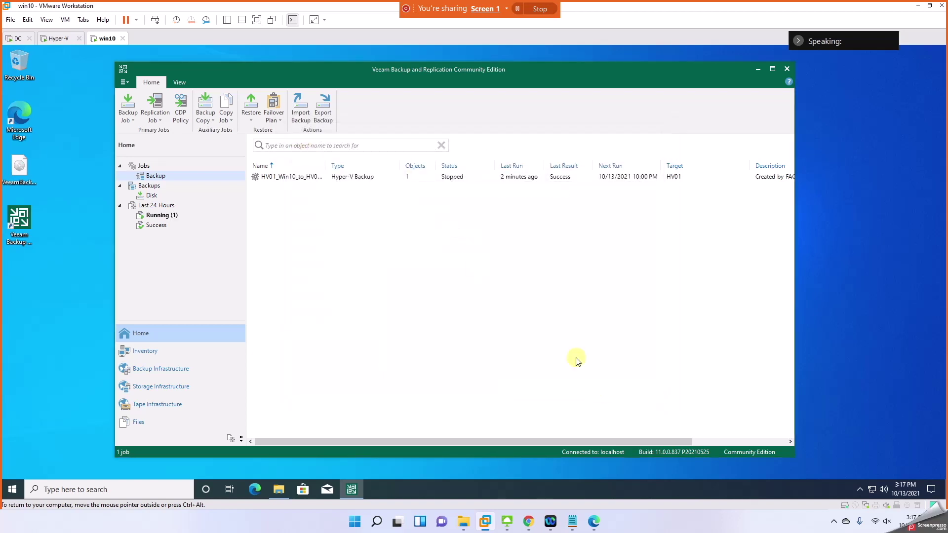
Step: Review the Win10 job and the DC01_toHV01_F-Drive policy details, then switch to the Hyper-V host
click(326, 183)
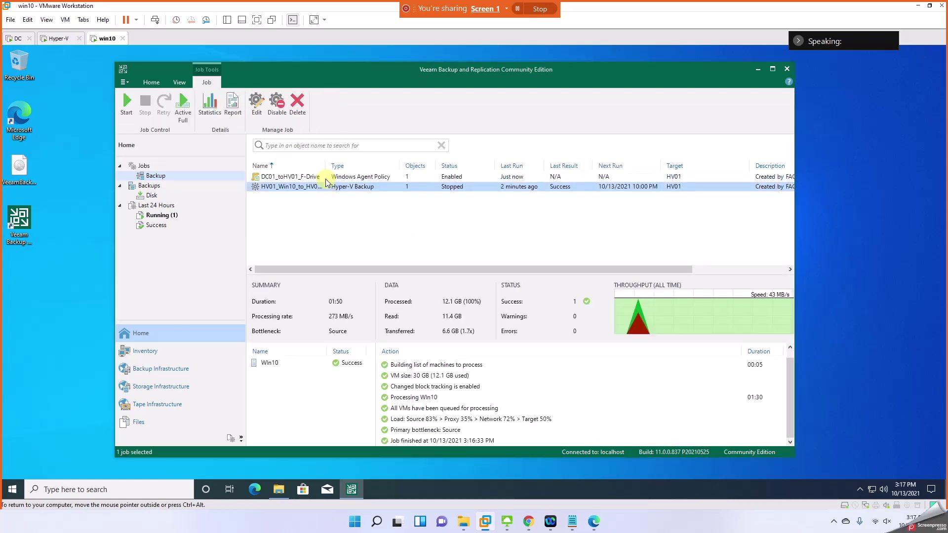
click(286, 175)
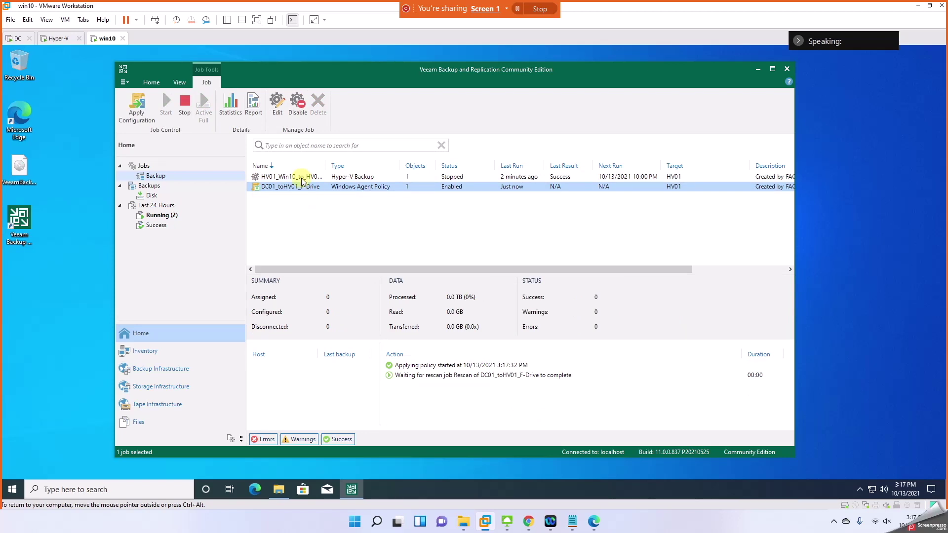
click(352, 178)
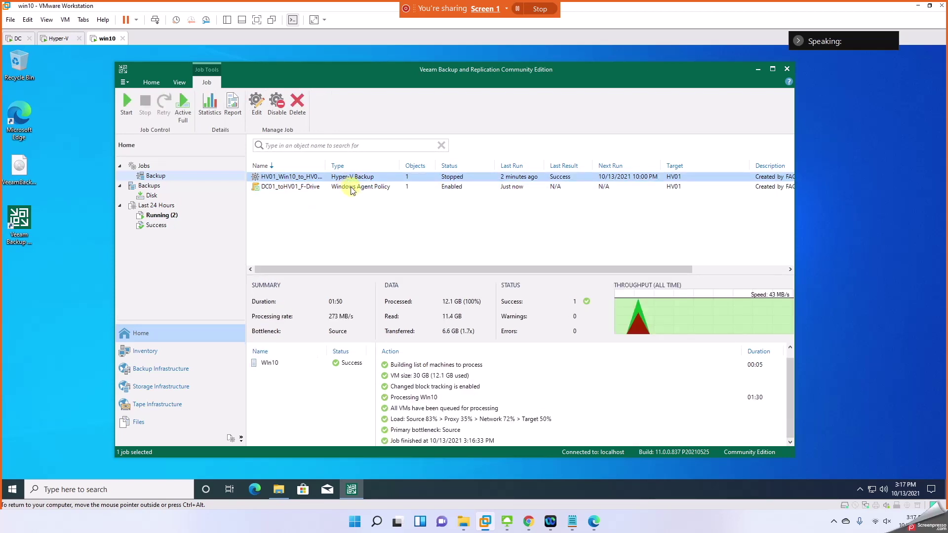
click(350, 188)
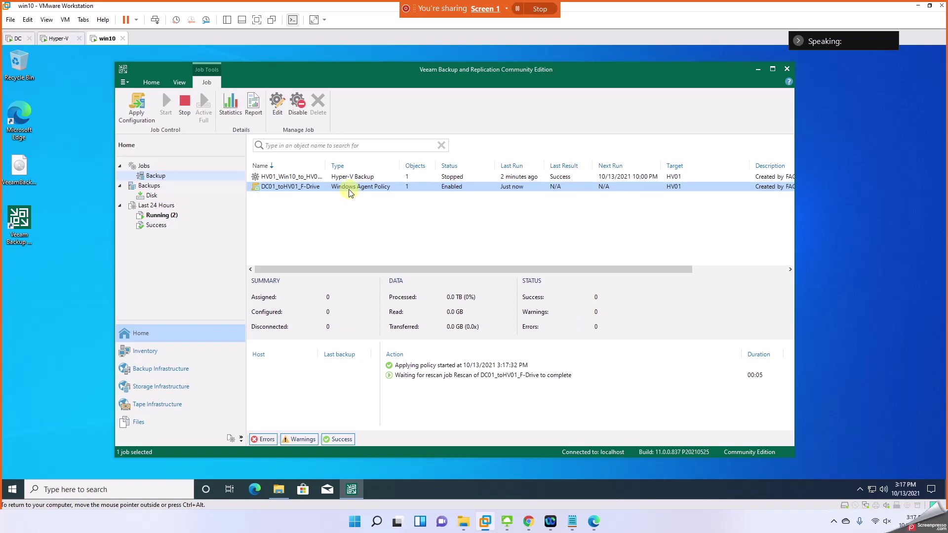
click(58, 38)
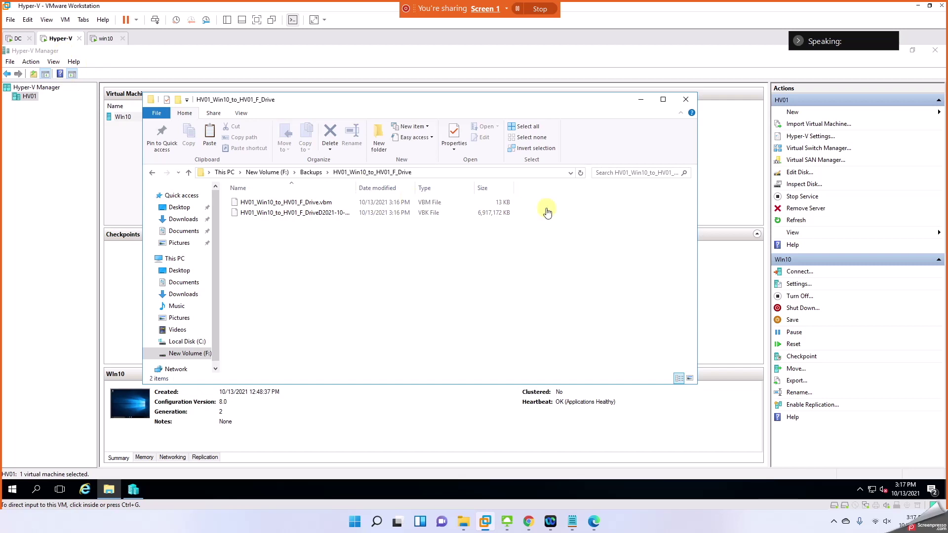
Step: Open F:\Backups\HV01_Win10_to_HV01_F_Drive, select the Win10 .vbk backup, then return to the win10 guest
click(316, 173)
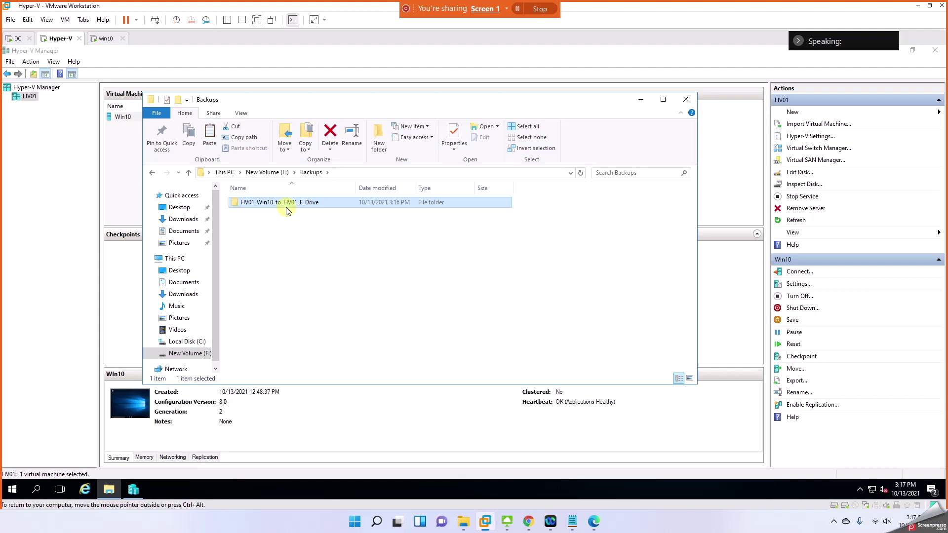
double_click(286, 207)
click(365, 213)
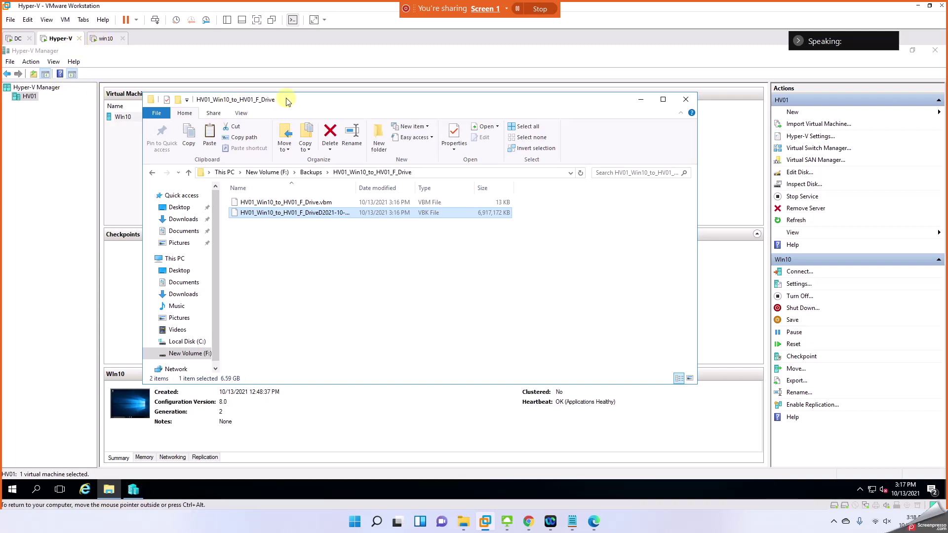
click(115, 38)
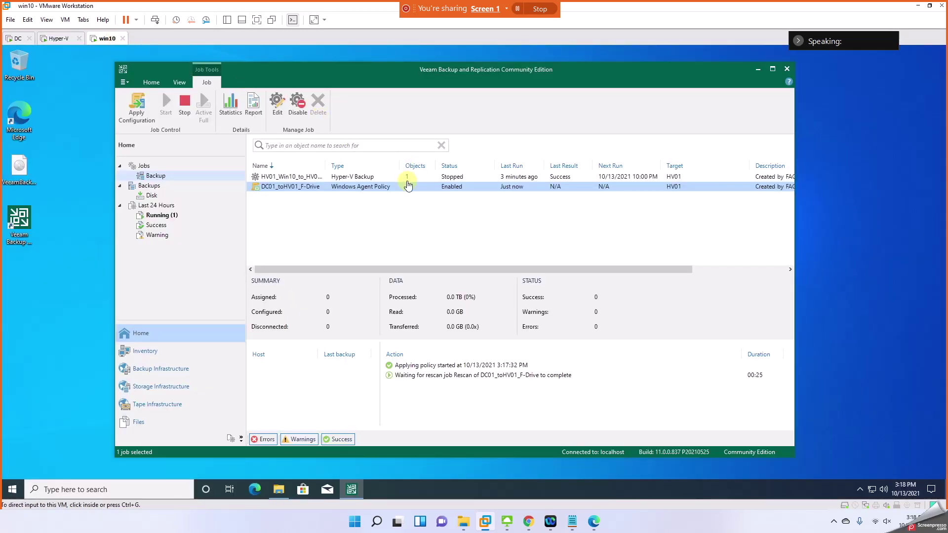
click(404, 178)
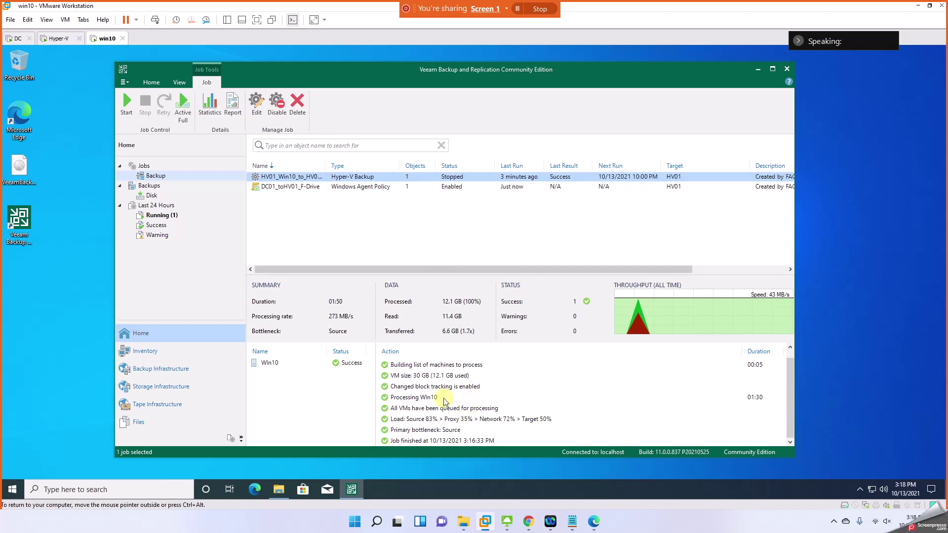
click(443, 378)
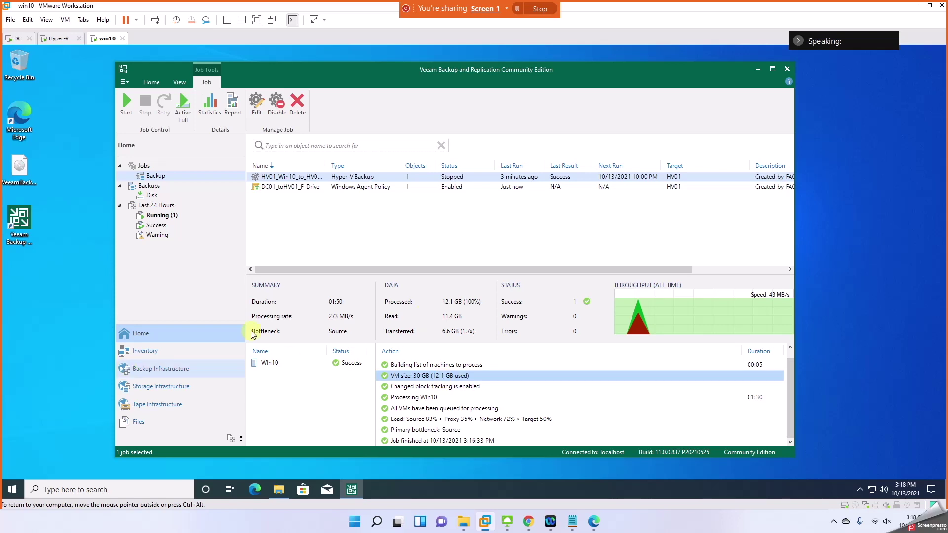
click(348, 187)
right_click(349, 188)
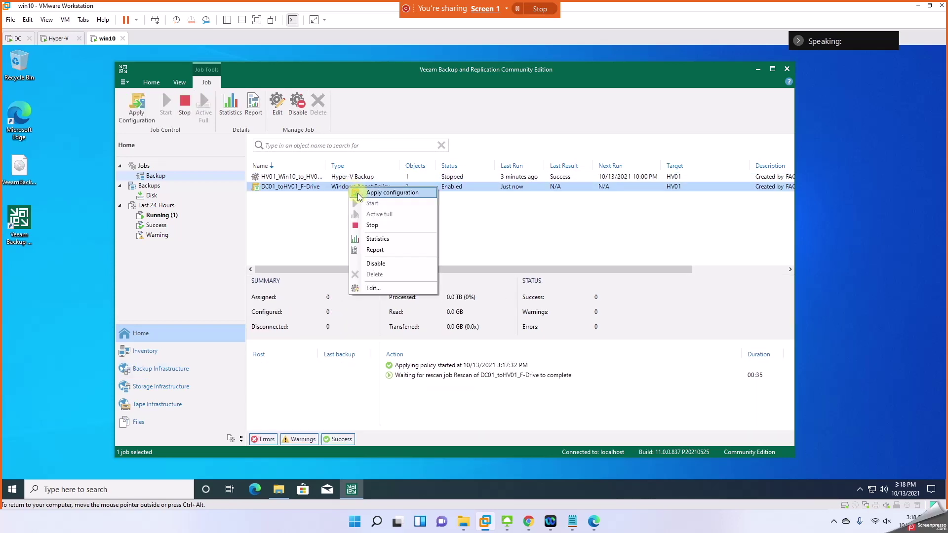
click(313, 222)
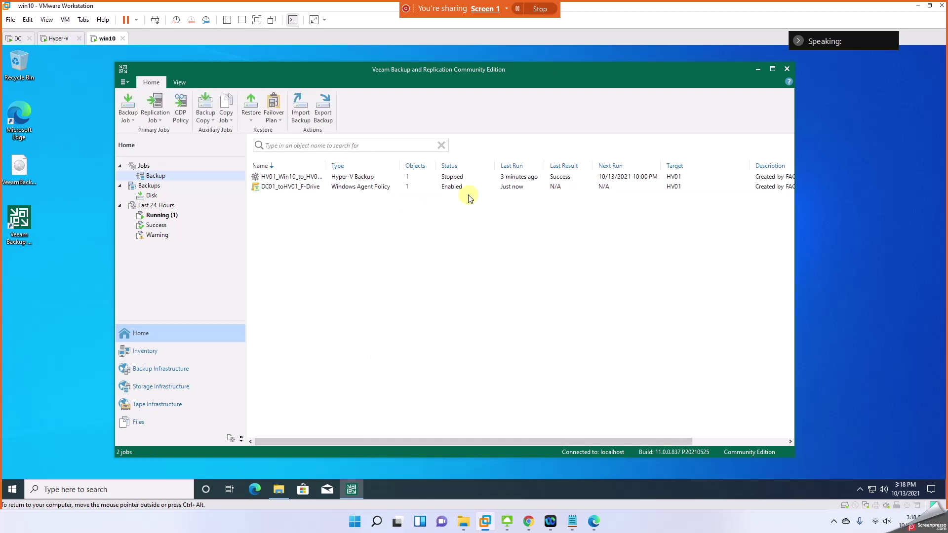
click(461, 187)
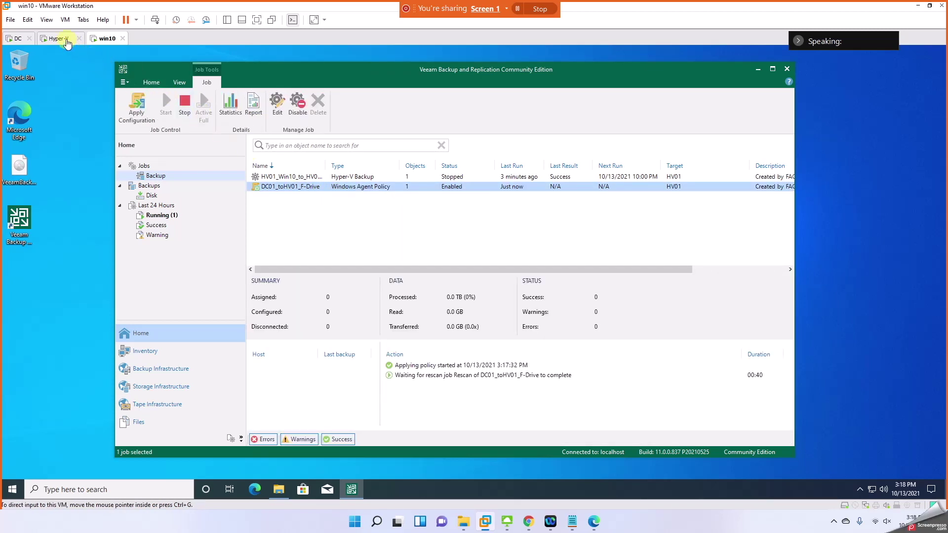
Step: On the Hyper-V host, navigate back up to the F:\Backups folder
click(55, 38)
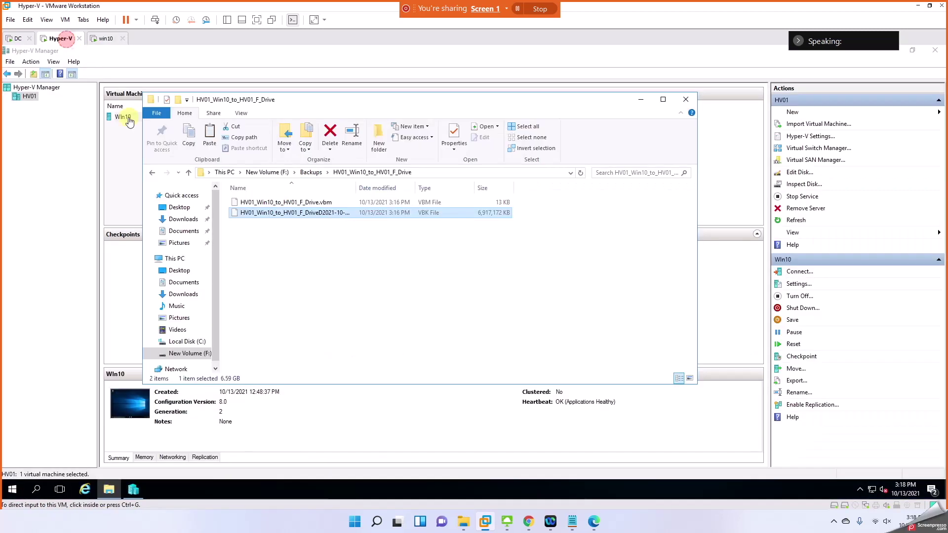
click(308, 172)
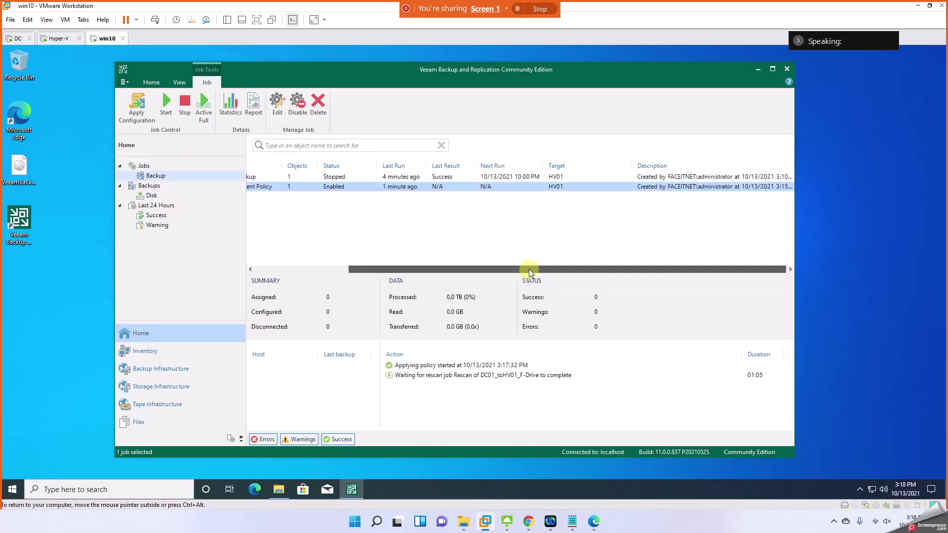
drag(529, 269, 249, 247)
Step: Check the DC01 policy's actions without starting it, then browse the Running, Backups and Jobs > Backup nodes
right_click(330, 188)
click(339, 204)
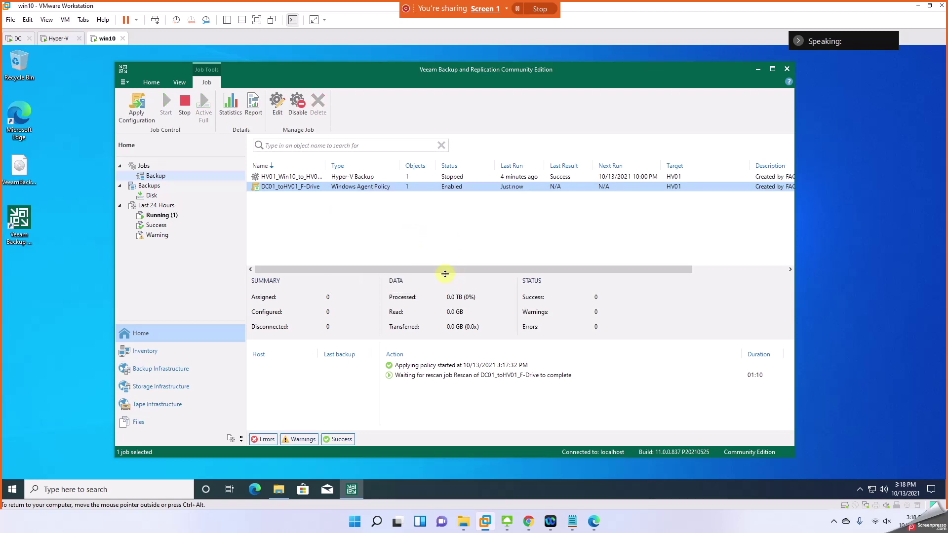
click(166, 217)
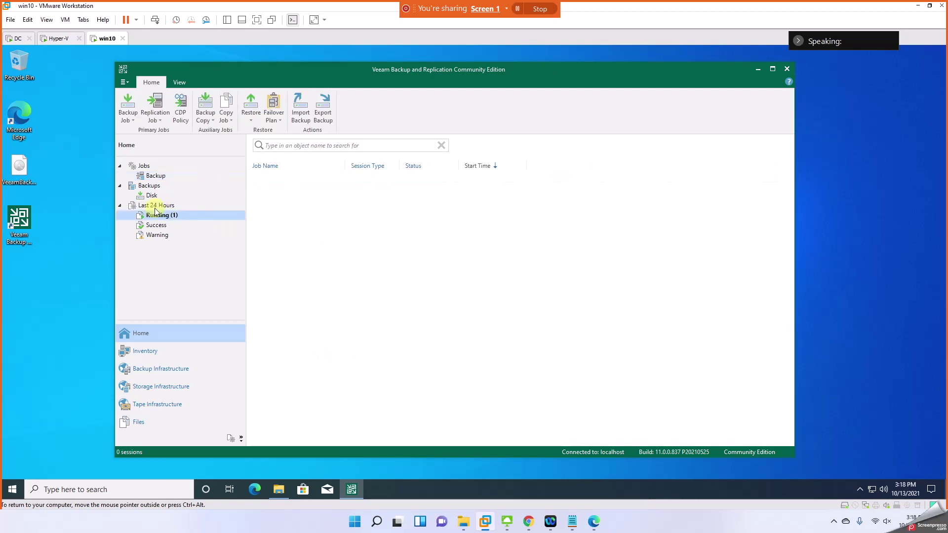
click(151, 185)
click(155, 176)
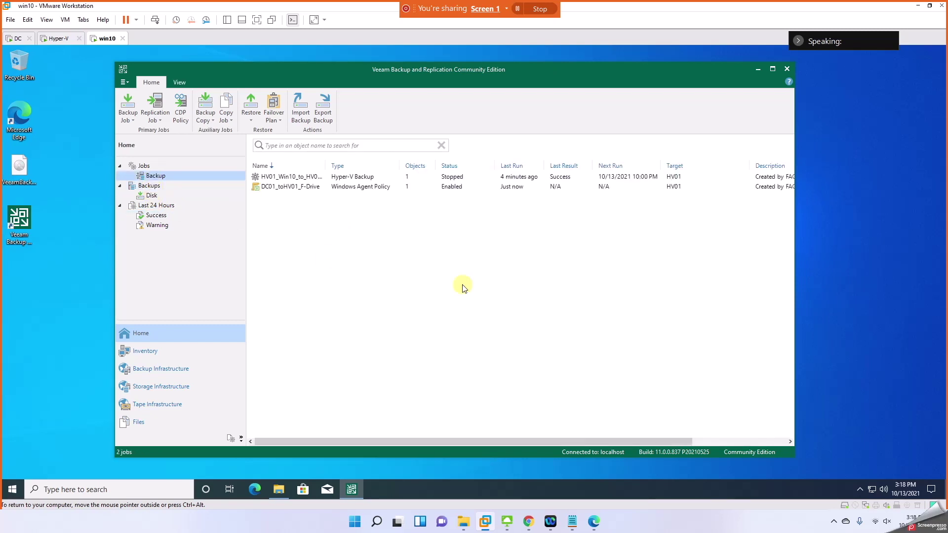